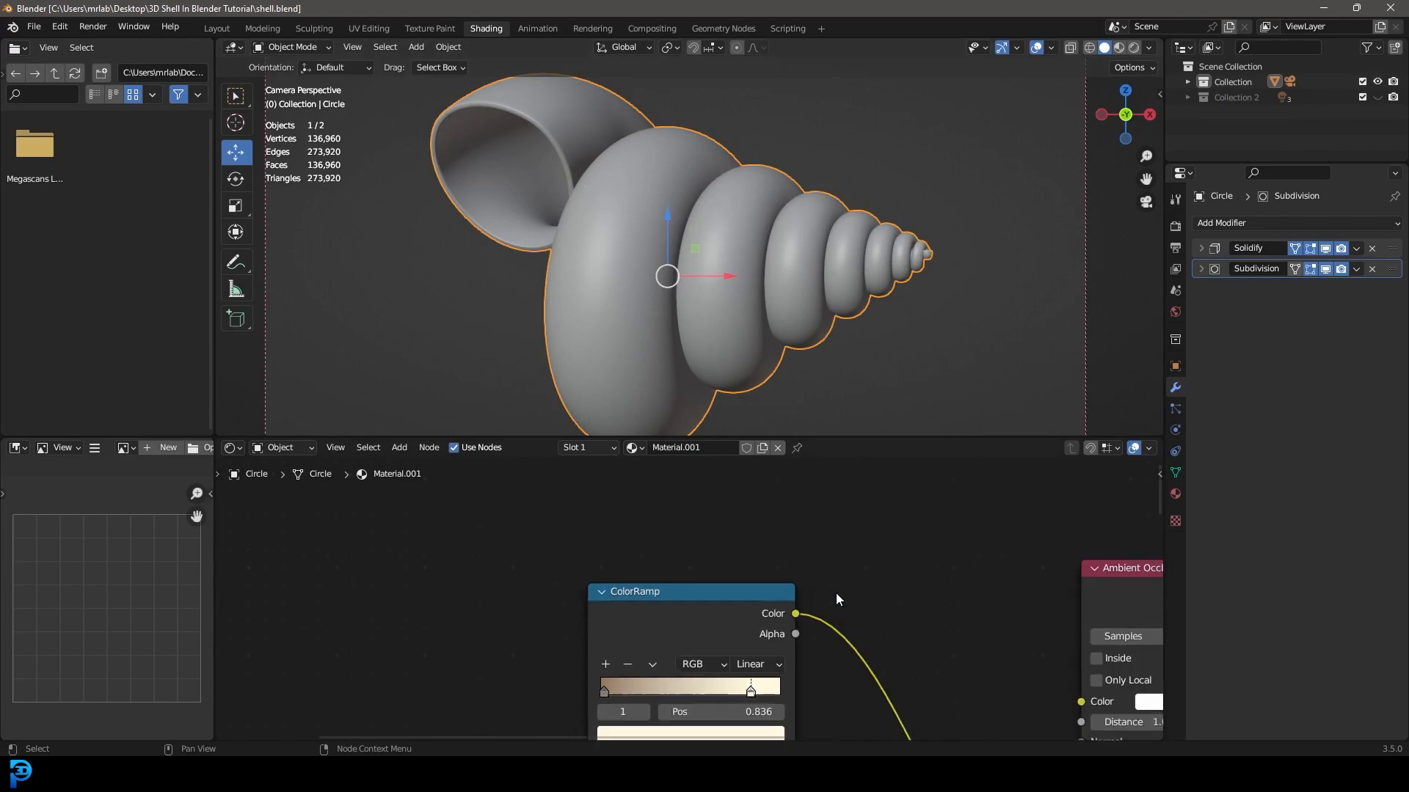
Step: Look over the finished shell's material node tree and preview the shell in rendered shading
scroll(701, 629, down, 2)
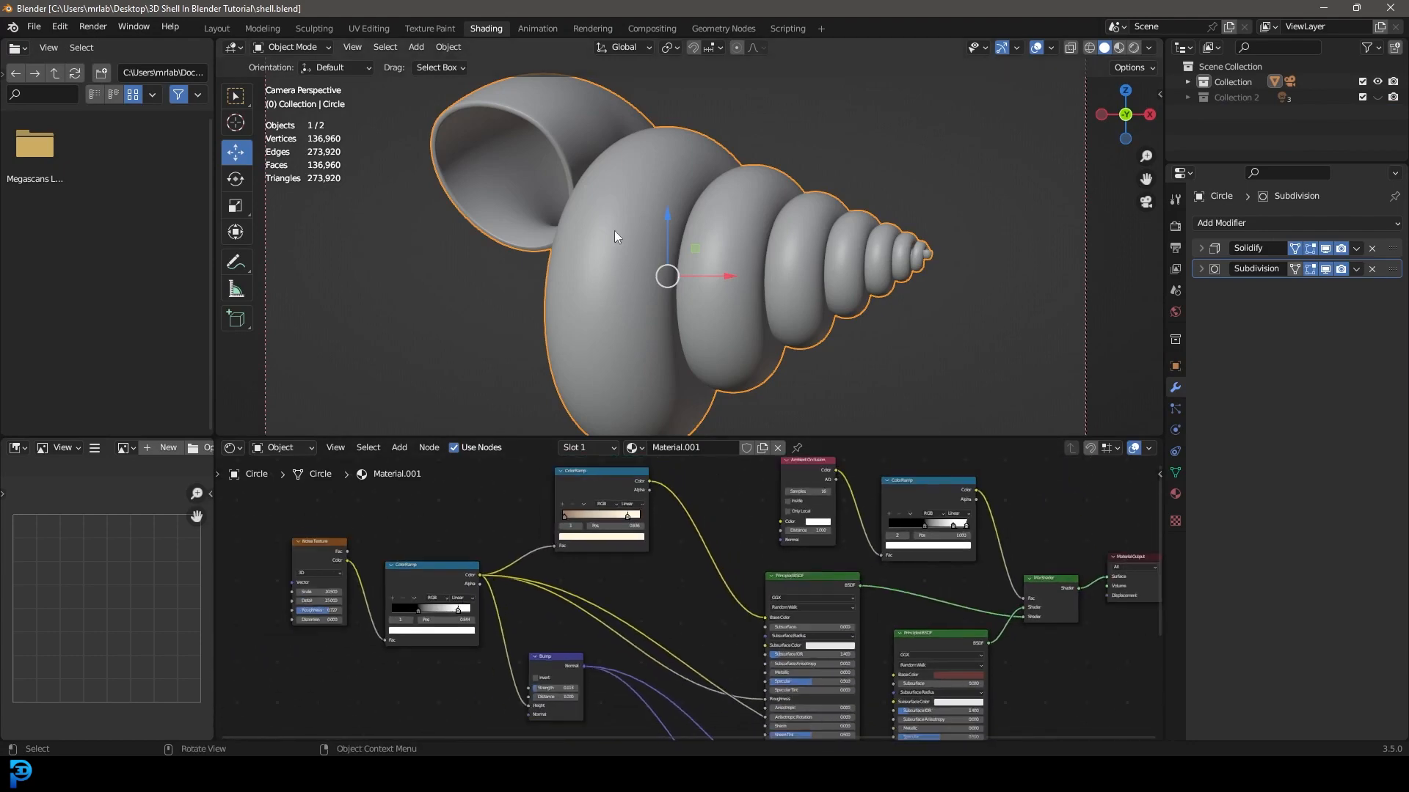
key(z)
key(8)
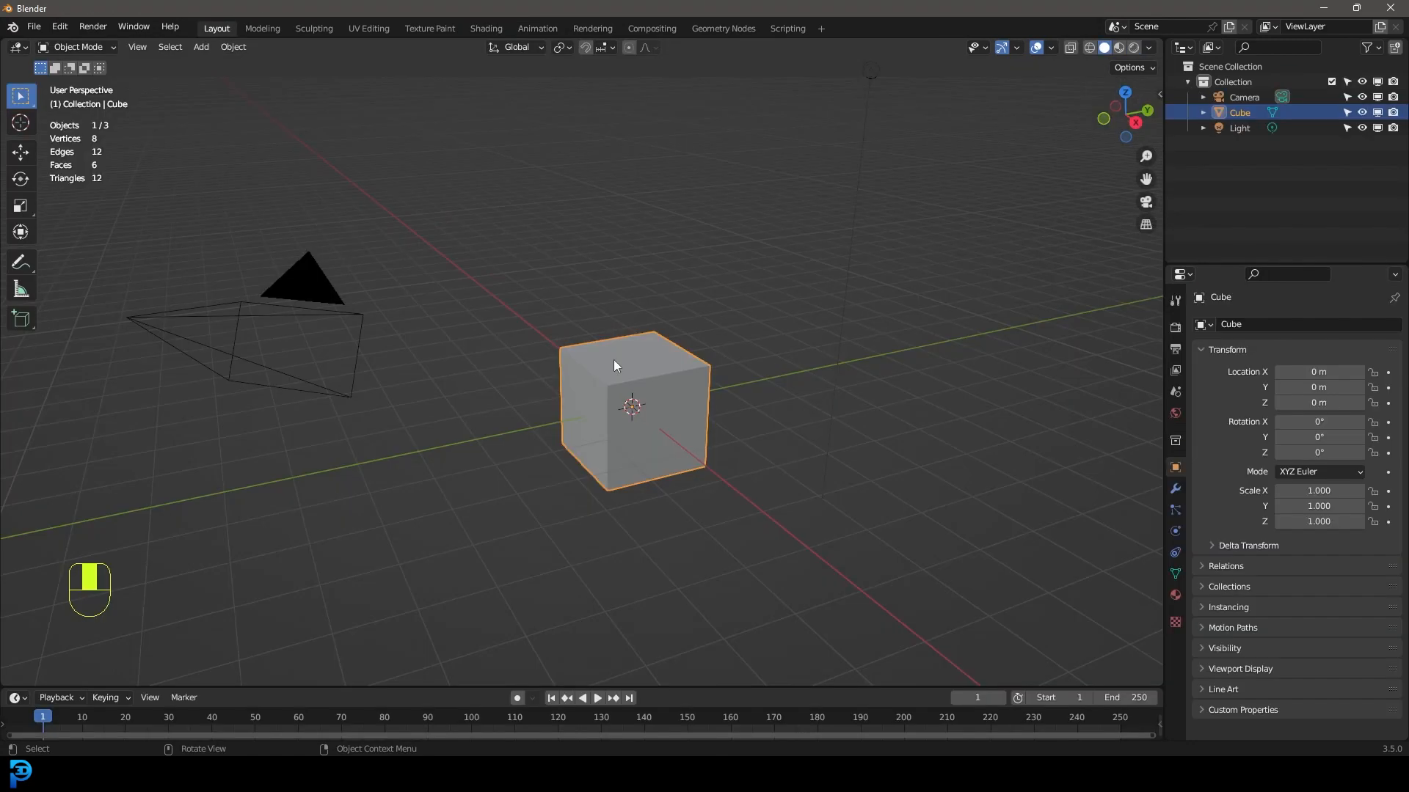
Step: Delete the default camera, cube and light from the scene
drag(235, 603, 915, 45)
middle_drag(900, 90, 862, 187)
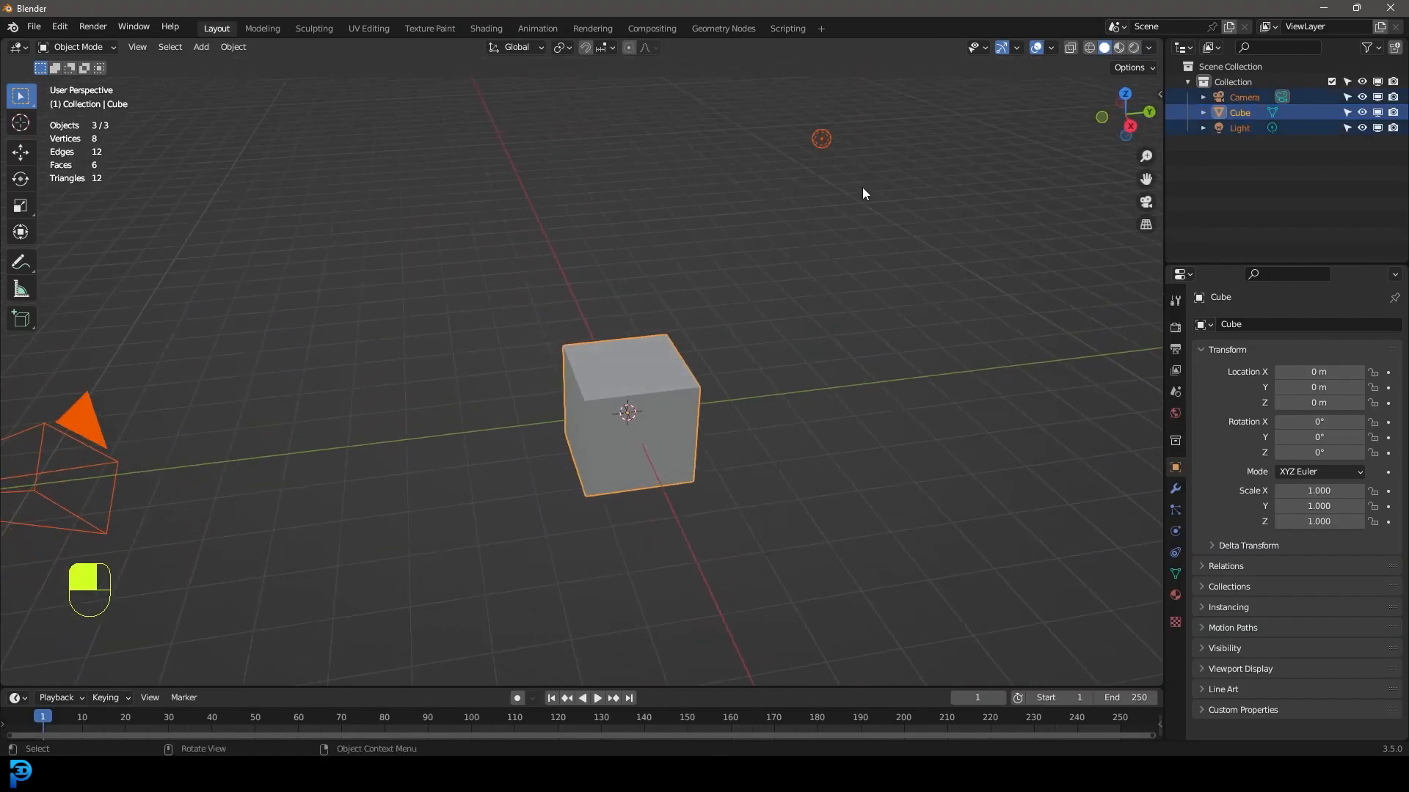
key(Delete)
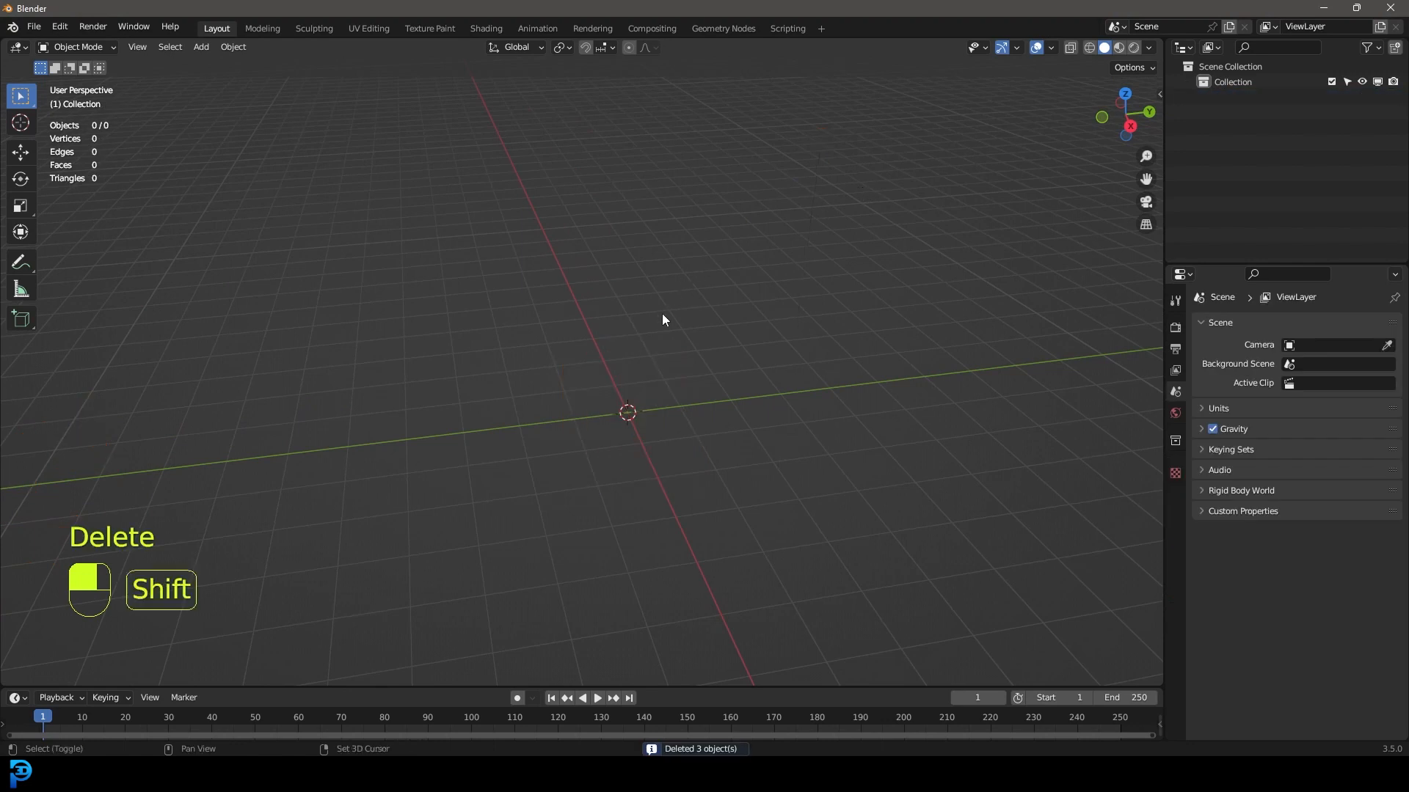
Step: Add a mesh circle at the world origin
key(shift+a)
mouse_move(630, 314)
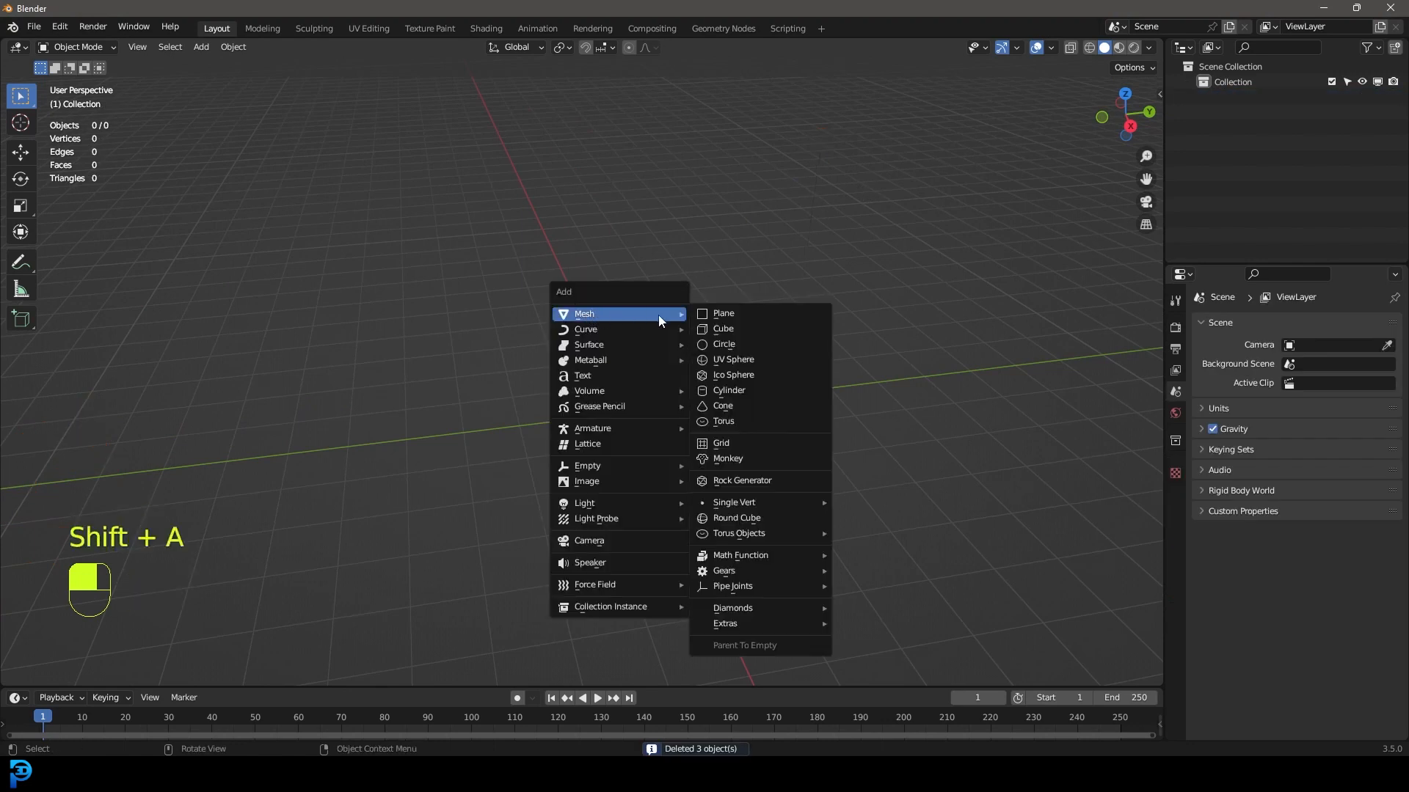
click(723, 344)
scroll(742, 386, up, 4)
shift+middle_drag(796, 409, 712, 377)
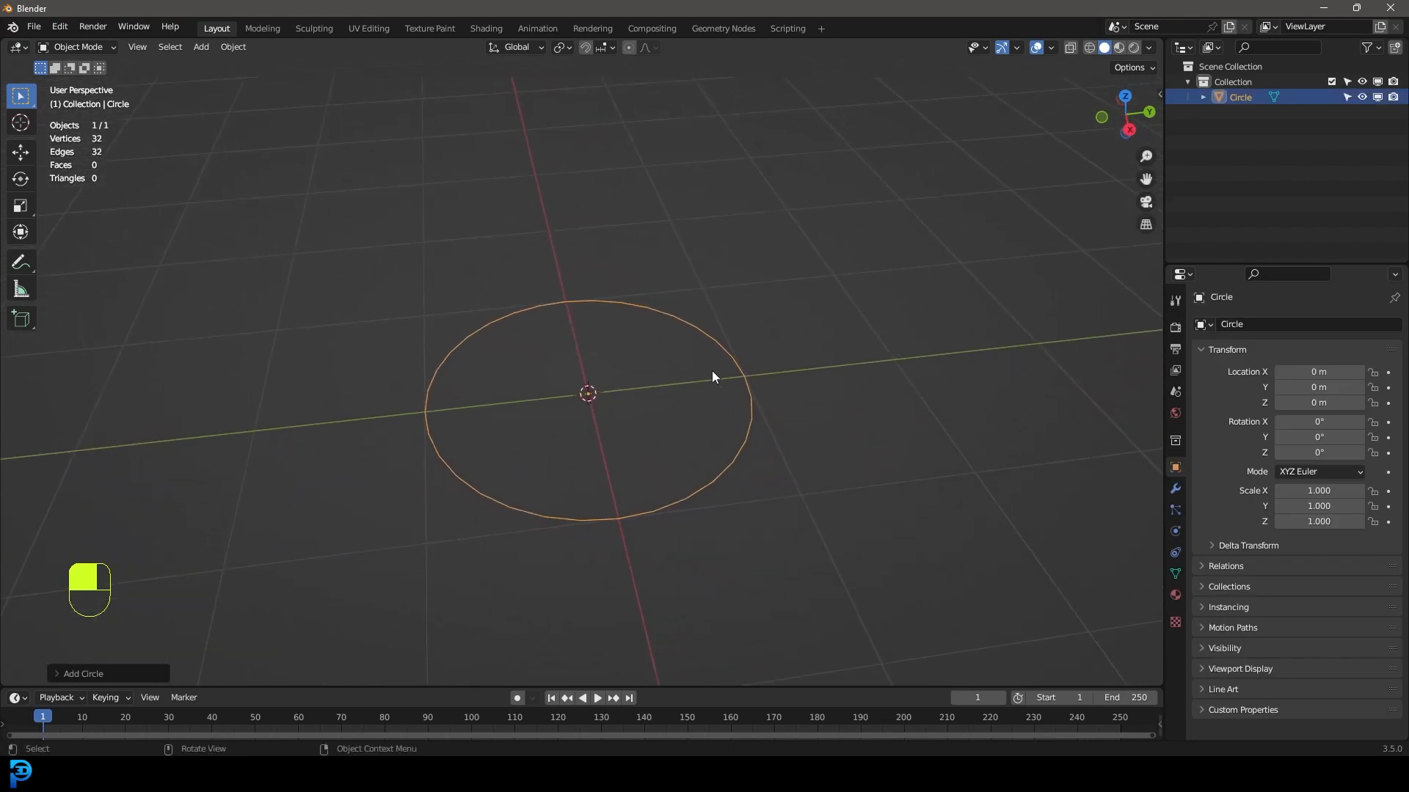
Step: Add an Array modifier to the circle
click(1174, 488)
click(1211, 325)
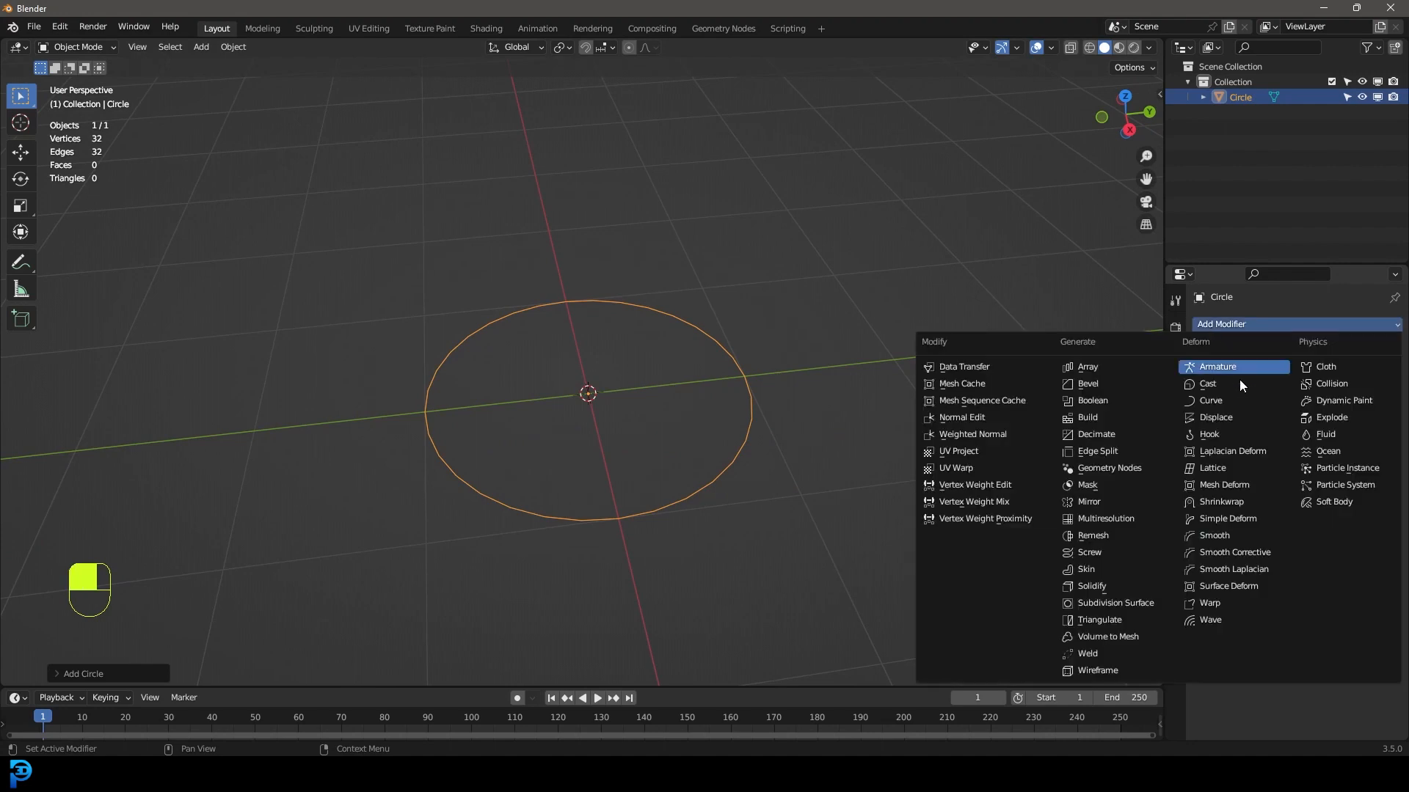
click(1115, 367)
middle_drag(928, 506, 1013, 484)
scroll(772, 402, down, 3)
middle_drag(772, 402, 811, 402)
scroll(758, 401, up, 2)
Step: Set the array's relative offset factors to 0 on X and 0.1 on Z
click(1319, 438)
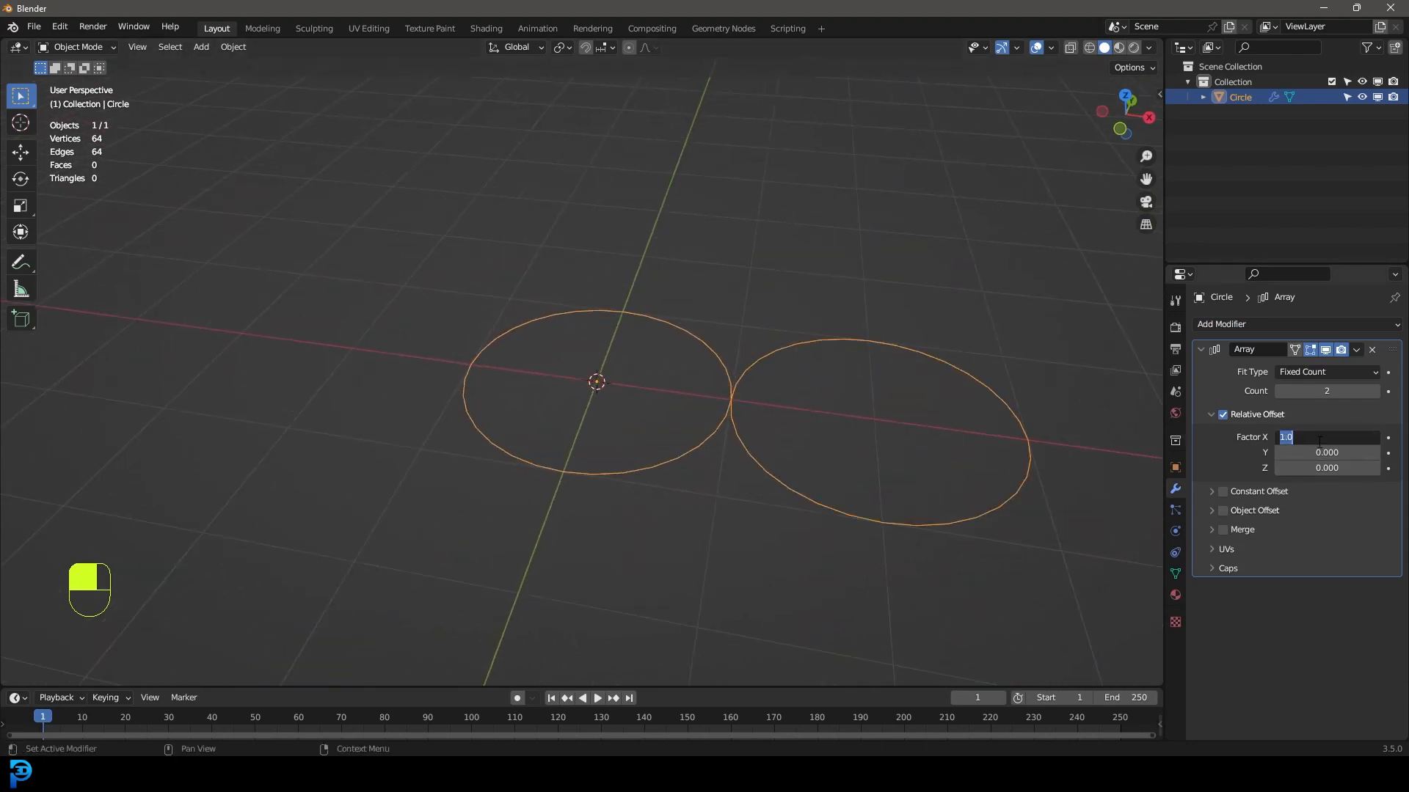
text(0)
key(Return)
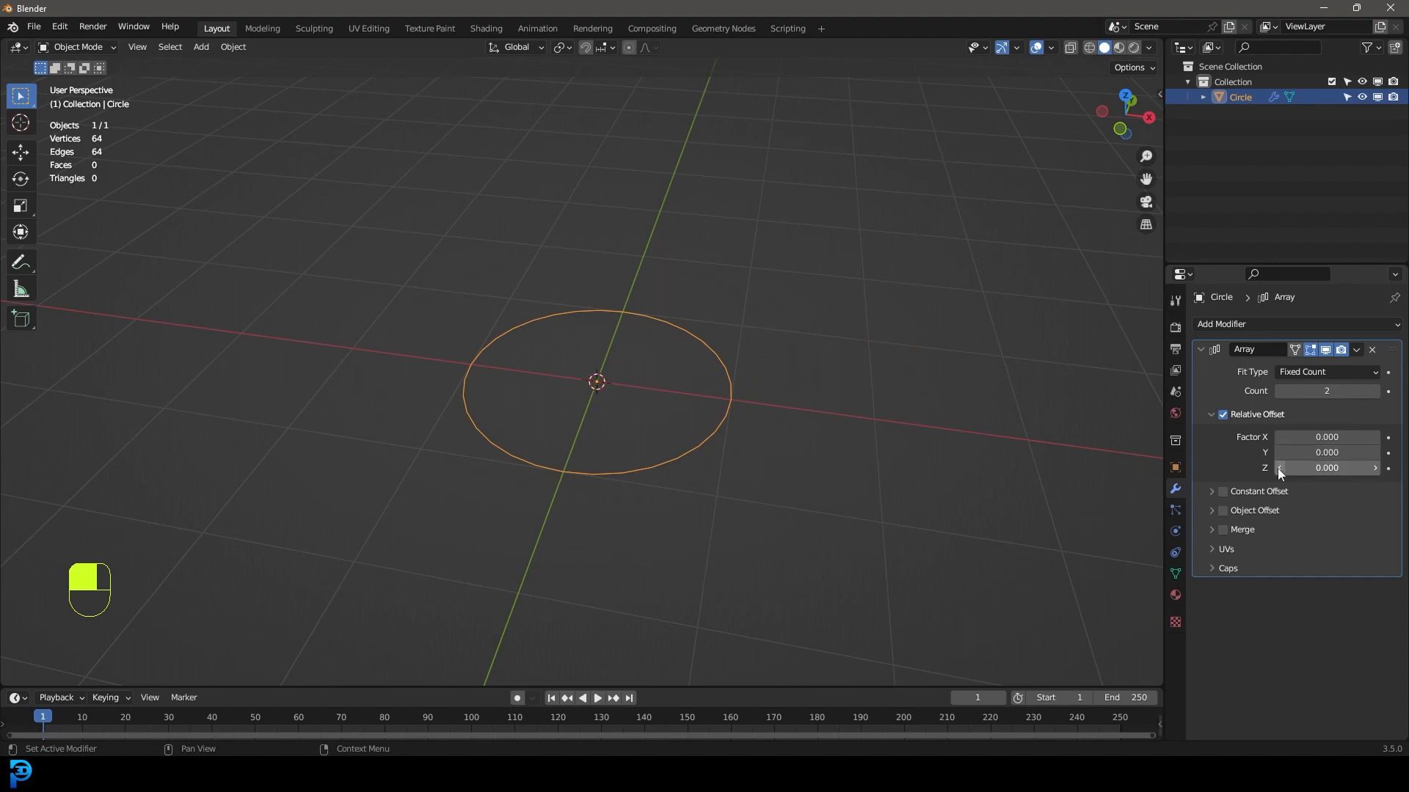
click(1320, 468)
text(0.1)
key(Return)
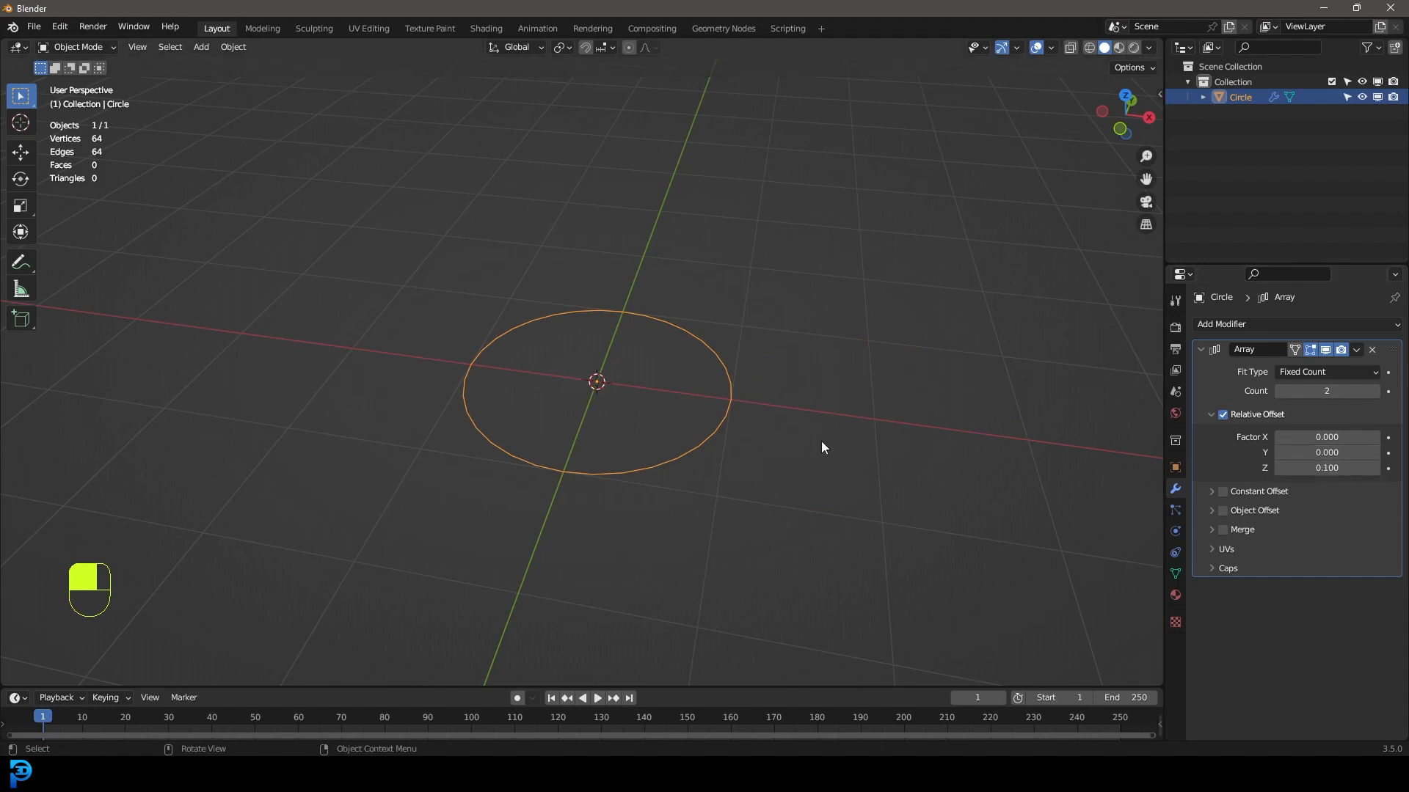
Step: Enter Edit Mode on the circle and show it from the front in wireframe shading
middle_drag(623, 393, 716, 350)
scroll(716, 350, up, 3)
key(Tab)
middle_drag(622, 377, 637, 297)
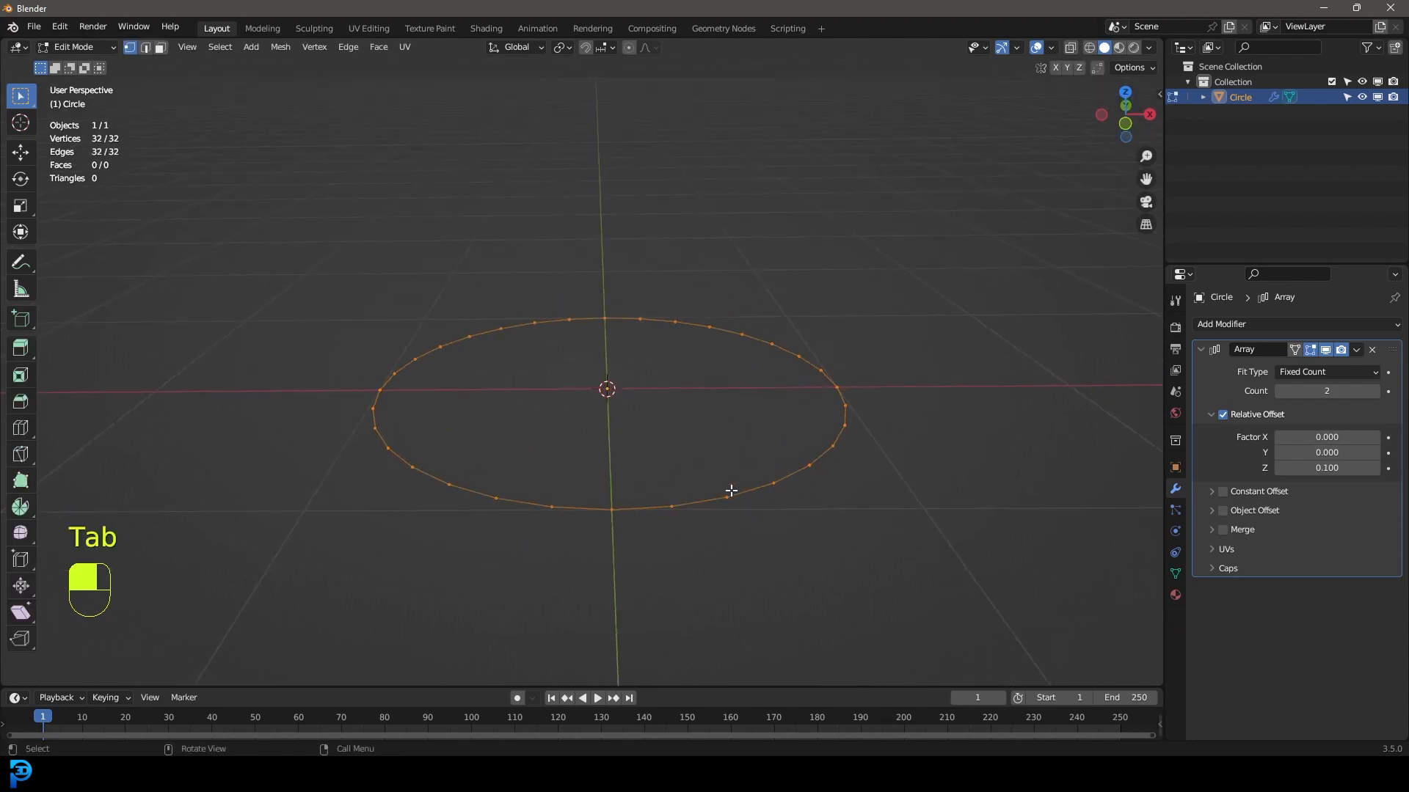
key(KP_1)
scroll(675, 441, up, 2)
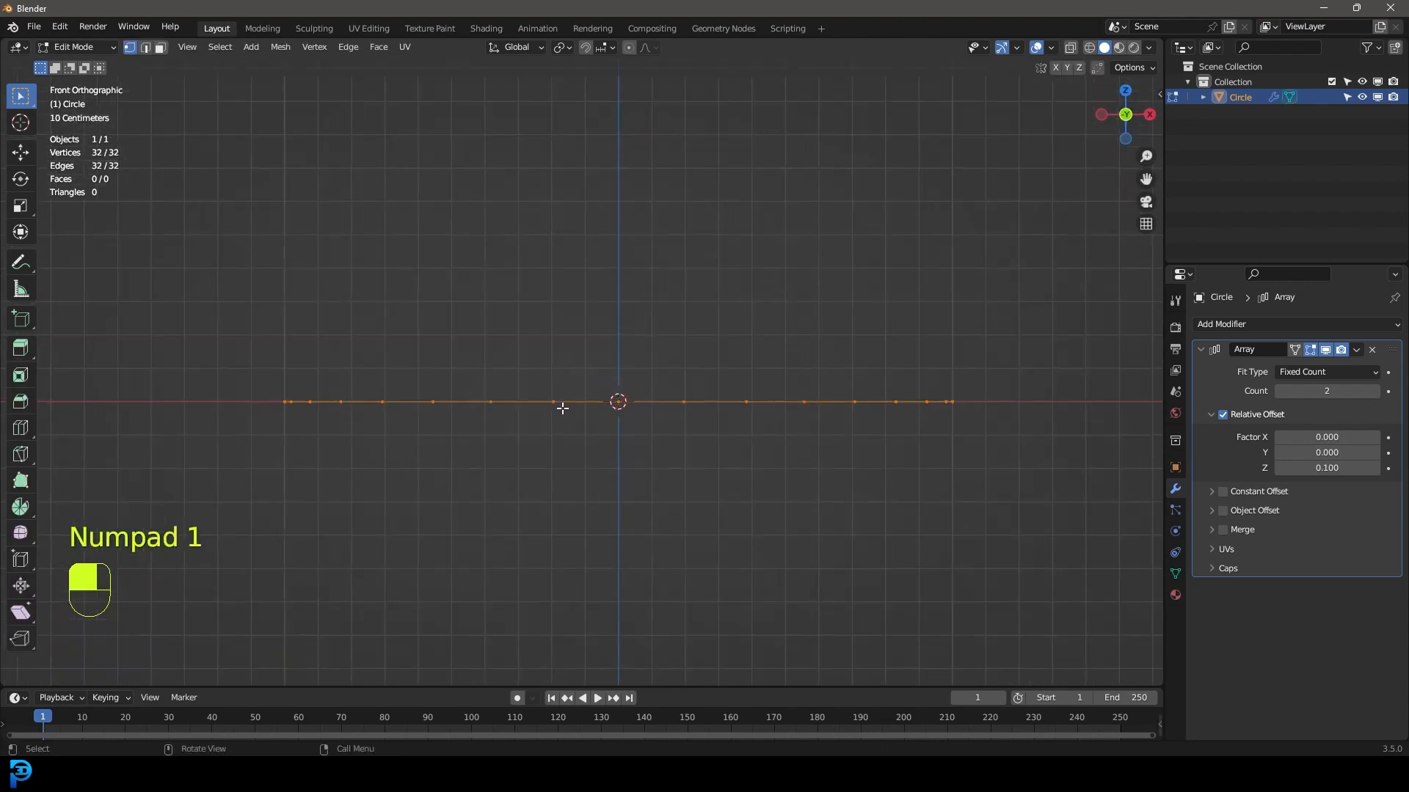
key(z)
click(411, 410)
Step: Rotate all the circle's vertices by a fraction of a degree in the front view
scroll(734, 469, up, 1)
shift+middle_drag(708, 565, 861, 526)
scroll(937, 471, up, 1)
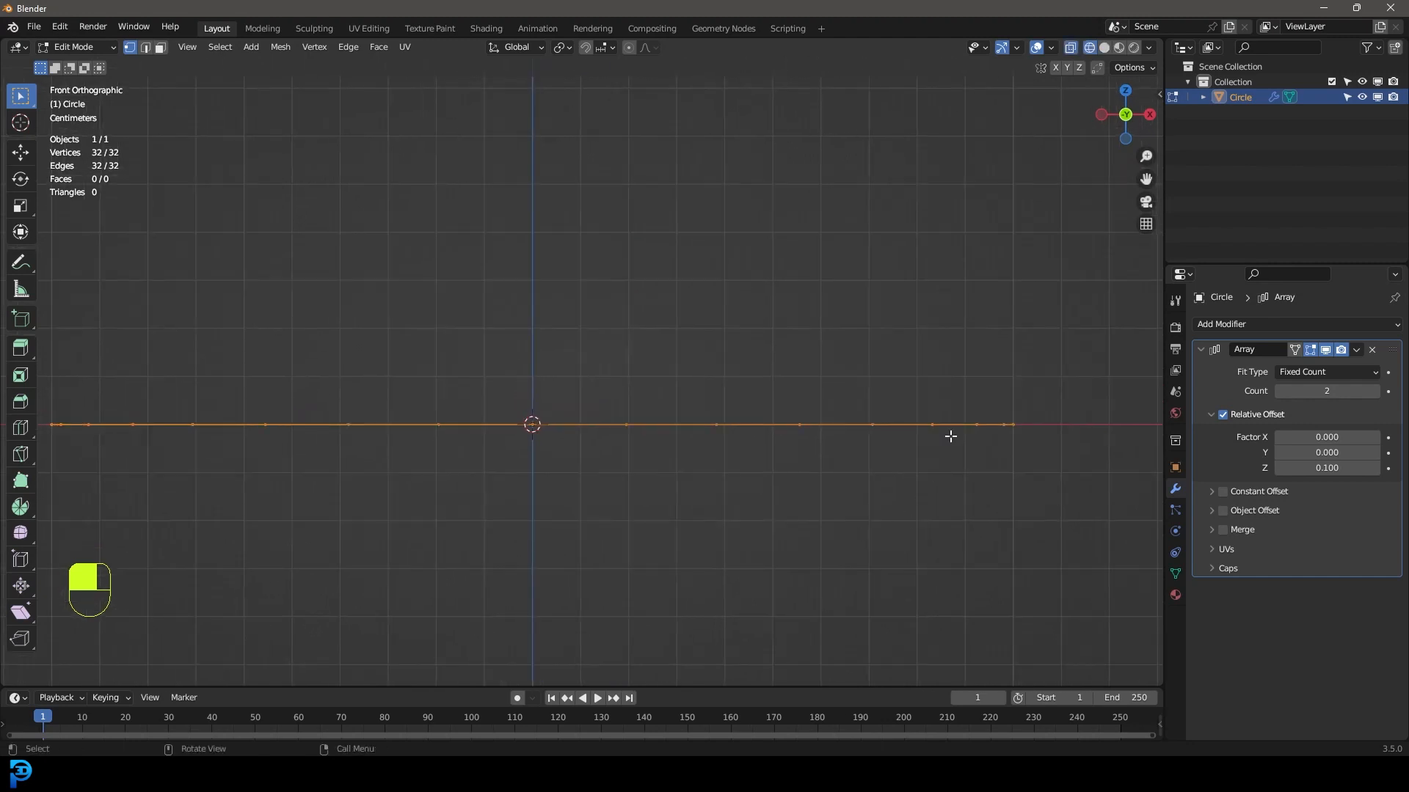
key(r)
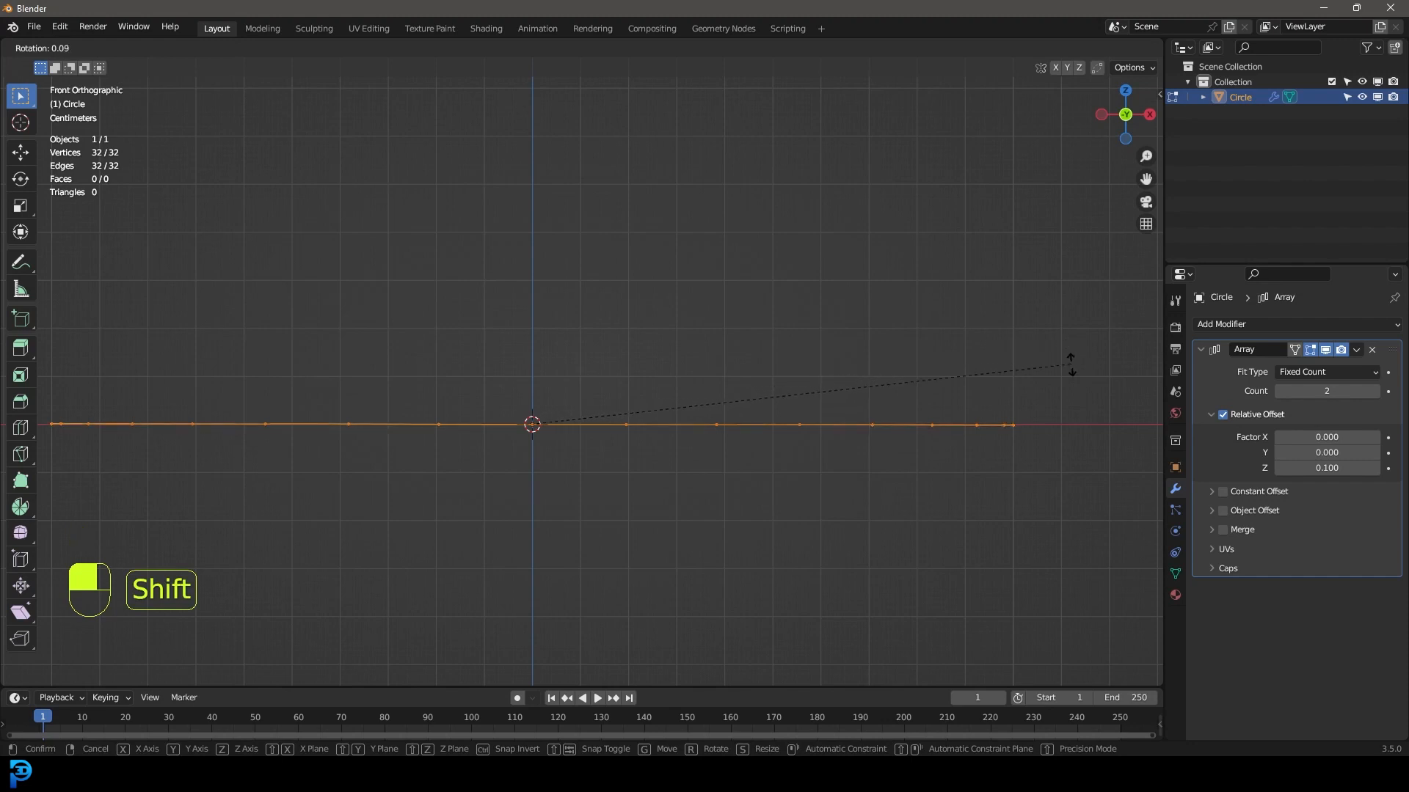
click(1086, 400)
key(KP_1)
scroll(880, 405, down, 1)
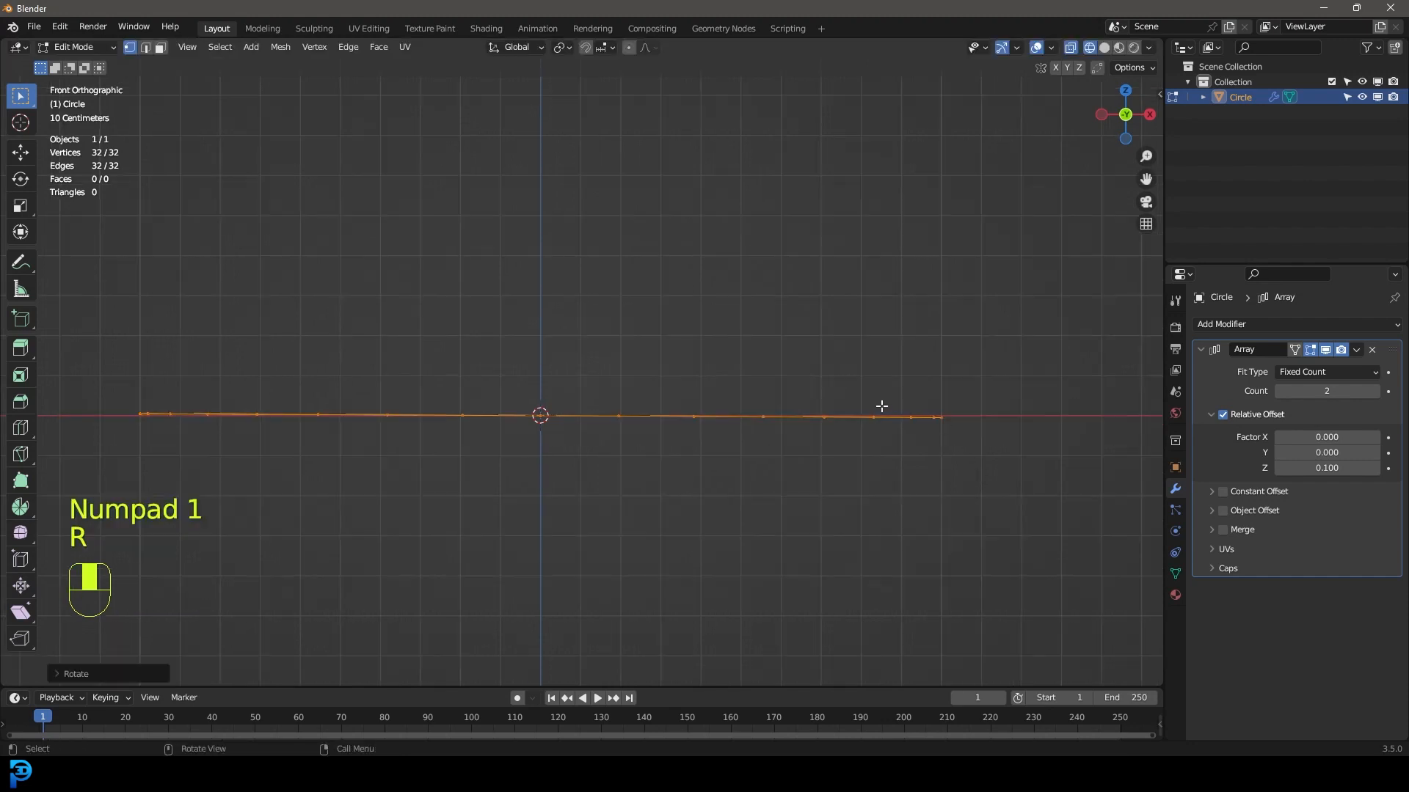
Step: Raise the array's relative offset factor on Z to 12.5
scroll(440, 434, down, 1)
middle_drag(383, 441, 1002, 474)
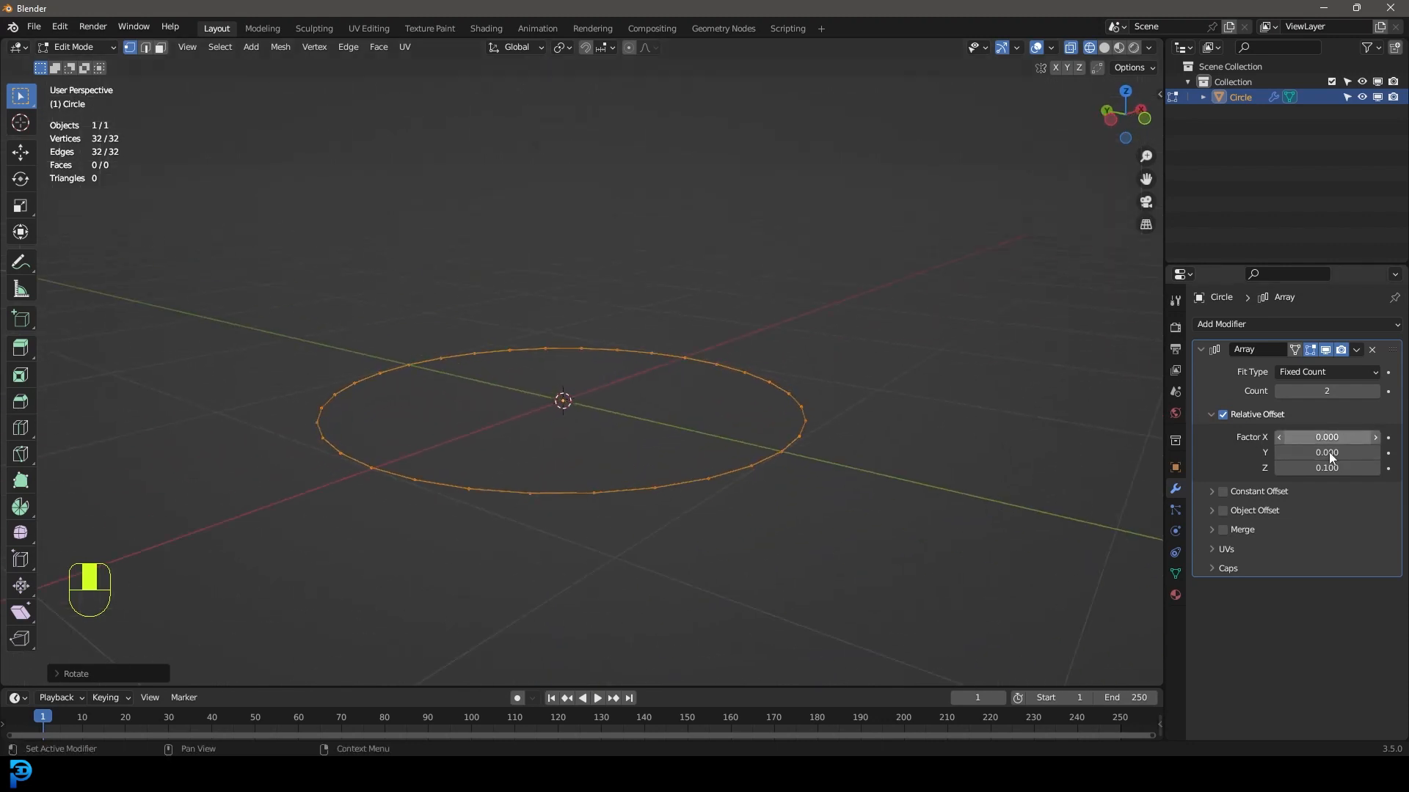
drag(1327, 468, 1372, 467)
middle_drag(624, 330, 683, 354)
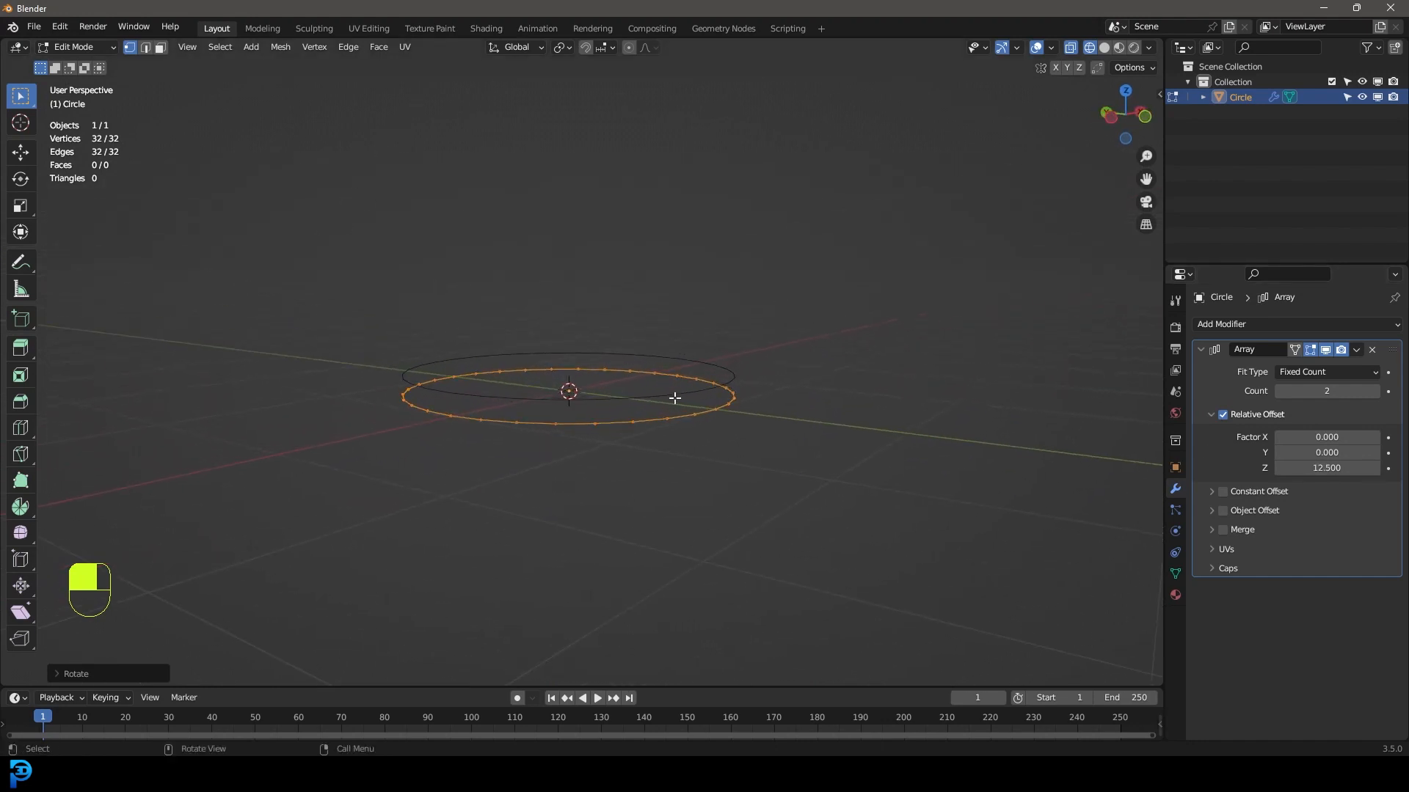
key(KP_1)
scroll(801, 388, up, 2)
key(s)
key(z)
key(0)
click(807, 487)
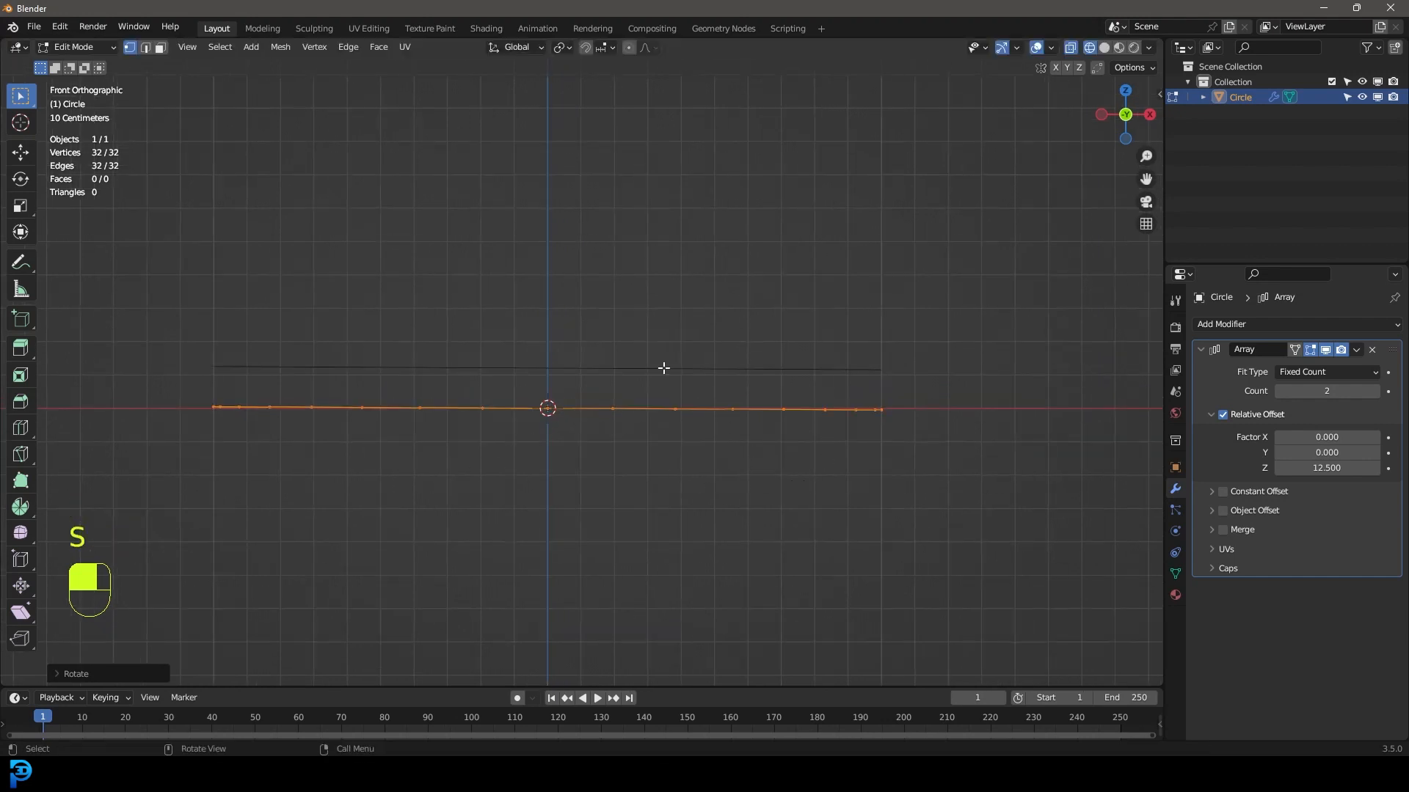
Step: Return the circle to Object Mode and set the array count to 280
key(Tab)
scroll(731, 408, down, 3)
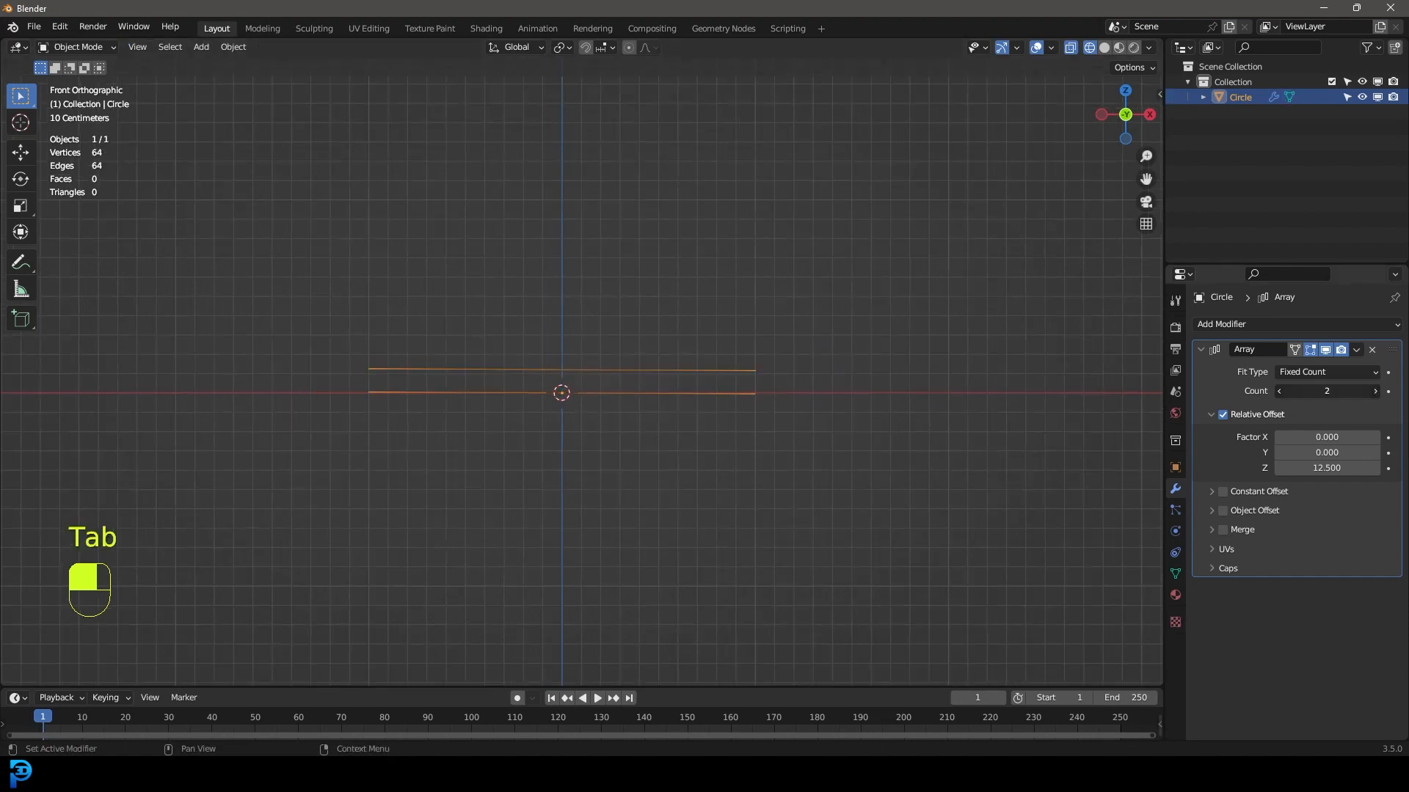
text(0)
key(Return)
scroll(581, 367, down, 5)
middle_drag(555, 300, 575, 361)
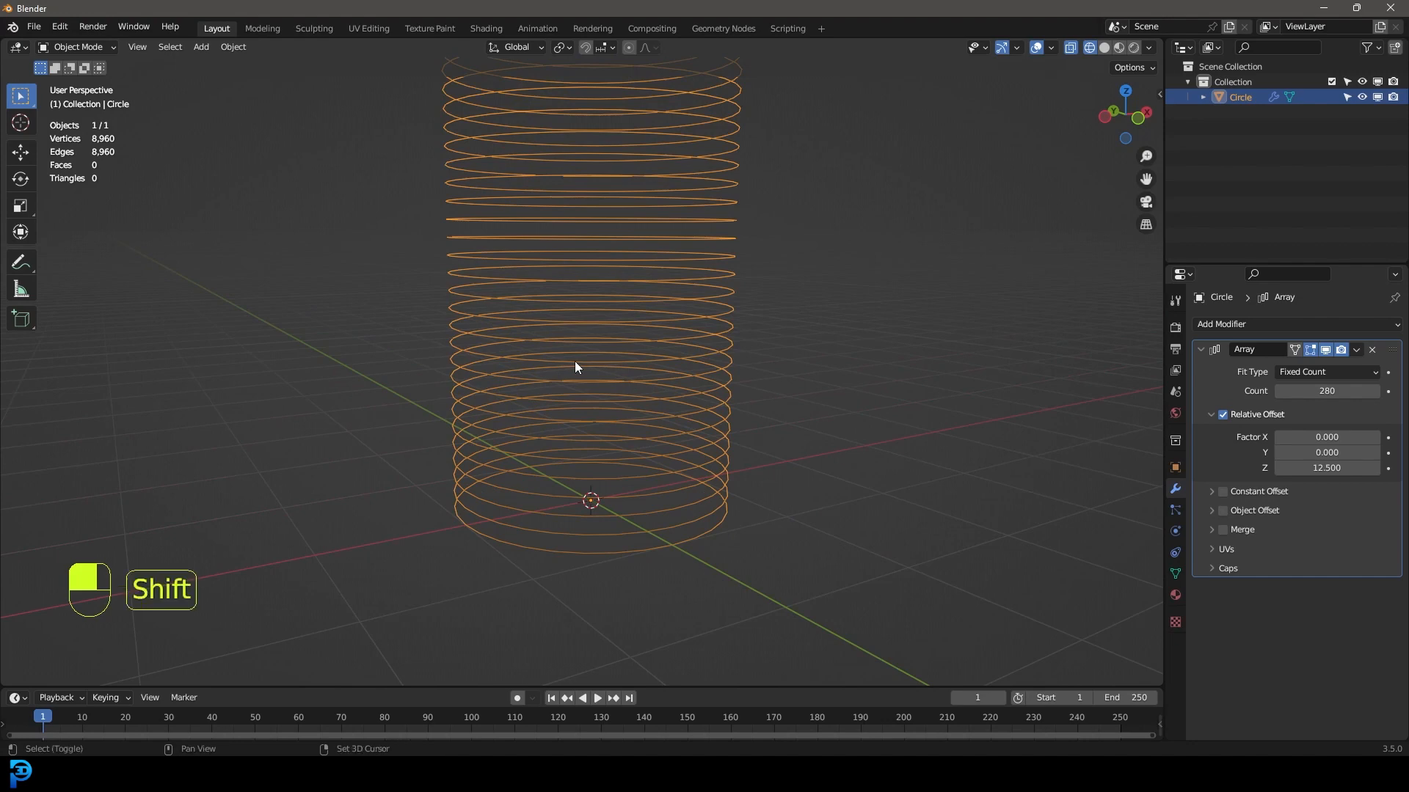
Step: Add a cube-shaped empty at the world origin
key(shift+a)
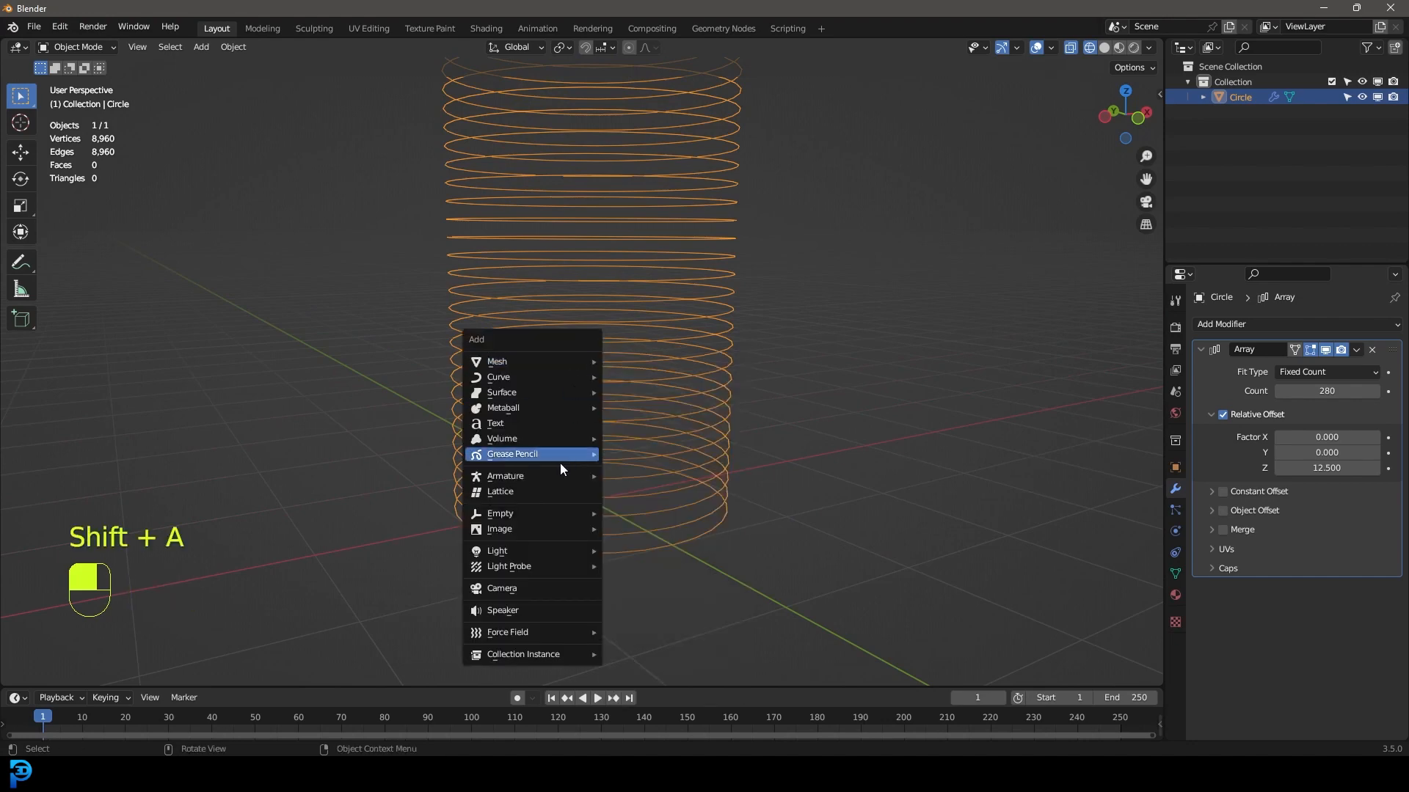
mouse_move(533, 515)
click(640, 581)
scroll(716, 490, down, 4)
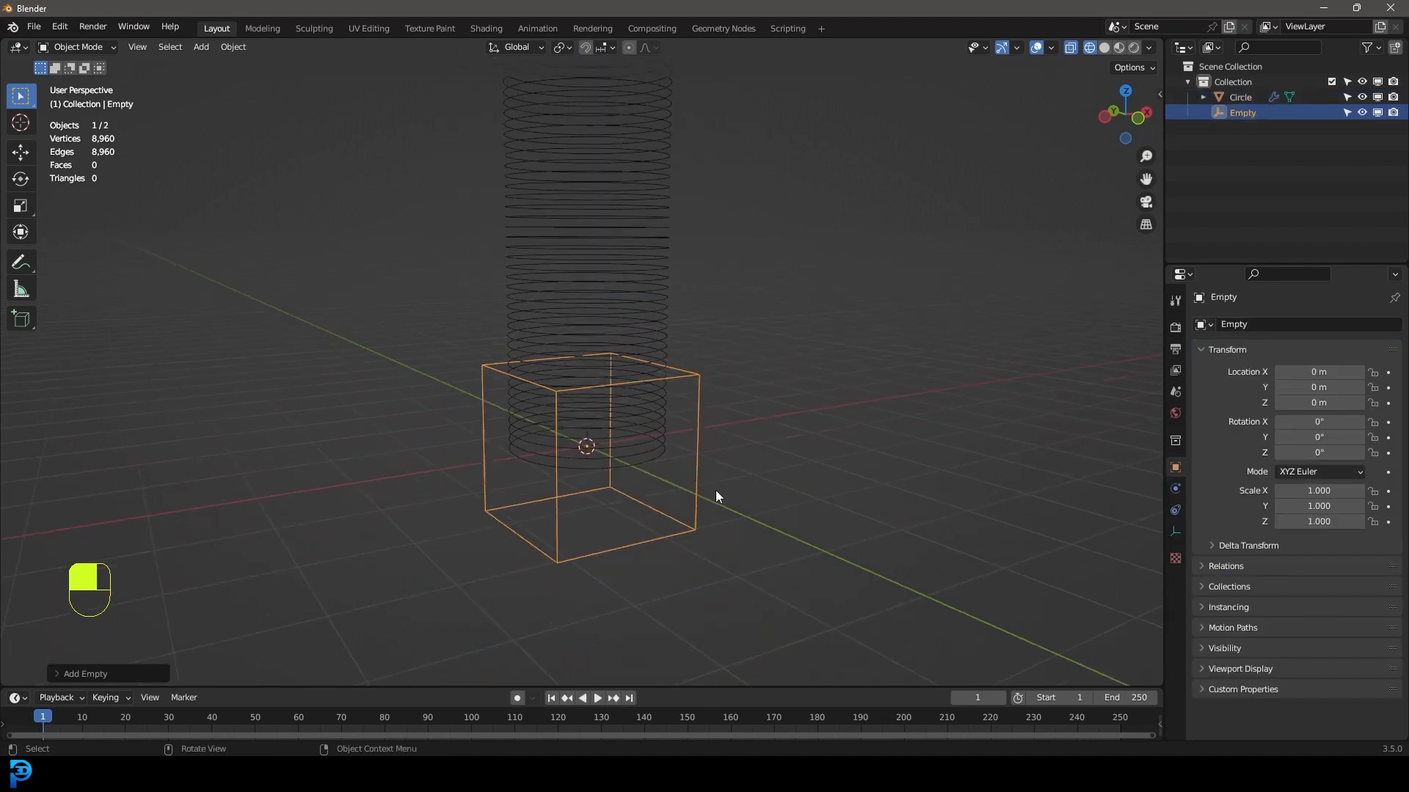
Step: Enable Object Offset in the circle's array with Empty as the offset object, and select the cube empty
click(582, 226)
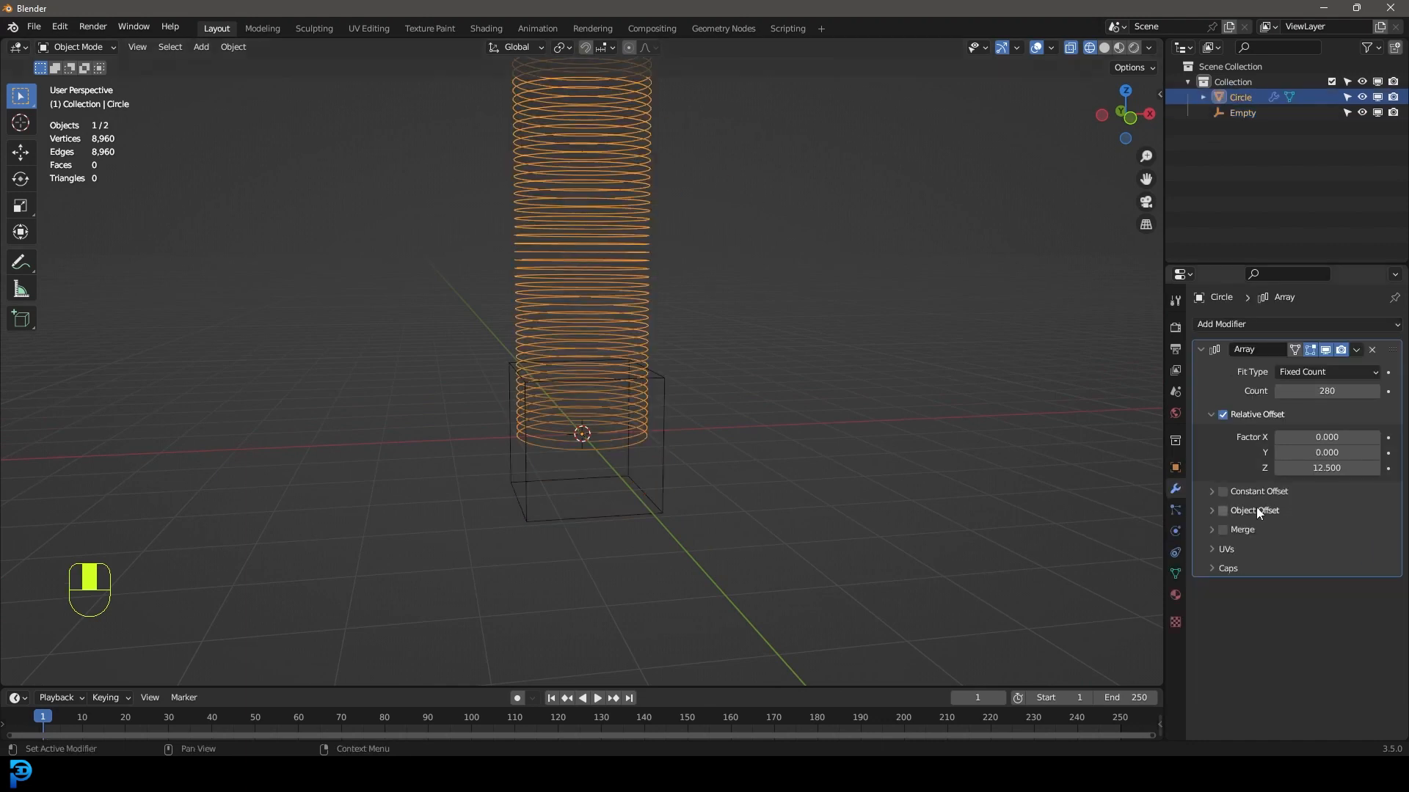
click(1211, 512)
click(1372, 534)
click(660, 513)
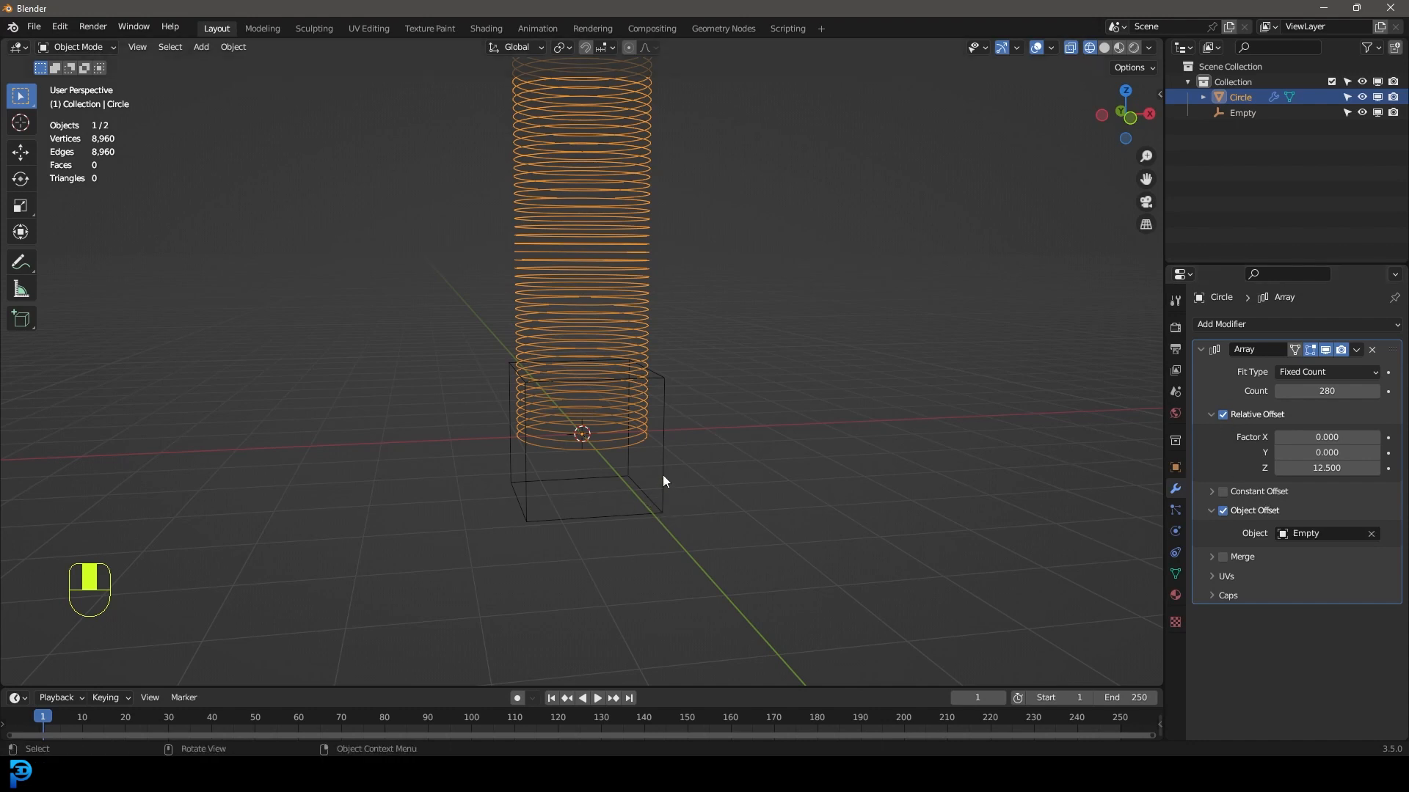
click(610, 491)
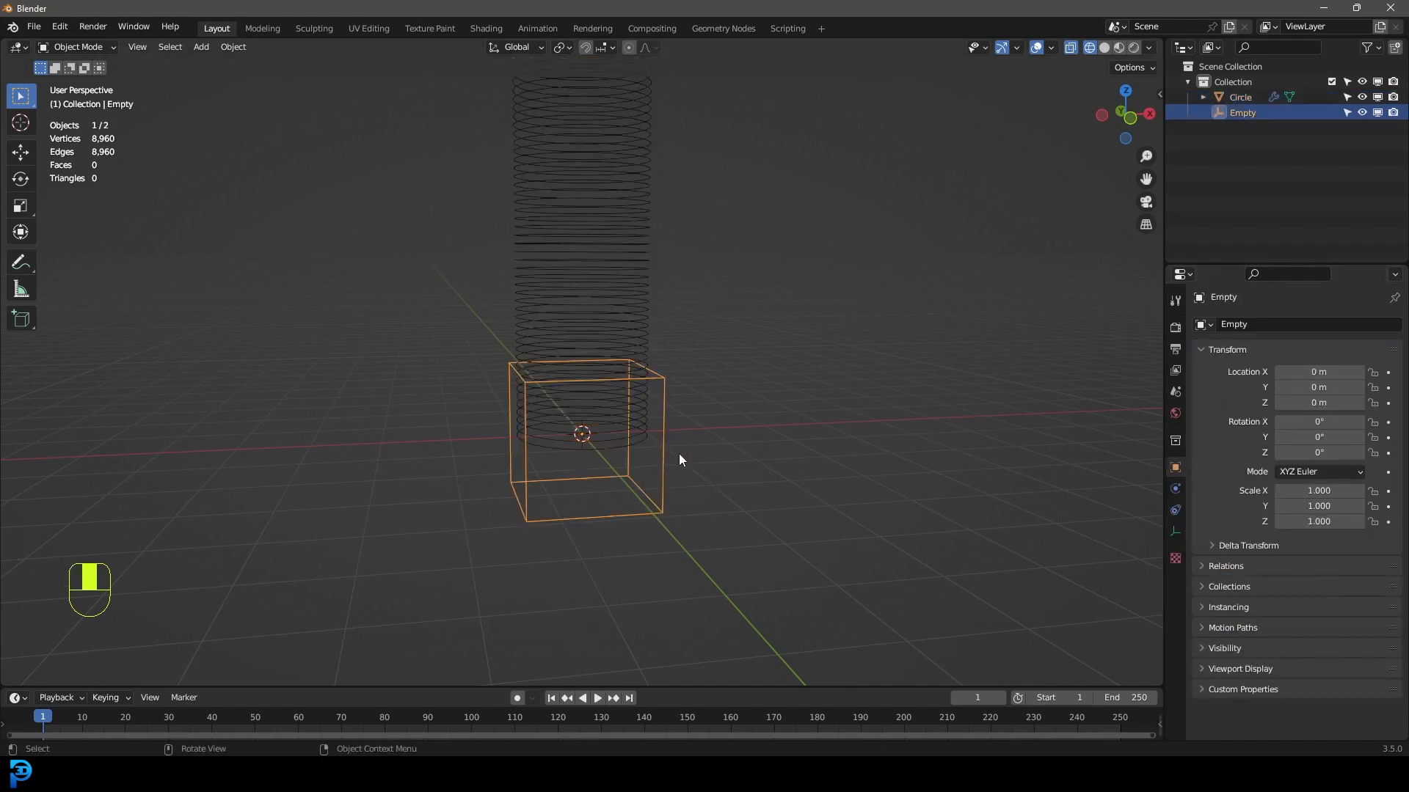
middle_drag(660, 446, 661, 363)
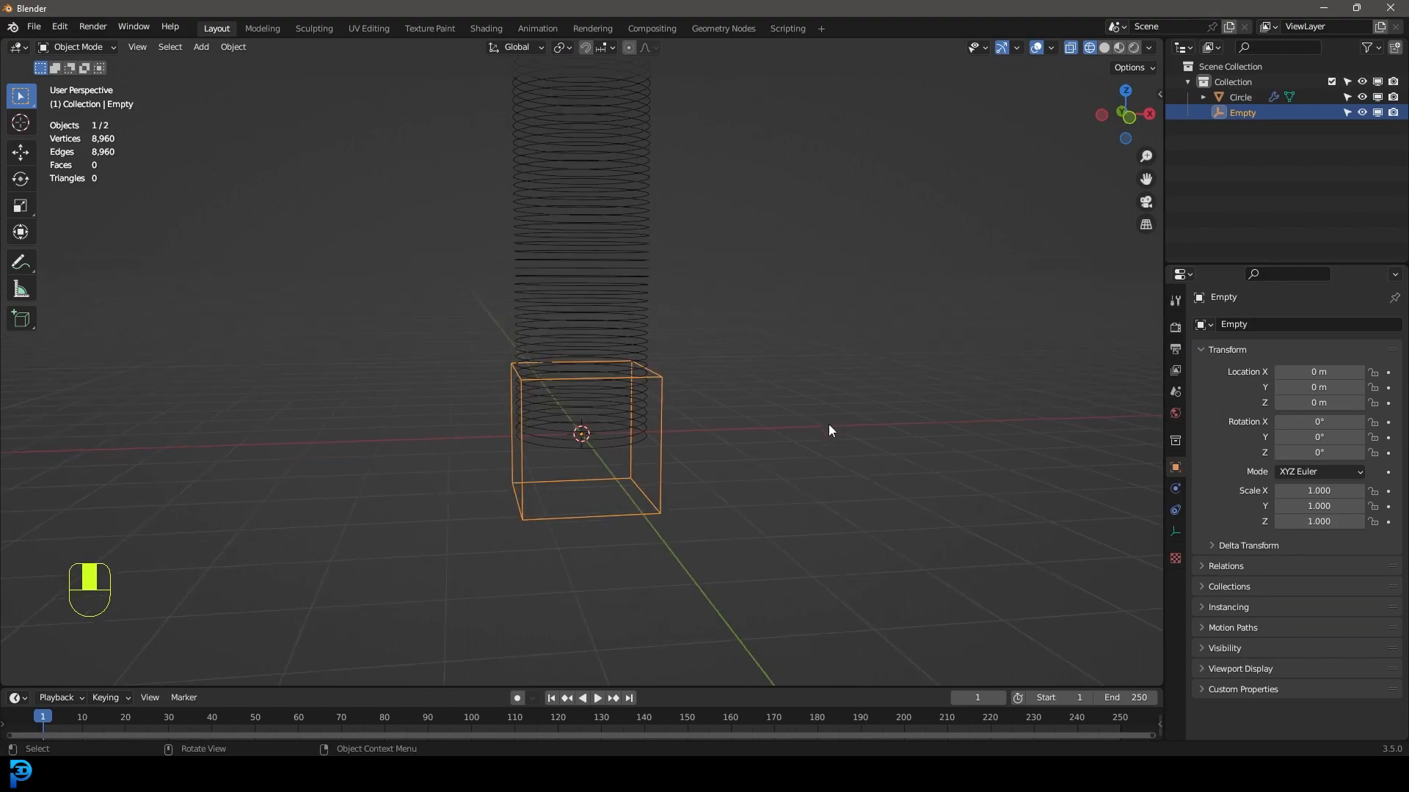
key(r)
right_click(822, 404)
key(r)
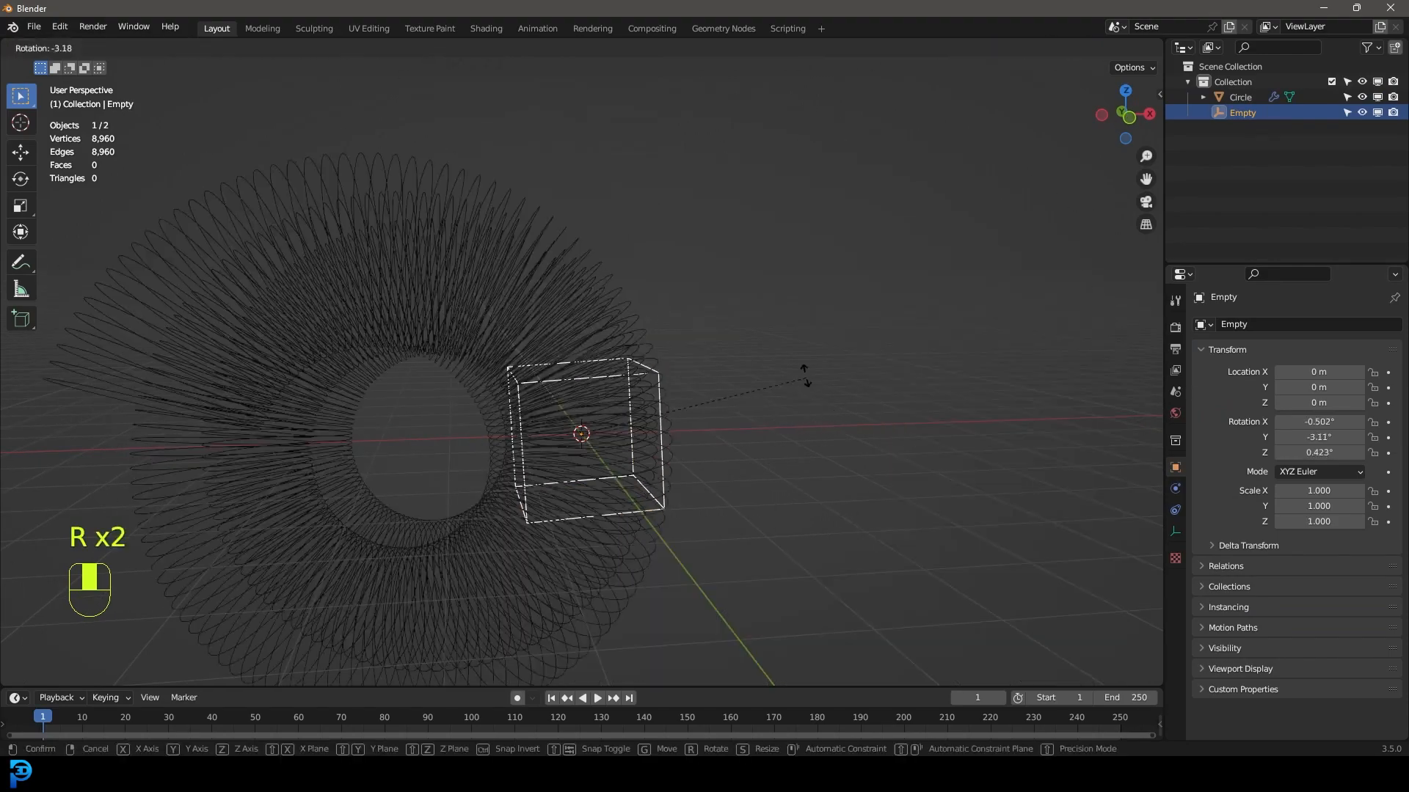
right_click(810, 383)
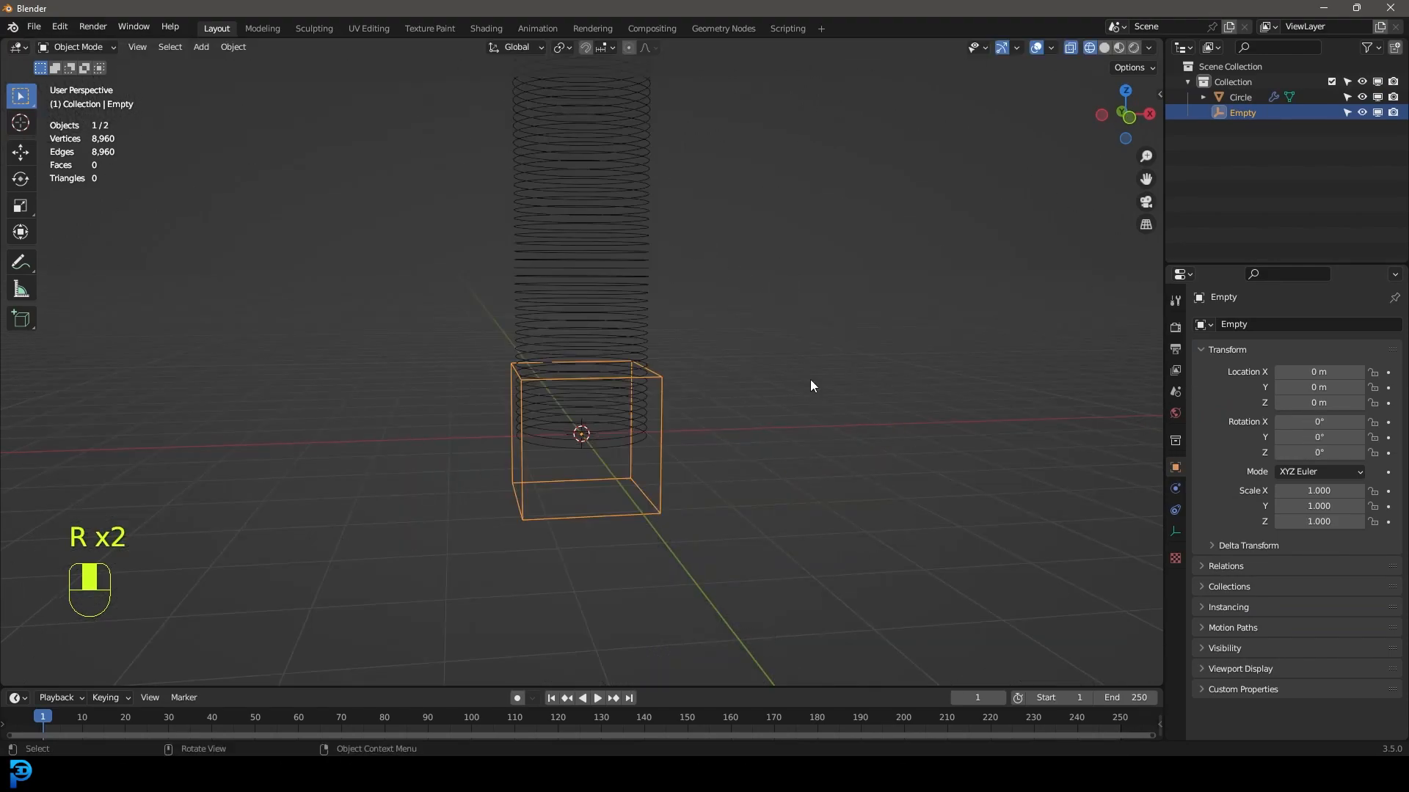
Step: Rotate the empty in the front view to about -4.74° on Y so the array curls into a ring
key(KP_1)
shift+middle_drag(622, 402, 675, 429)
scroll(675, 429, up, 2)
key(r)
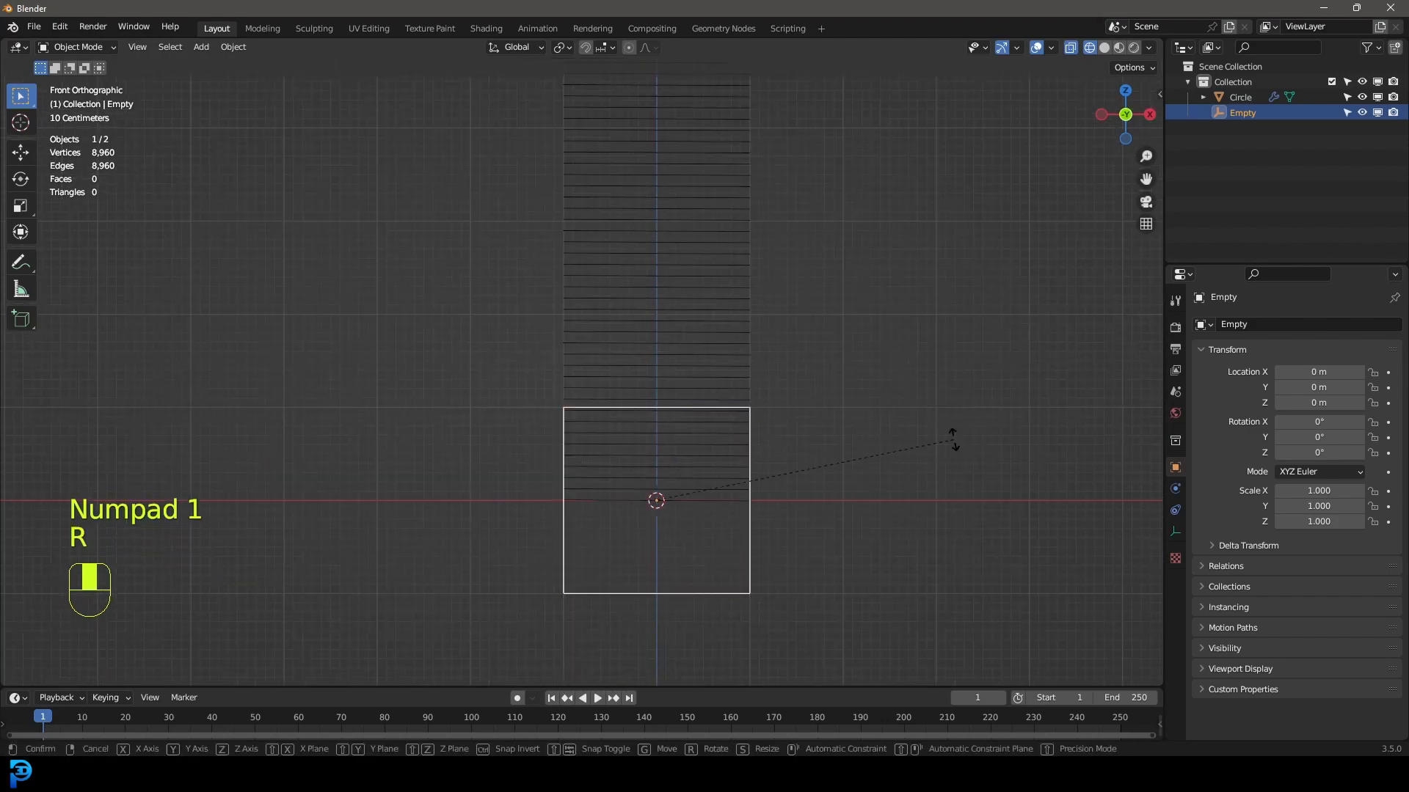
key(shift)
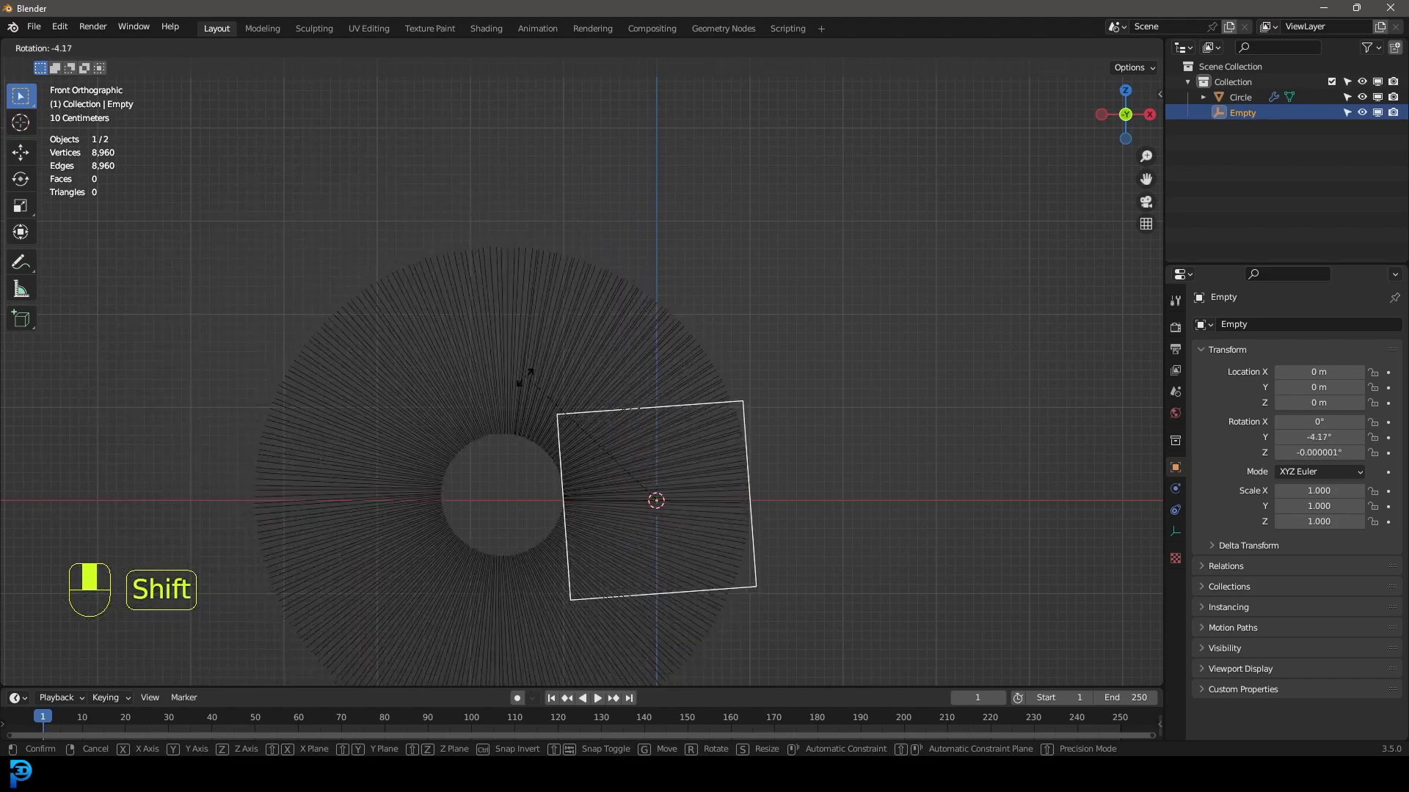
click(567, 403)
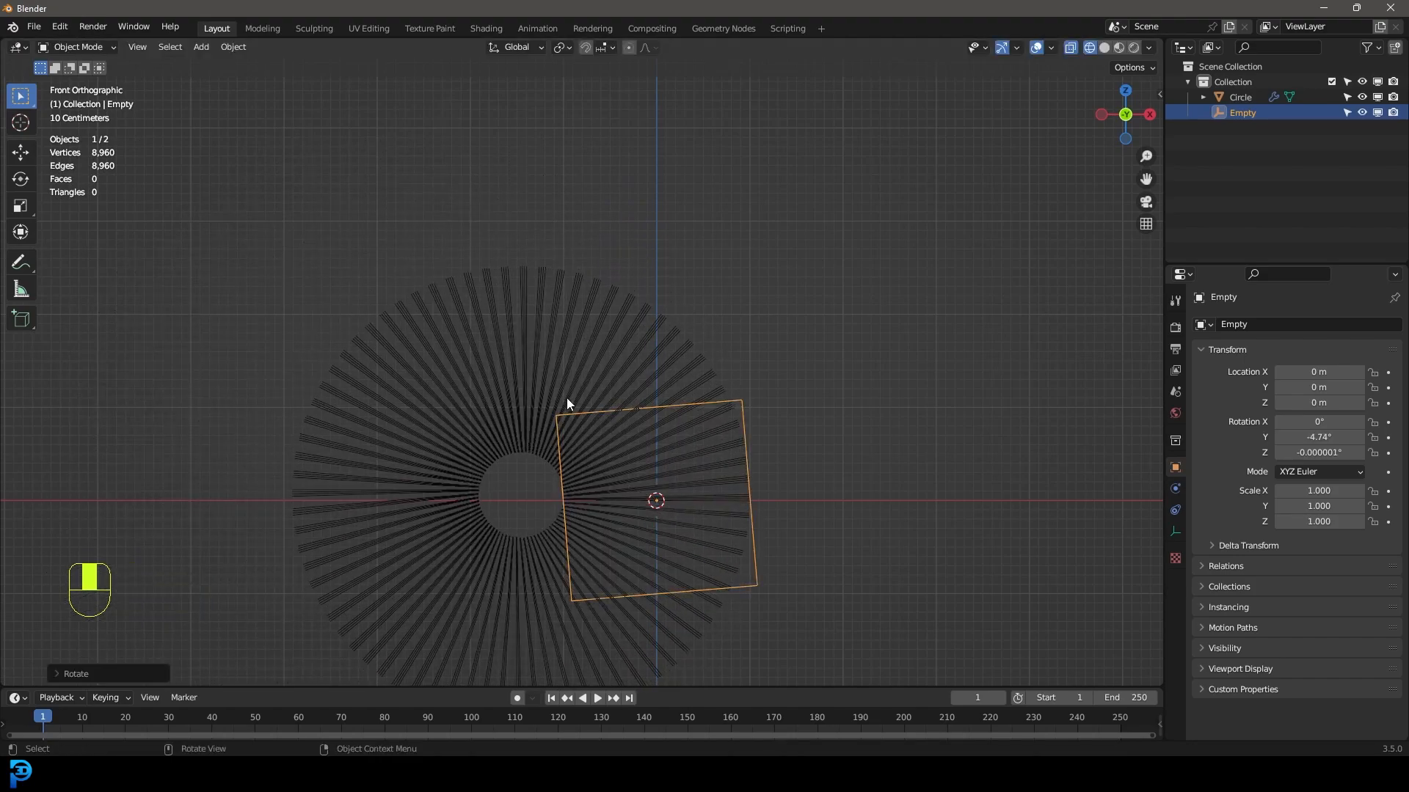
Step: Rotate the empty in the top view to about -0.533° on Z so the rings spread into a spiral
scroll(660, 395, down, 5)
key(KP_7)
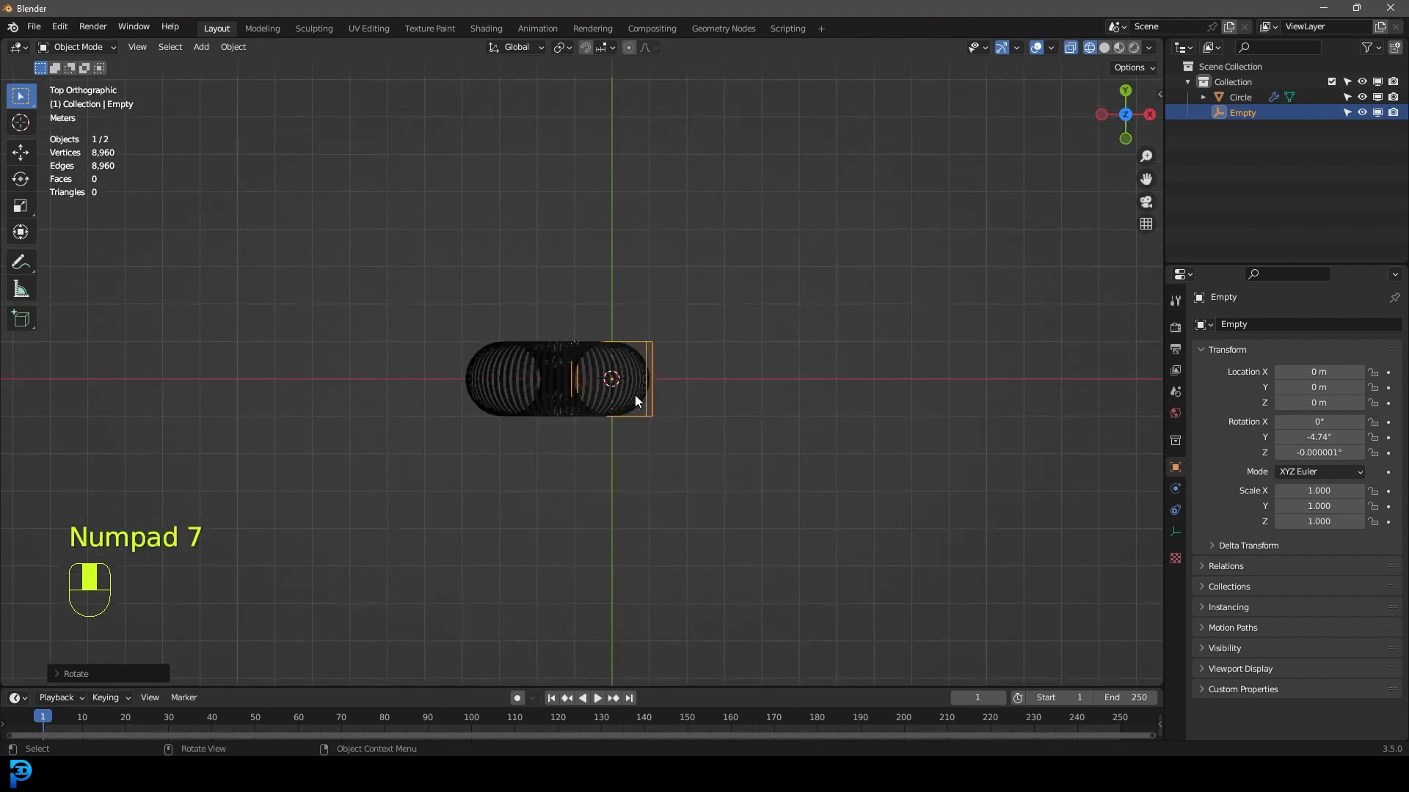
scroll(635, 395, up, 5)
key(r)
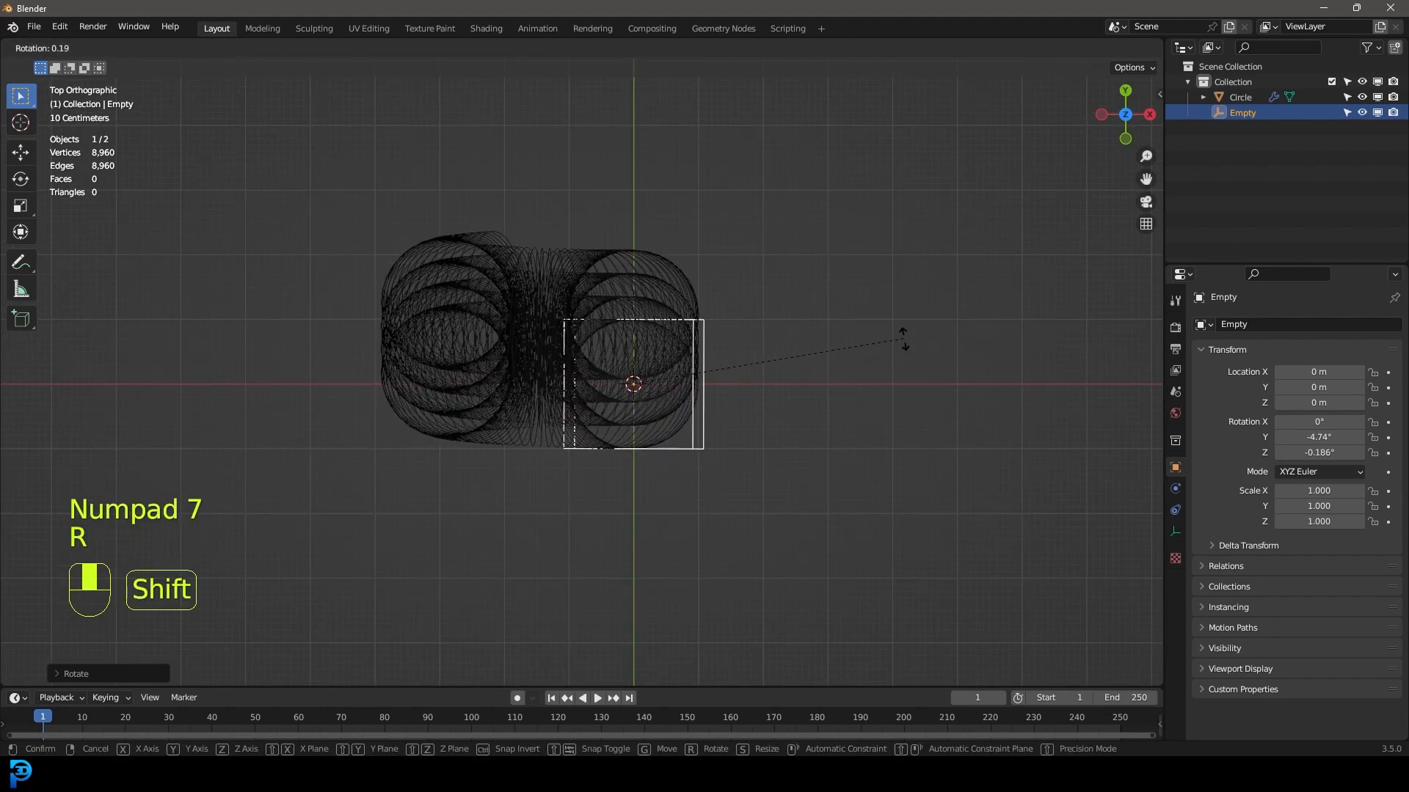
click(890, 386)
Step: Switch to solid shading and scale the empty uniformly to about 0.996 so the spiral tapers
mouse_move(891, 389)
middle_down()
mouse_move(726, 318)
mouse_move(896, 472)
mouse_move(856, 451)
mouse_move(867, 469)
middle_up()
key(z)
click(973, 478)
scroll(923, 491, up, 2)
key(s)
key(s)
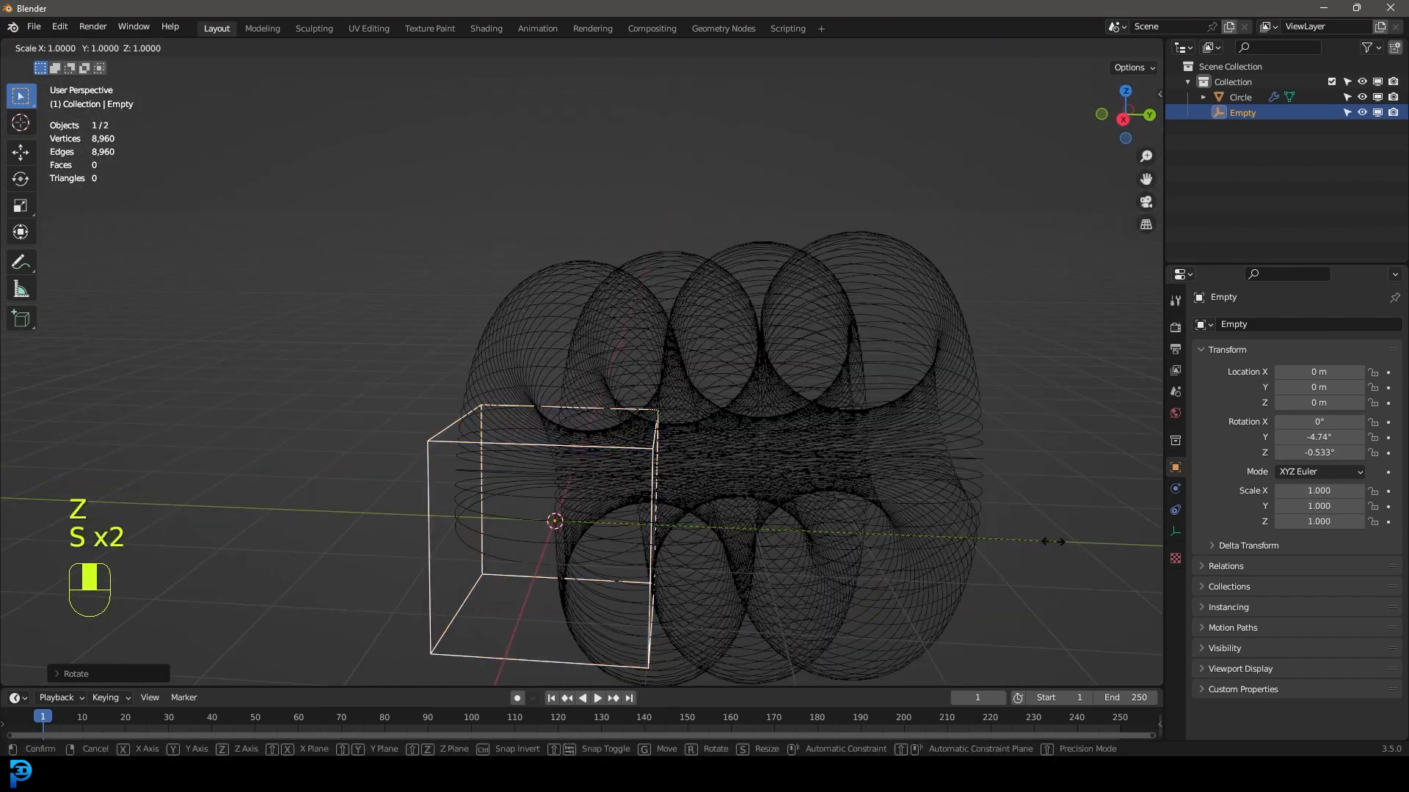
key(shift)
click(1034, 528)
mouse_move(844, 452)
middle_down()
mouse_move(799, 483)
mouse_move(662, 411)
mouse_move(797, 455)
middle_up()
key(z)
key(KP_7)
shift+middle_drag(717, 399, 728, 447)
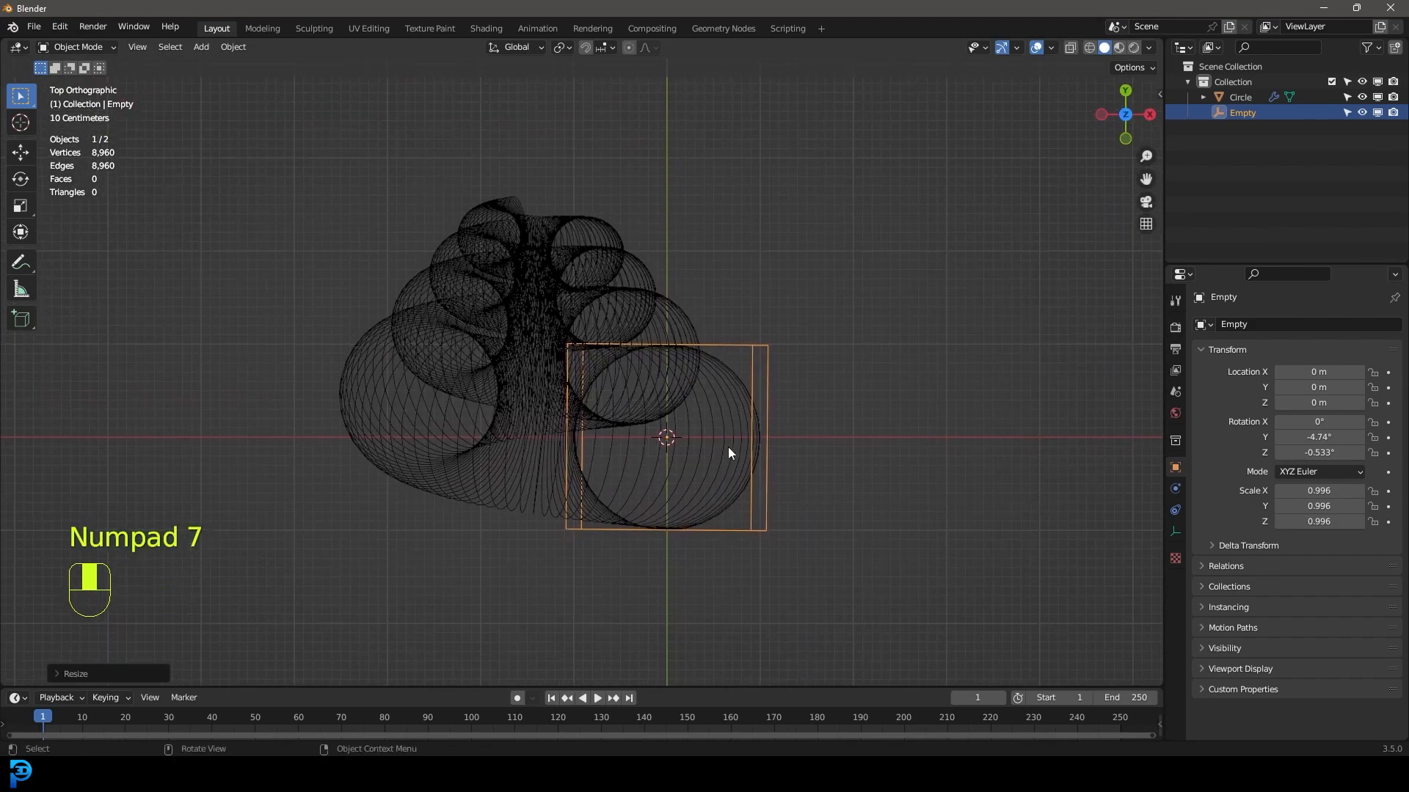
Step: Fine-tune the empty's rotation to about -0.79° on Z in the top view and about -4.71° on Y in the front view
key(r)
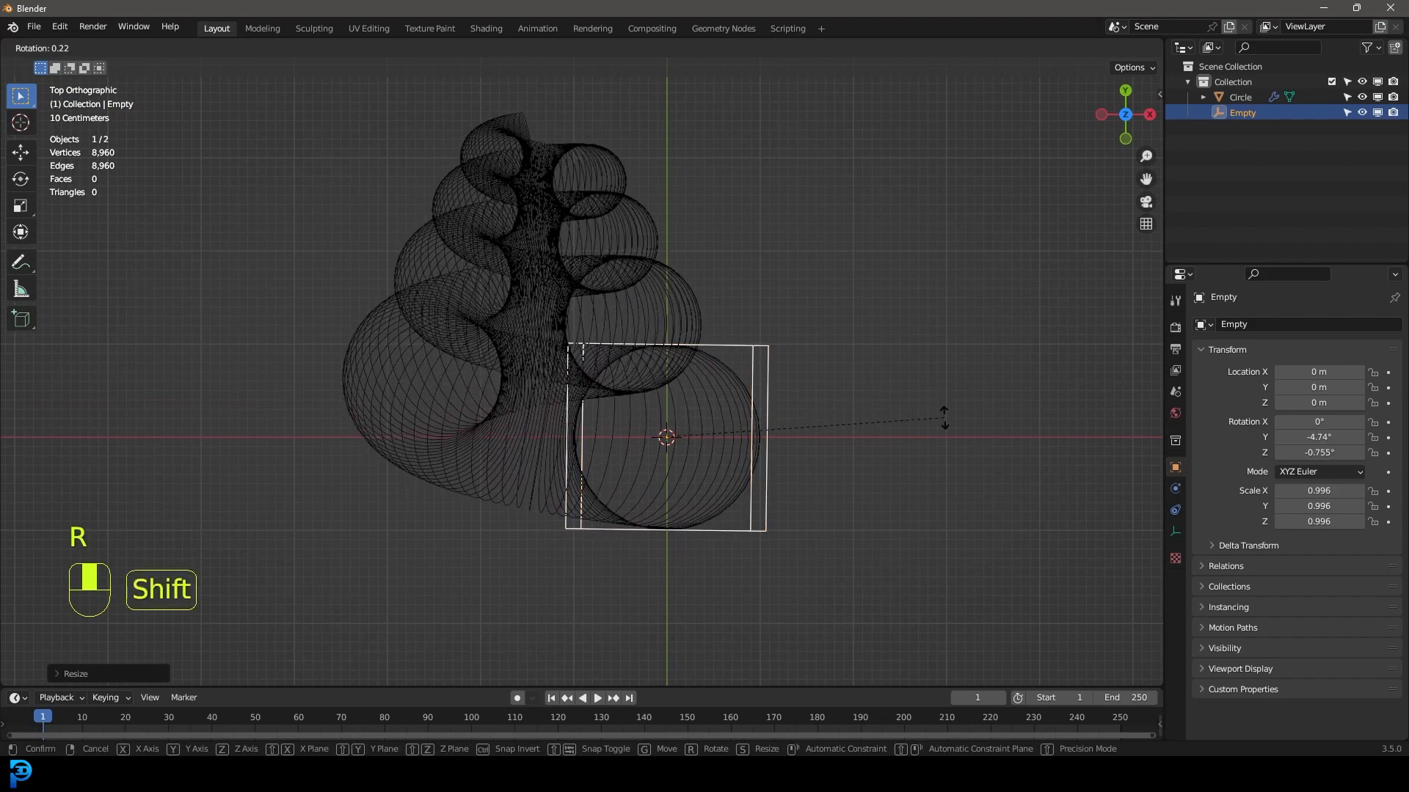
click(943, 422)
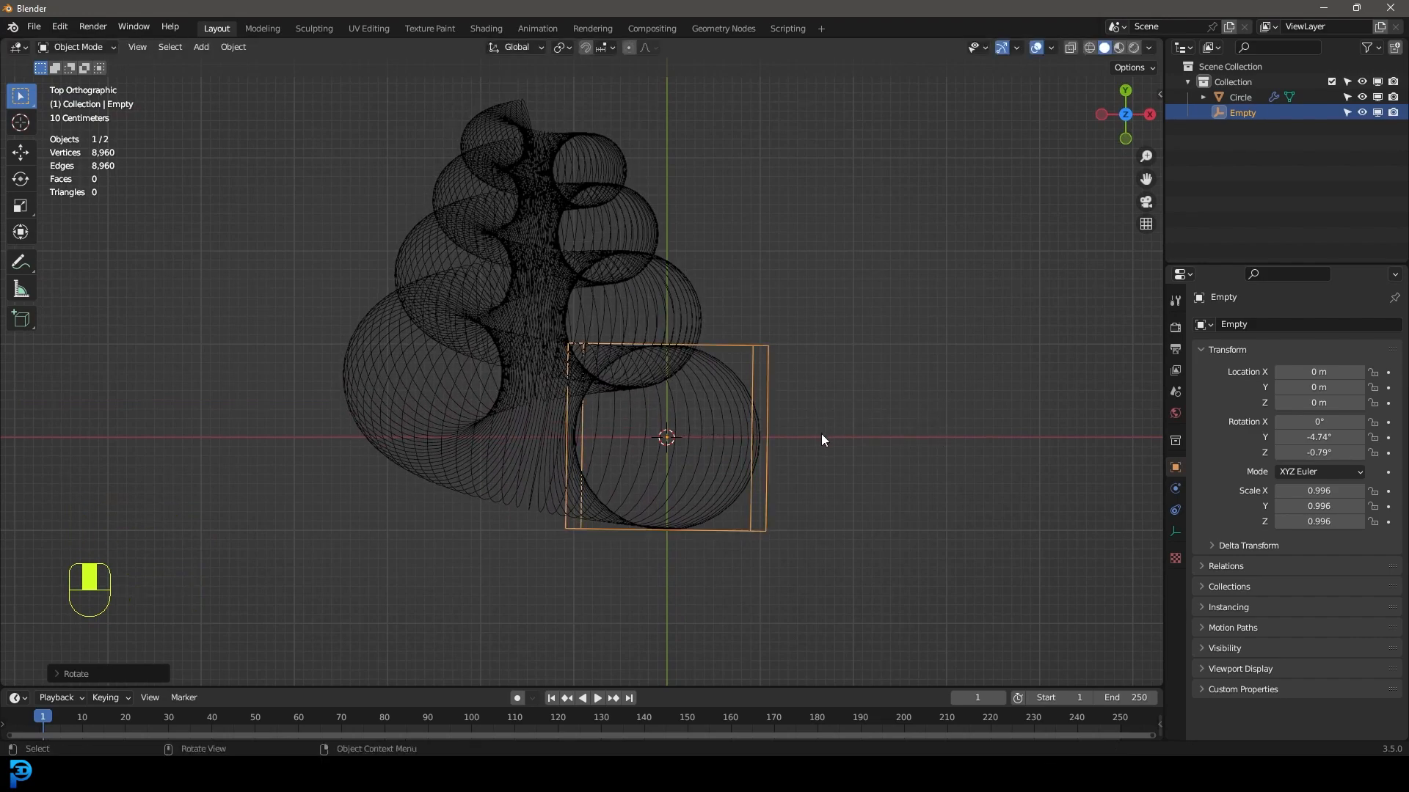
key(KP_1)
key(r)
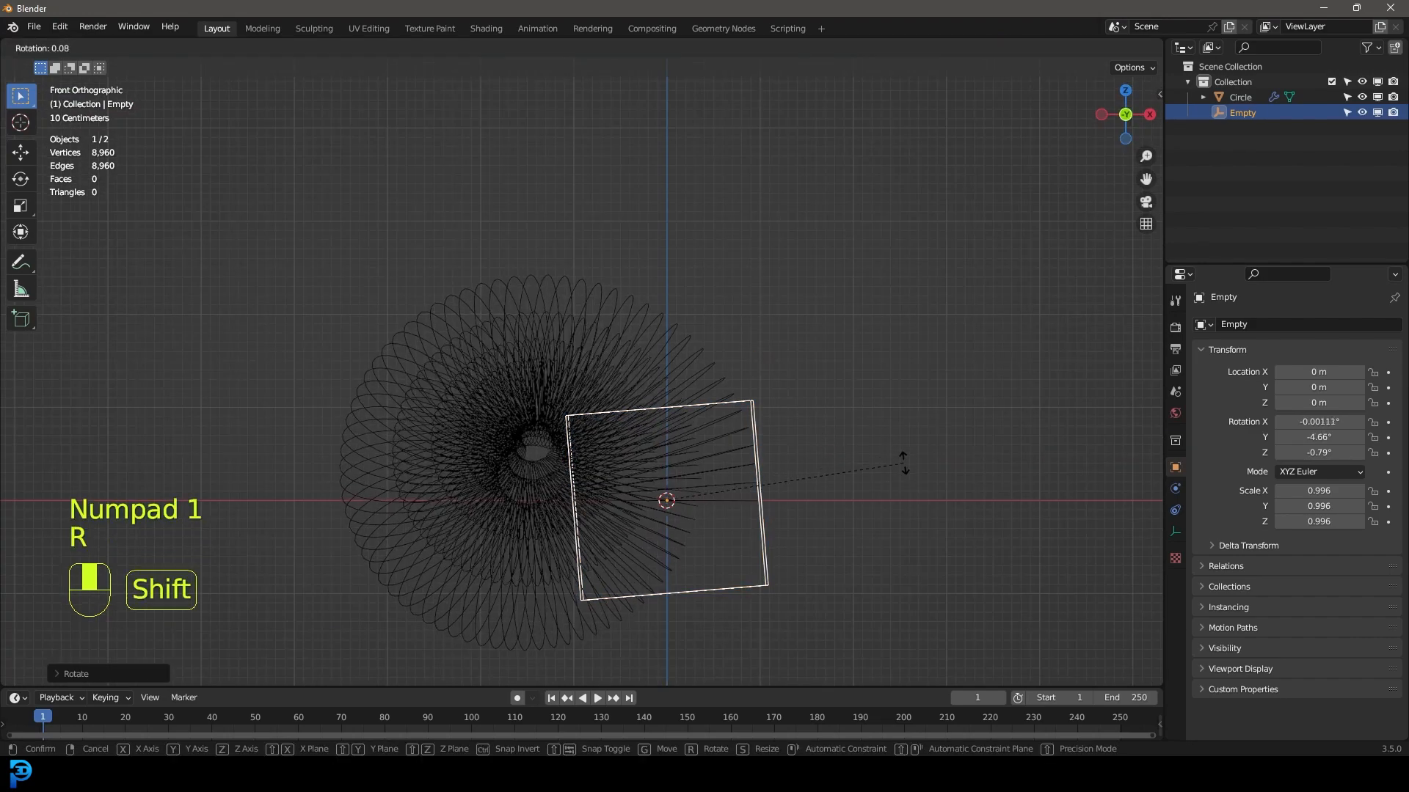
click(902, 450)
Step: Select the circle and raise its array count to 500 so the spiral gains more whorls
middle_drag(871, 393, 541, 455)
middle_drag(668, 430, 682, 546)
middle_drag(650, 349, 781, 351)
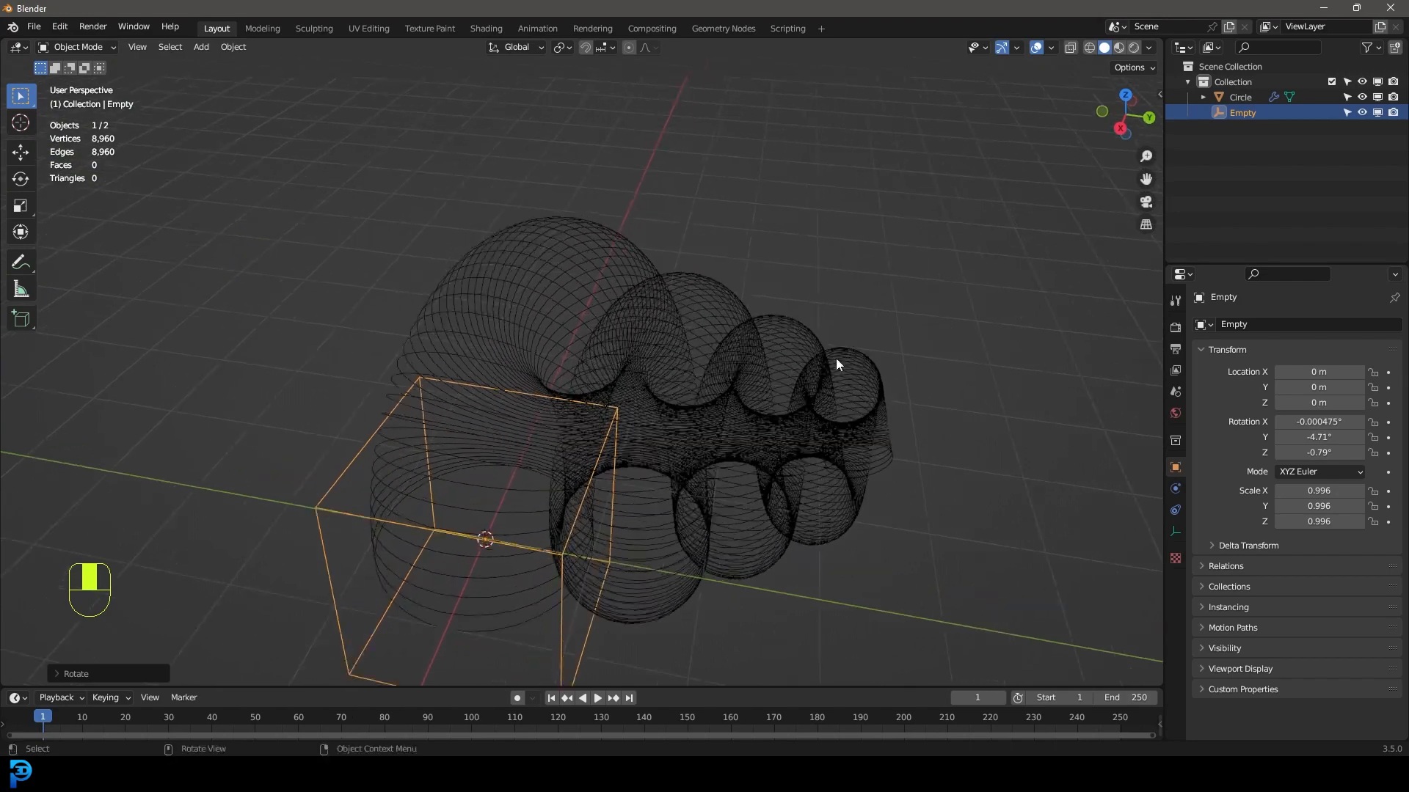
middle_drag(561, 357, 670, 147)
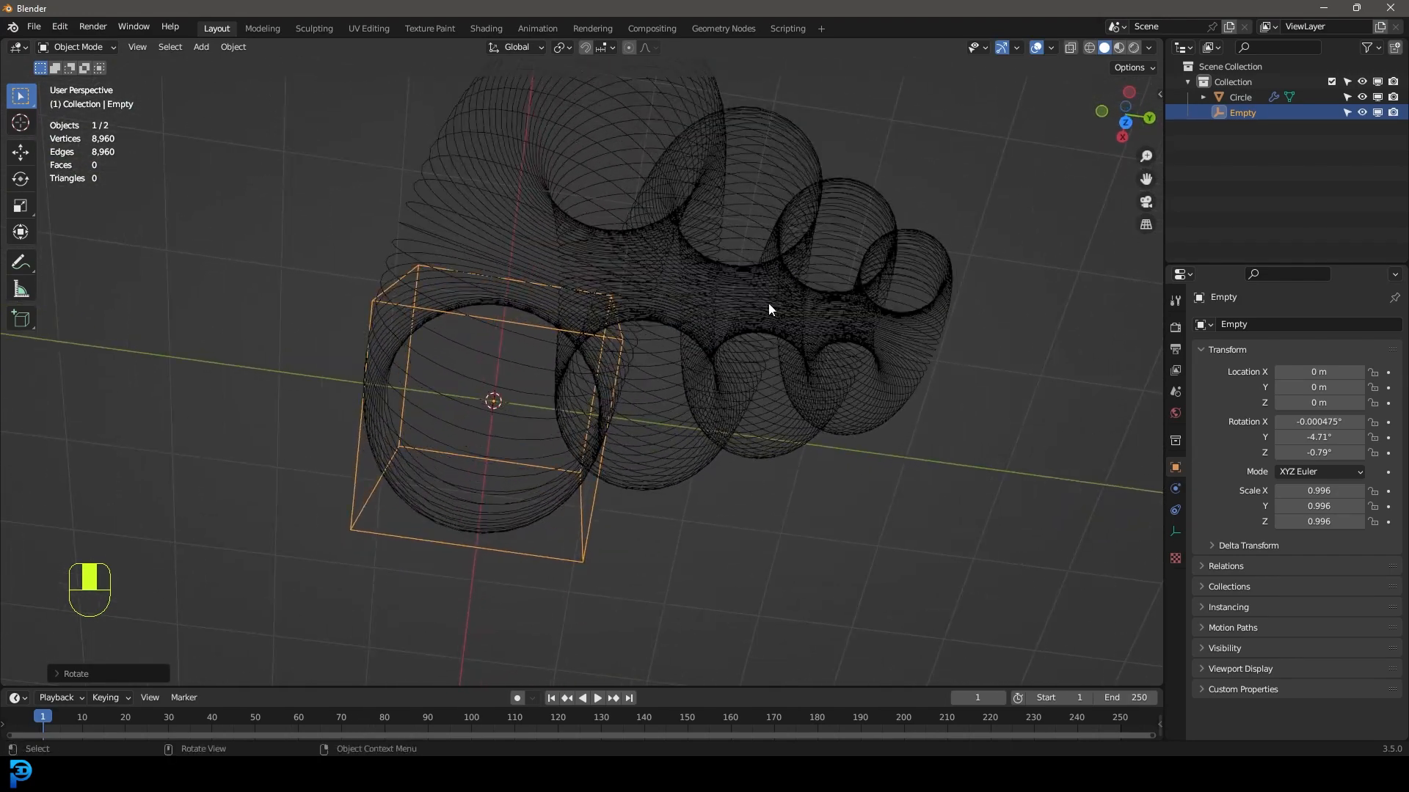
click(820, 210)
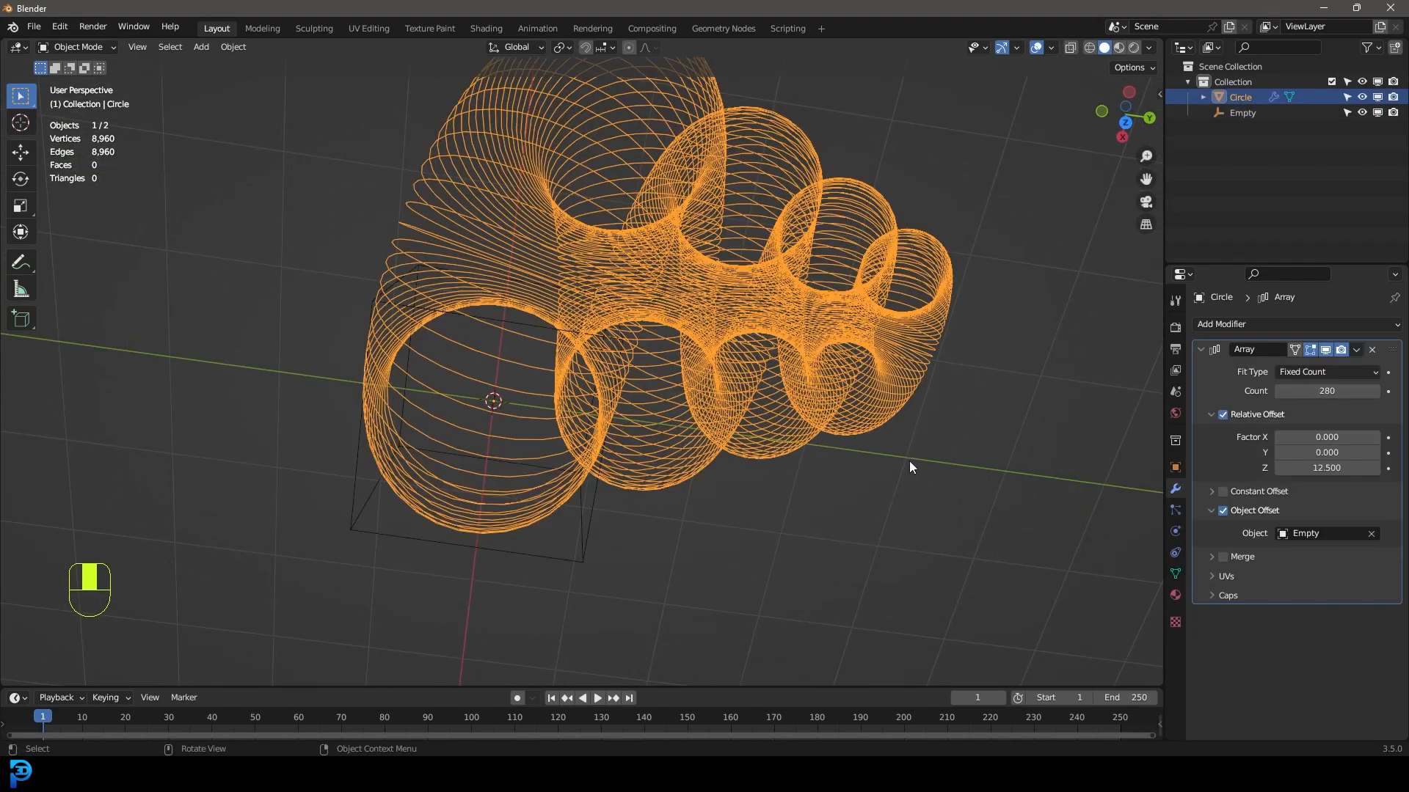
drag(1278, 396, 1350, 391)
click(1326, 391)
key(Return)
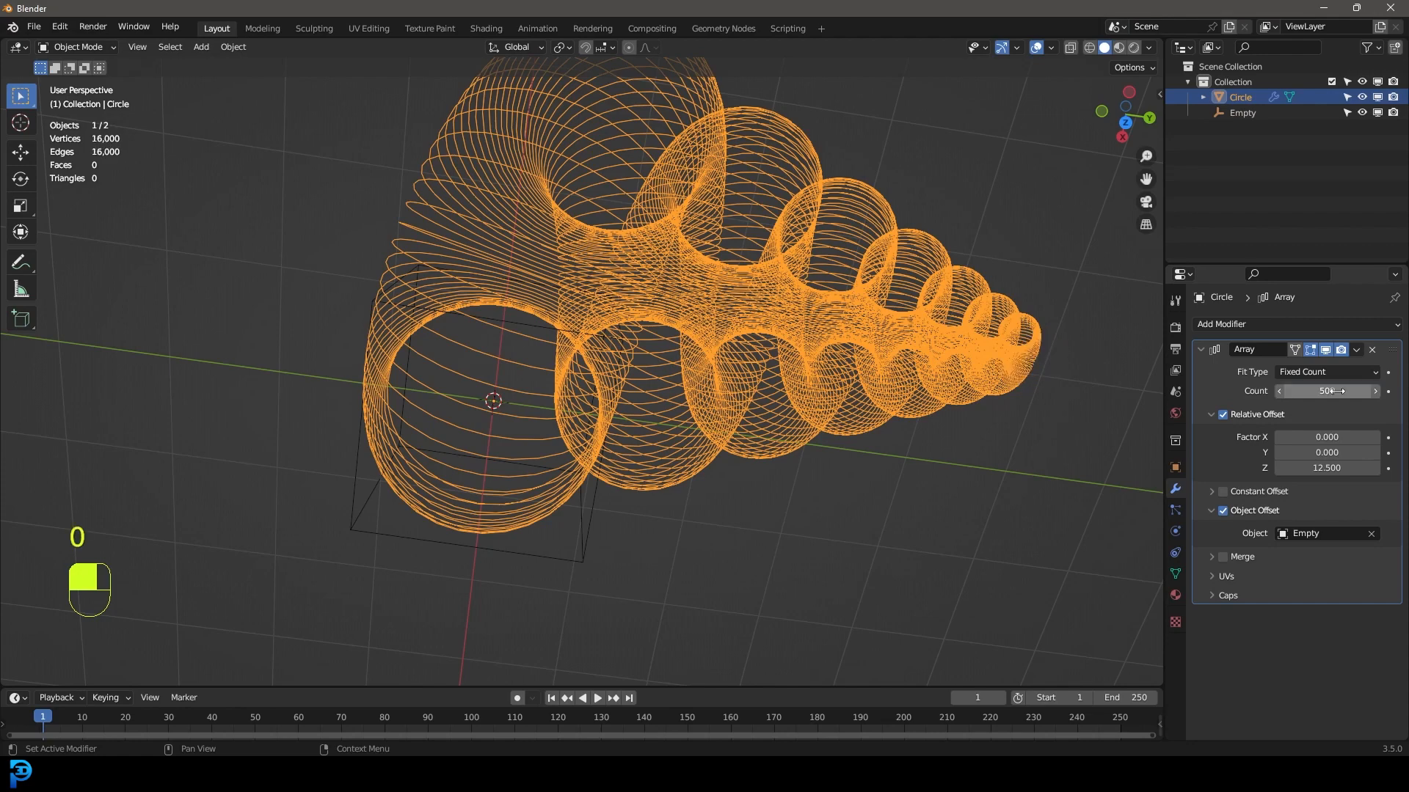
Step: Select the empty and scale it uniformly to about 0.994 so the spiral tapers more strongly
scroll(726, 345, down, 3)
middle_drag(689, 345, 663, 283)
key(z)
key(Escape)
middle_drag(715, 461, 589, 553)
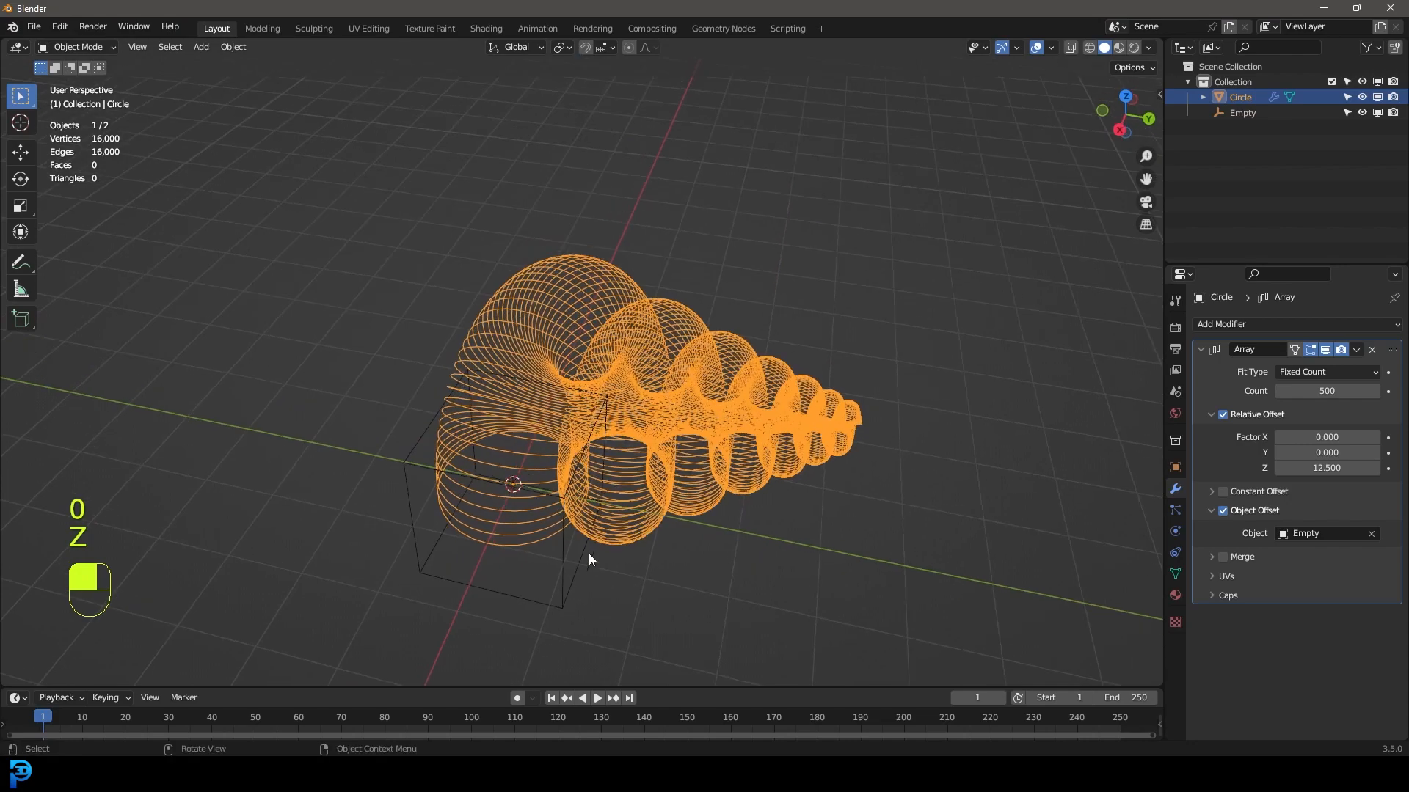
click(562, 560)
key(s)
key(shift)
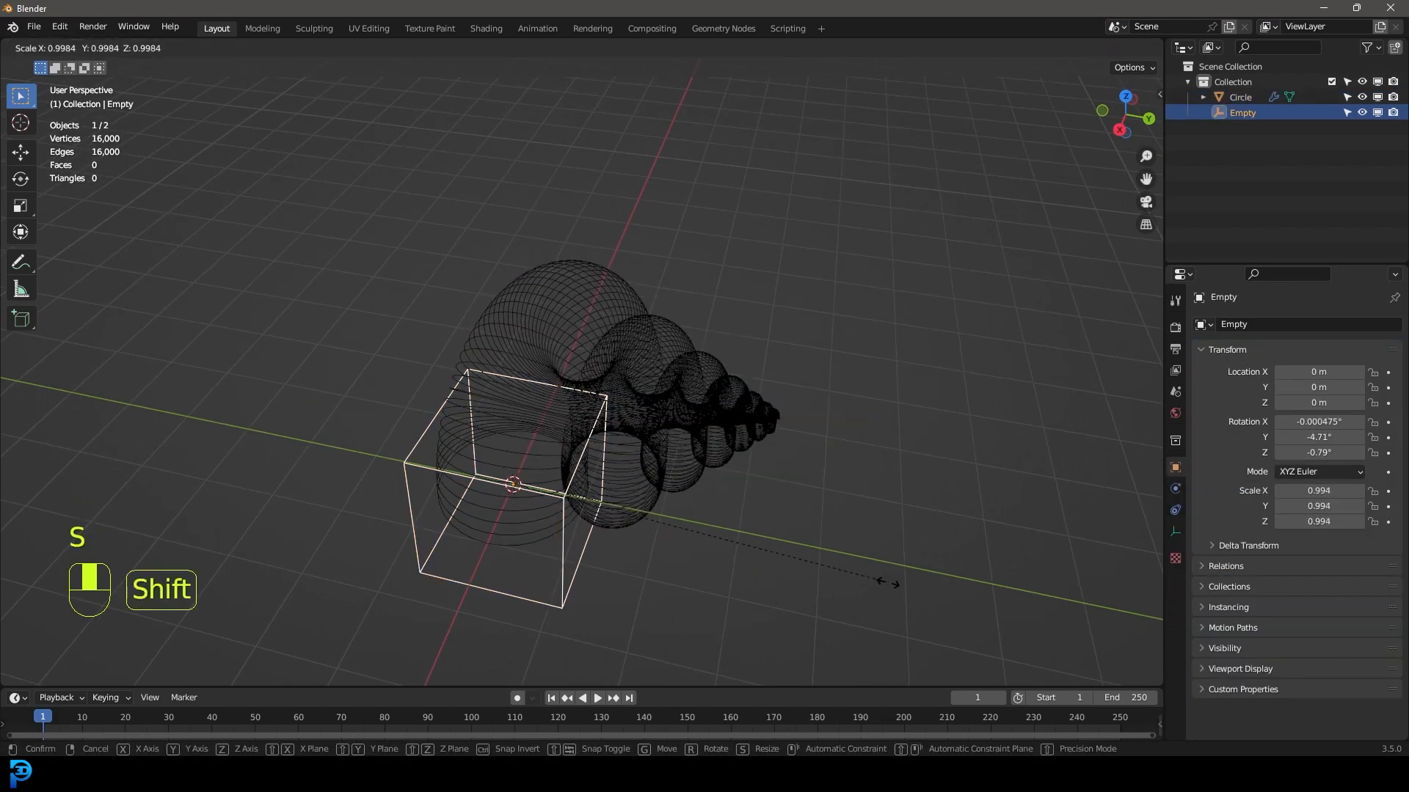
click(888, 578)
Step: Rotate the empty about the global Z axis to about -1.02° to stretch the whorls further apart
middle_drag(726, 443, 752, 388)
scroll(763, 459, up, 2)
scroll(751, 389, up, 3)
scroll(476, 510, down, 2)
shift+middle_drag(538, 452, 659, 445)
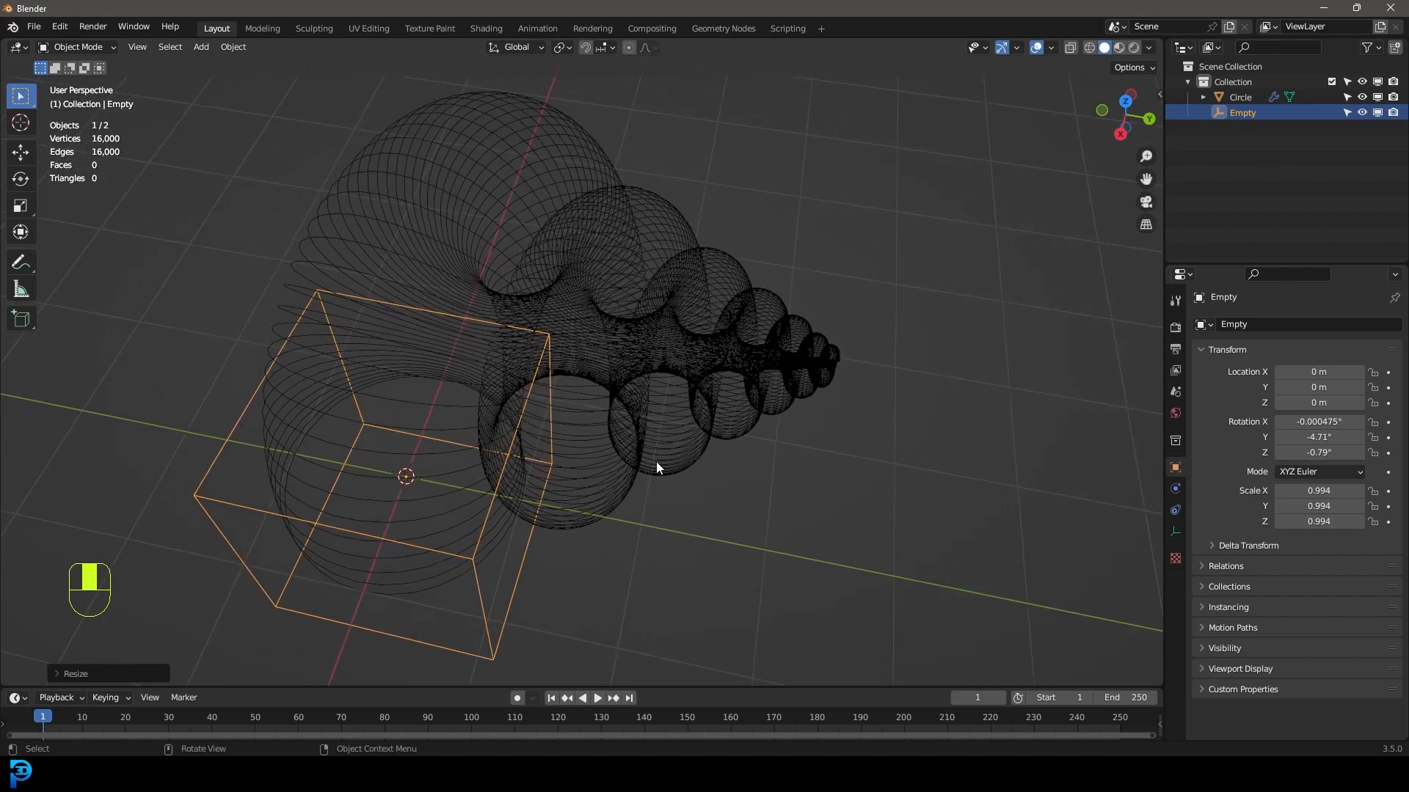
key(r)
key(z)
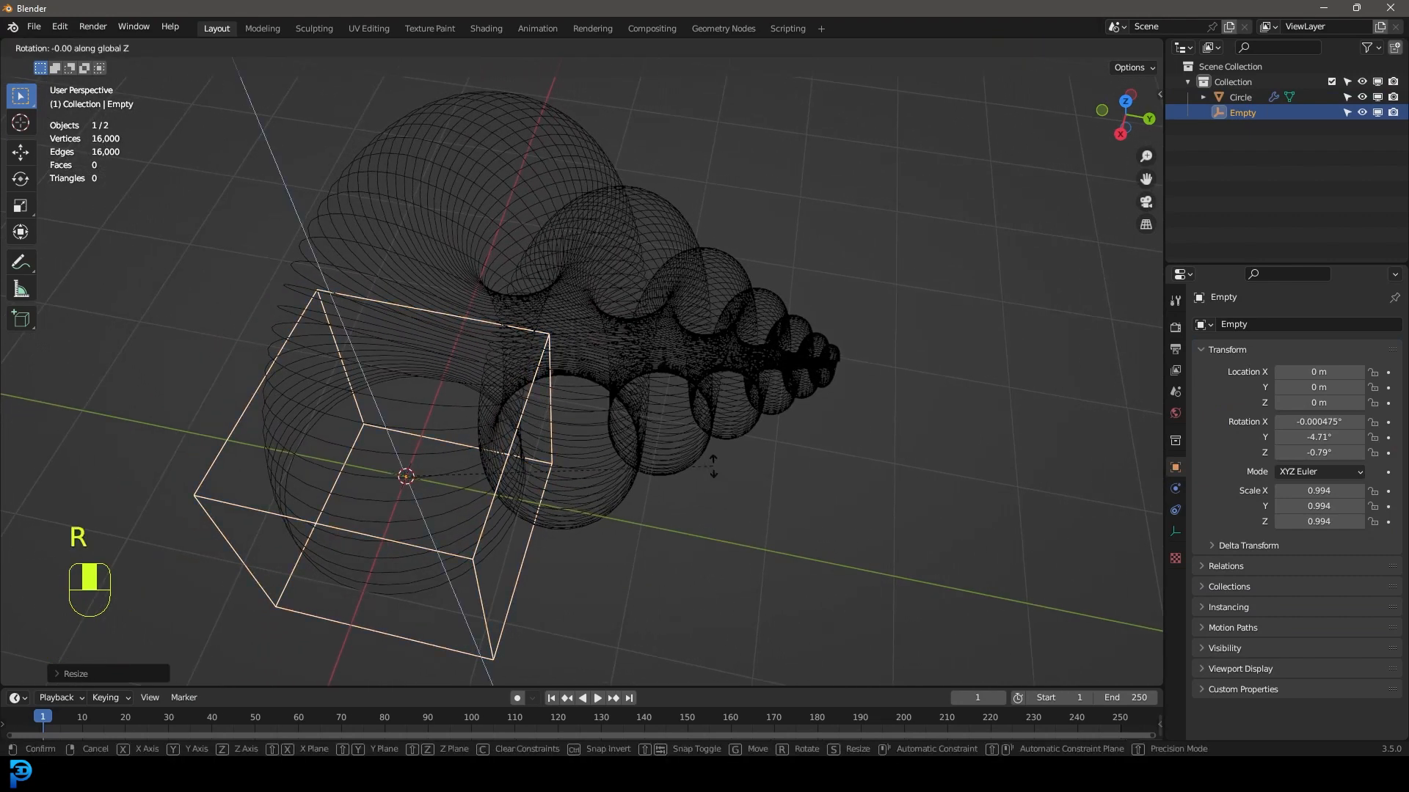
key(shift)
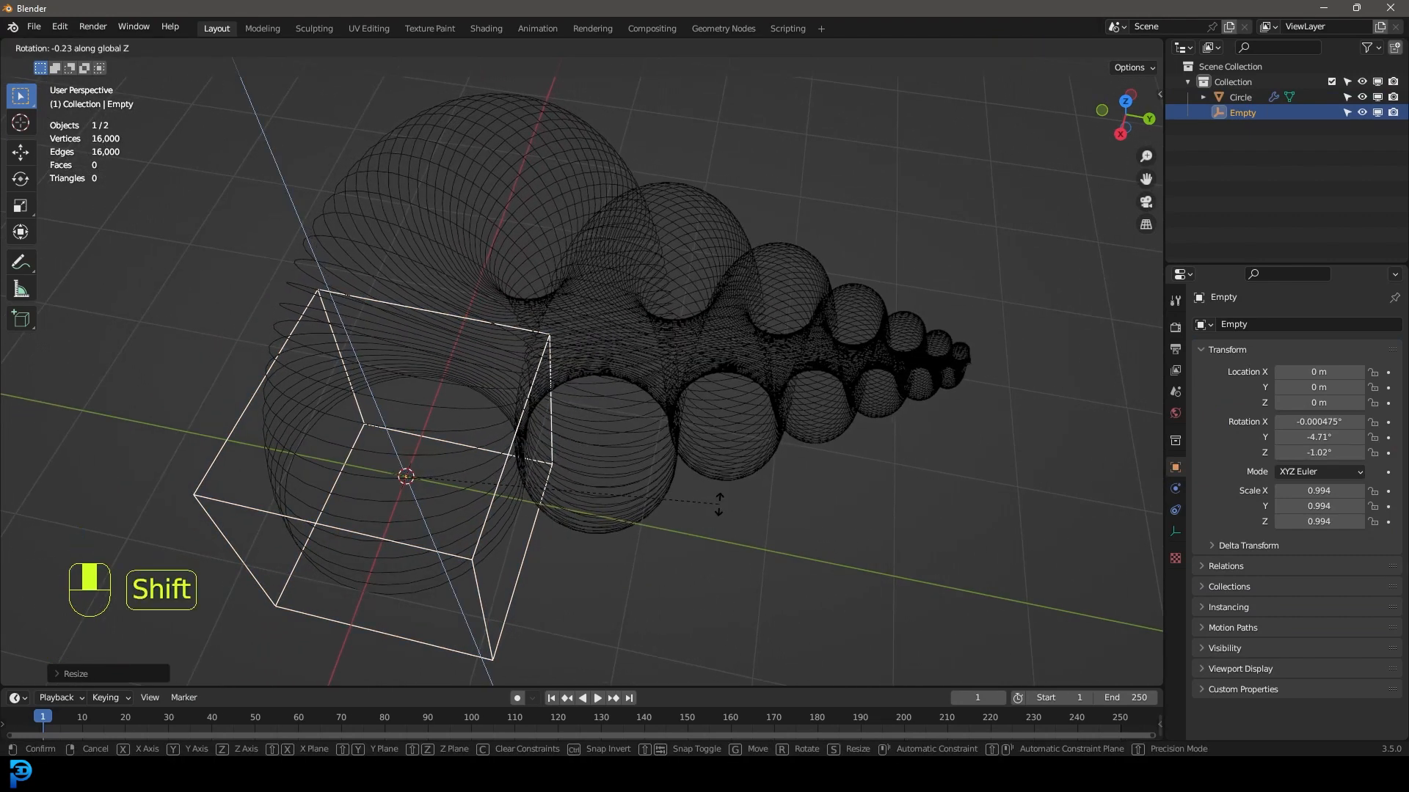
click(720, 500)
Step: Select the spiral circle and apply its Array modifier
key(z)
scroll(671, 447, down, 3)
mouse_move(671, 448)
middle_down()
mouse_move(782, 494)
mouse_move(824, 471)
mouse_move(755, 327)
mouse_move(635, 336)
mouse_move(671, 390)
mouse_move(699, 337)
mouse_move(750, 389)
mouse_move(587, 284)
middle_up()
click(587, 284)
middle_drag(431, 280, 606, 377)
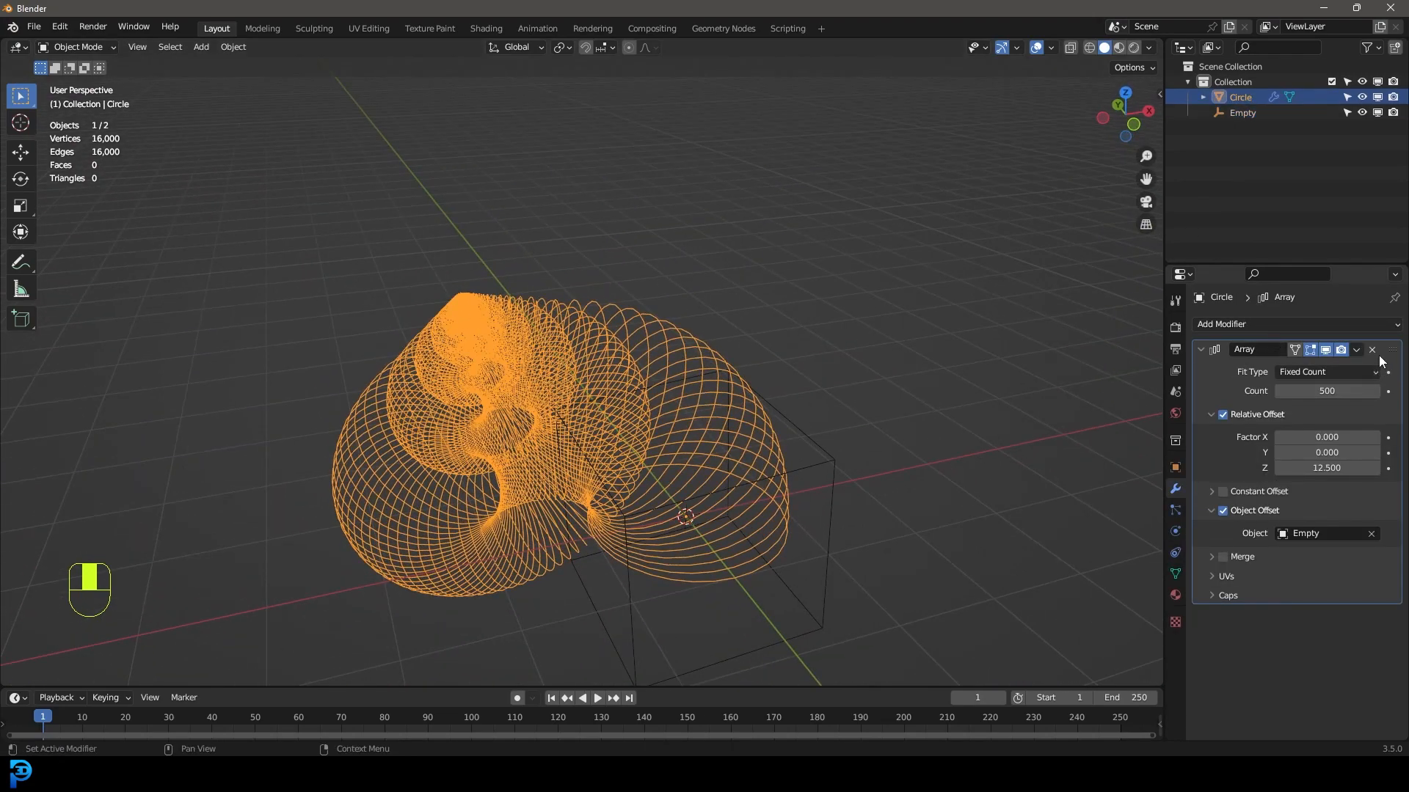
click(1358, 349)
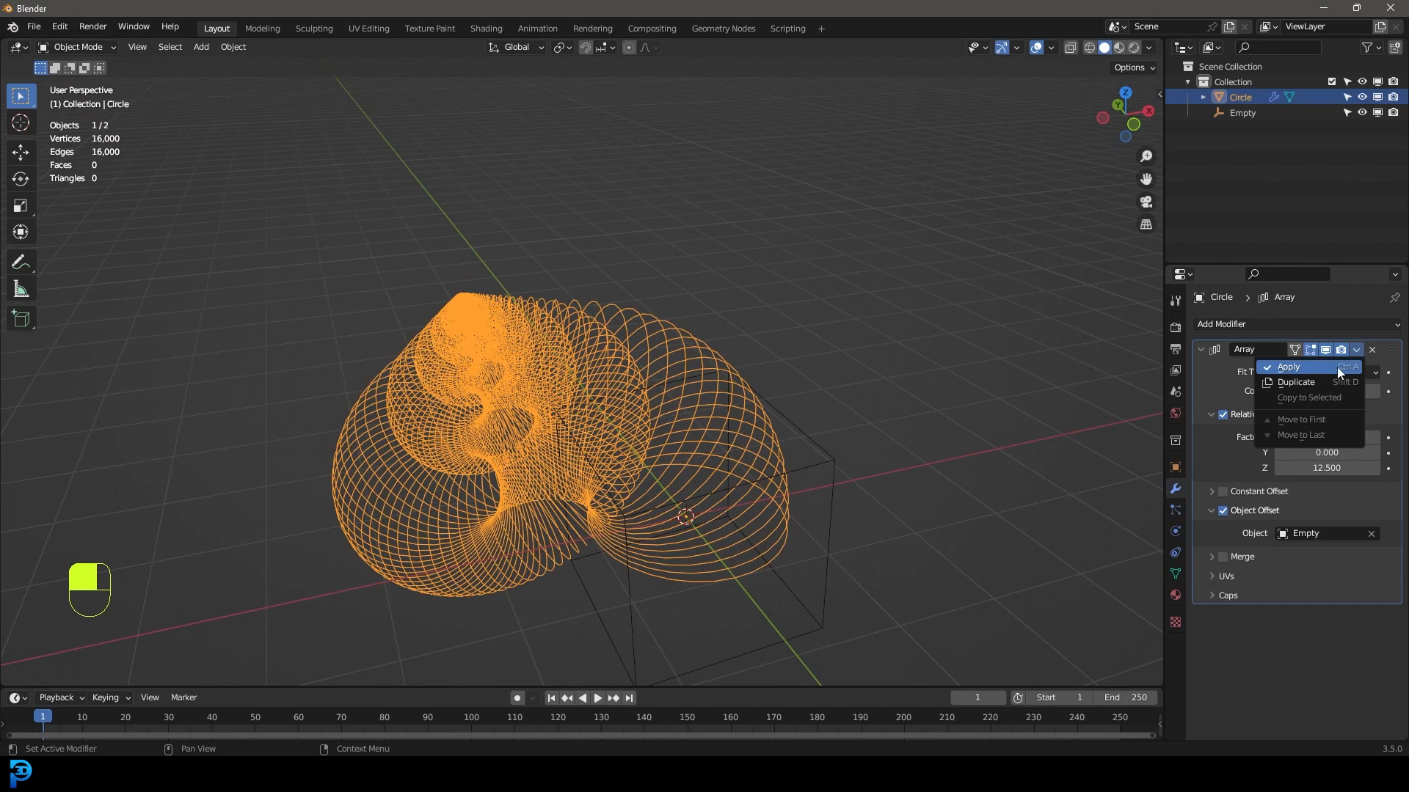
click(1337, 367)
Step: Bridge all edge loops of the spiral mesh in edge mode to build its surface, and return to Object Mode
middle_drag(1028, 391, 385, 219)
key(Tab)
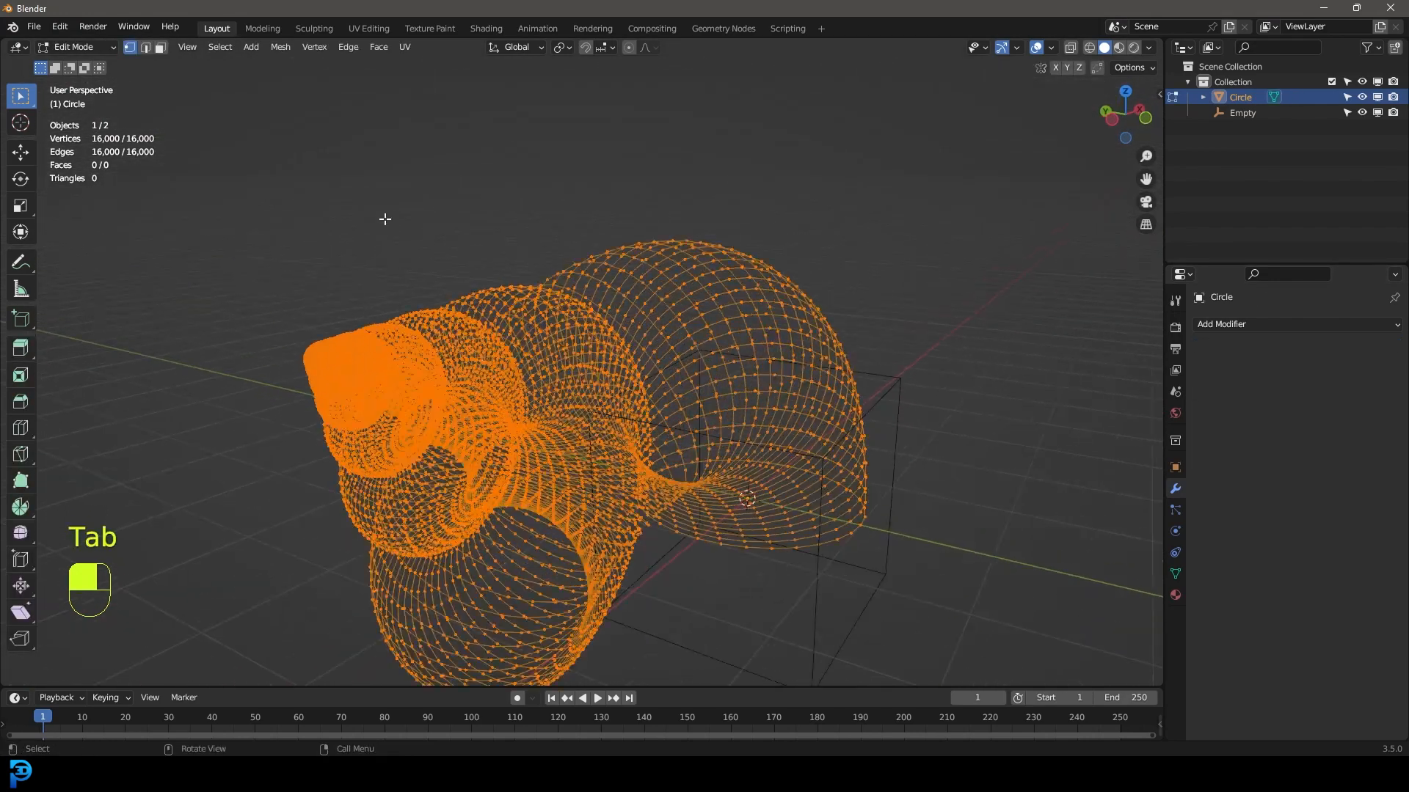
click(145, 48)
middle_drag(290, 163, 525, 171)
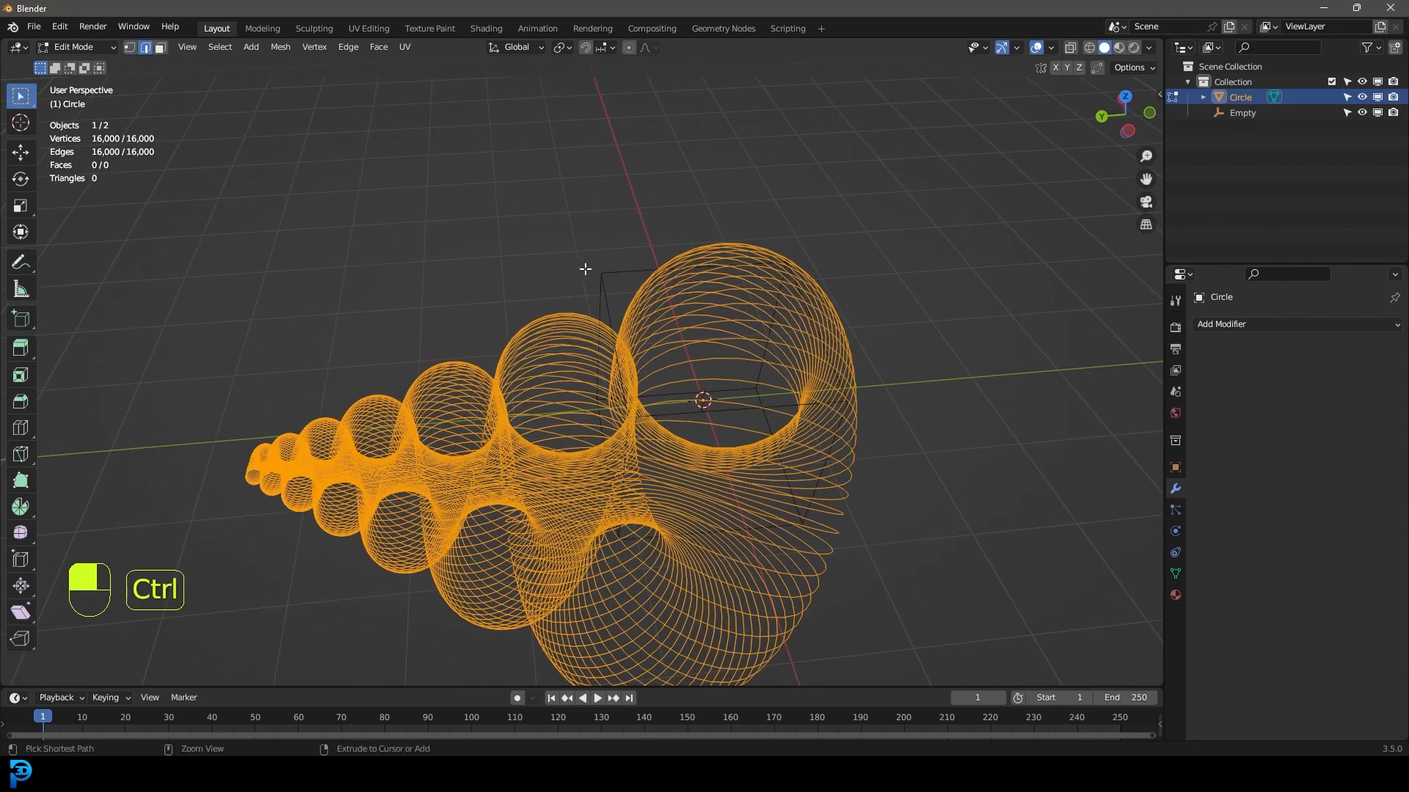
key(ctrl+e)
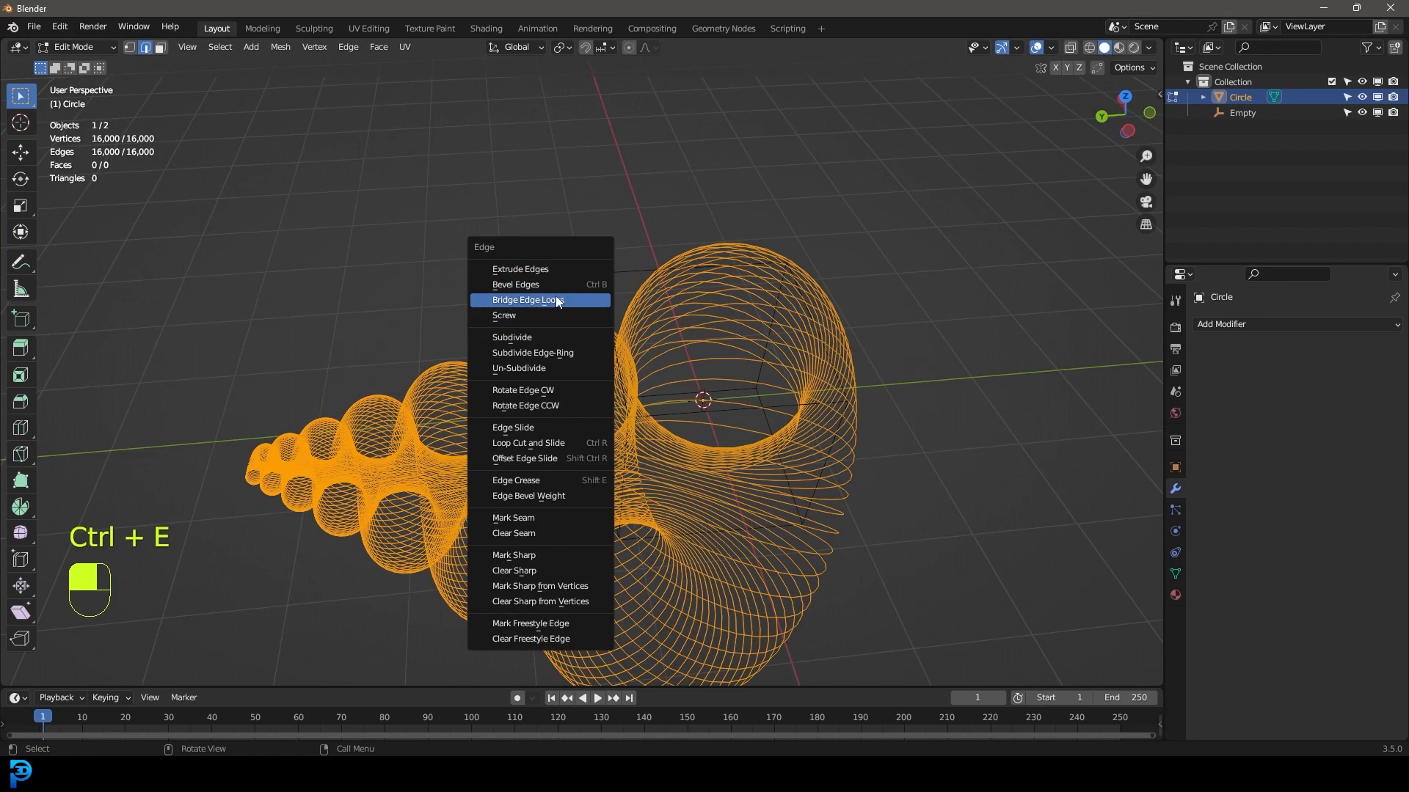
click(563, 297)
middle_drag(564, 298, 638, 311)
key(Tab)
Step: Delete the cube empty from the scene
click(575, 540)
middle_drag(587, 535, 574, 499)
key(Delete)
Step: Pull an edge at the shell's mouth toward the neighbouring whorl in two moves with proportional editing to reshape the opening
click(562, 393)
middle_drag(562, 394, 613, 345)
scroll(557, 363, up, 3)
key(Tab)
scroll(589, 388, up, 2)
click(572, 360)
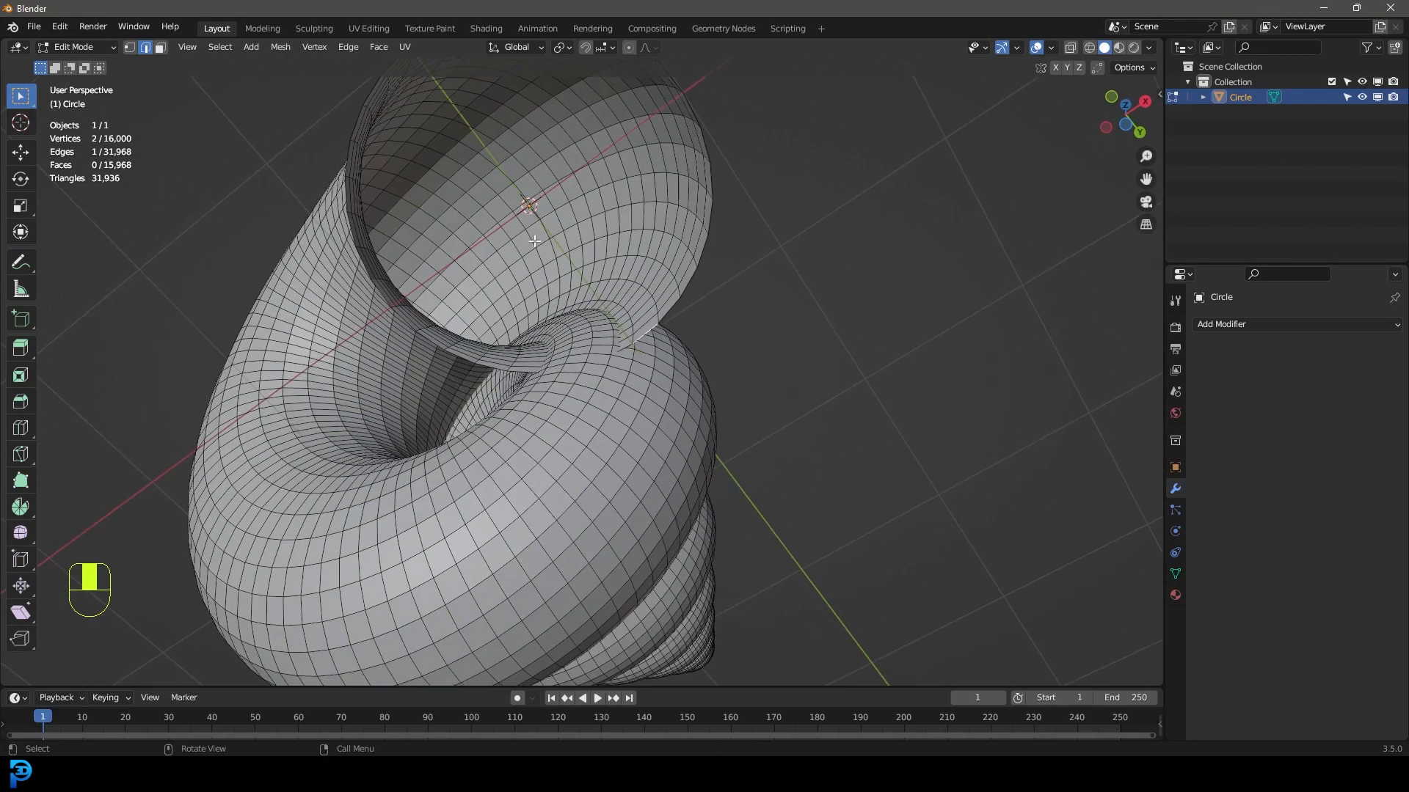
click(647, 46)
key(g)
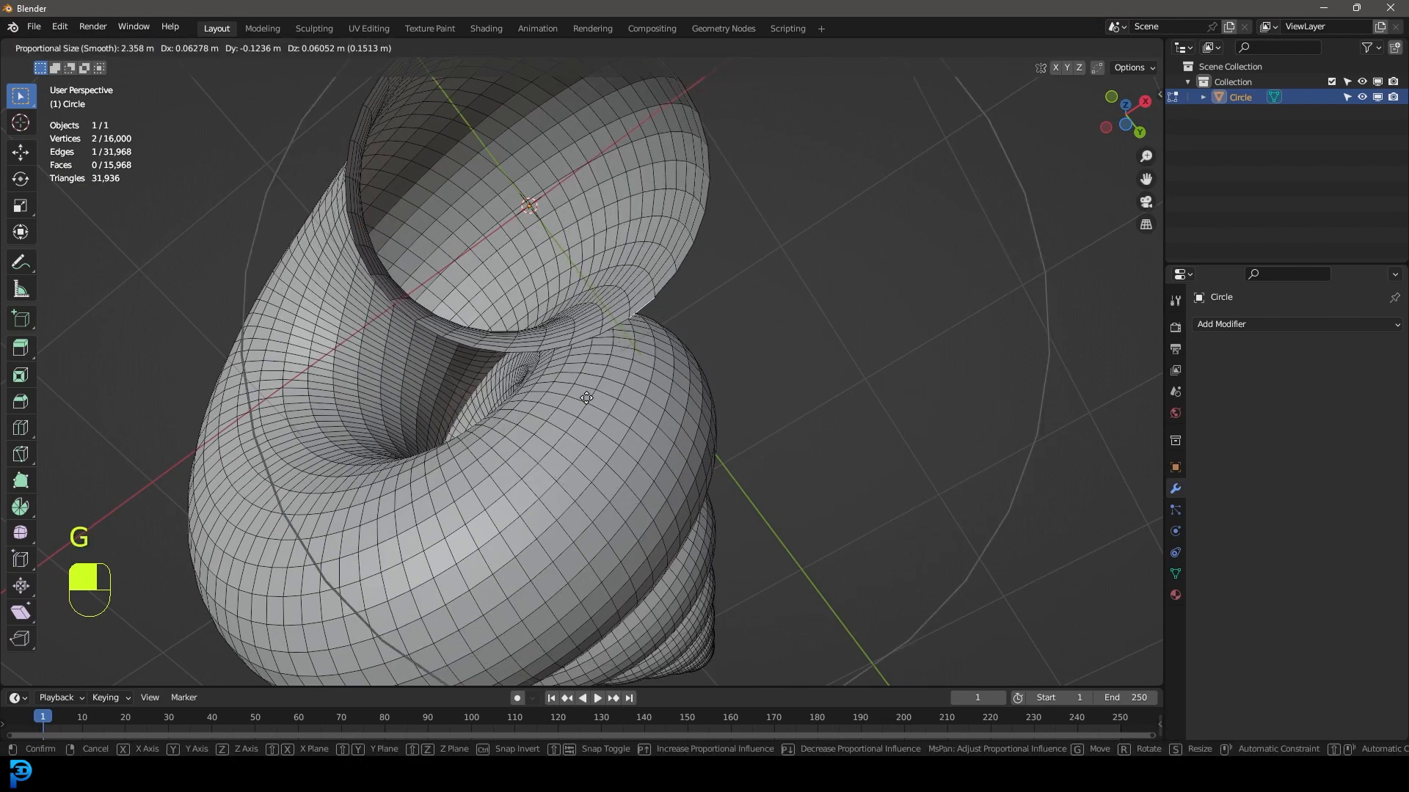
click(586, 398)
middle_drag(586, 397, 522, 452)
key(g)
click(518, 524)
Step: Return to Object Mode and shade the shell smooth
middle_drag(518, 524, 671, 360)
scroll(645, 466, down, 4)
key(Tab)
right_click(579, 326)
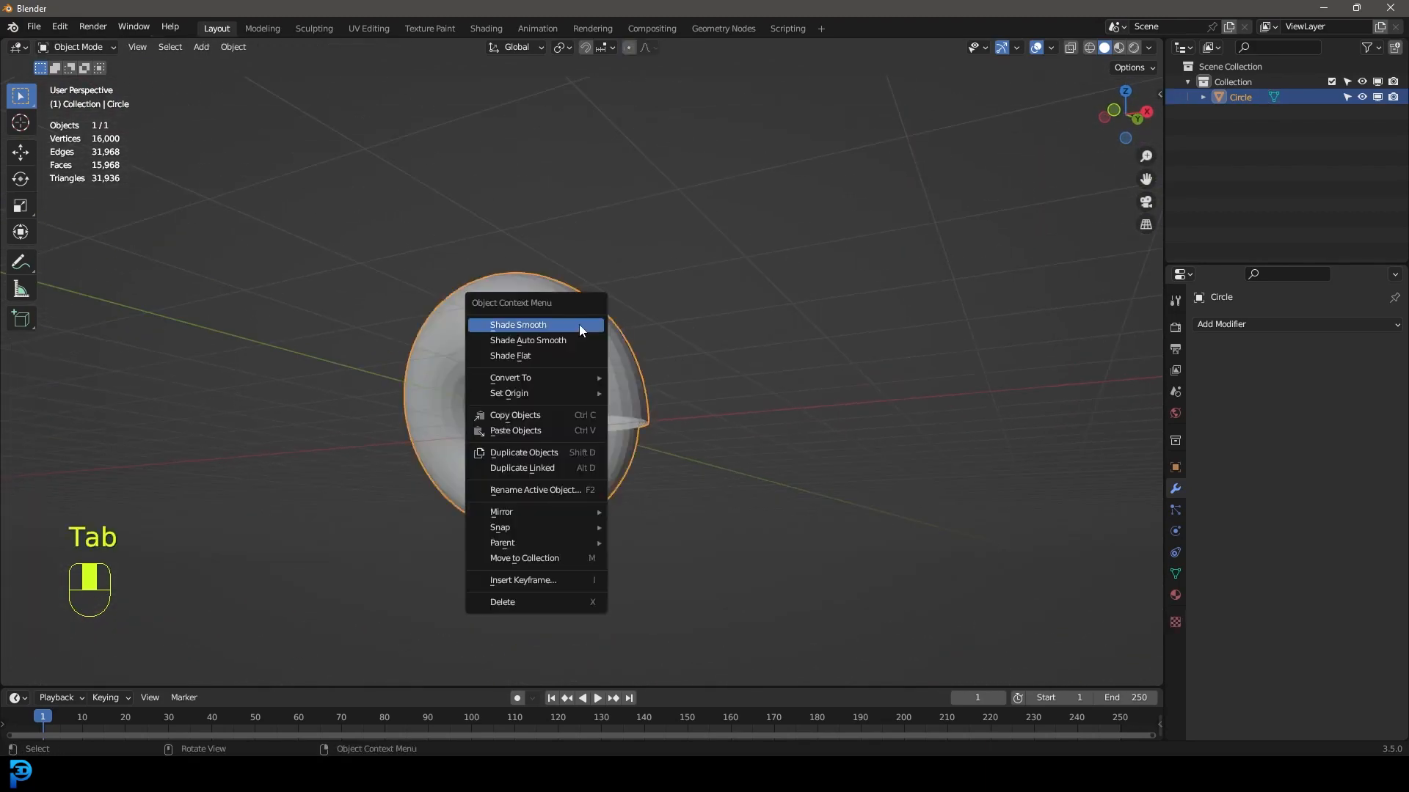
click(525, 326)
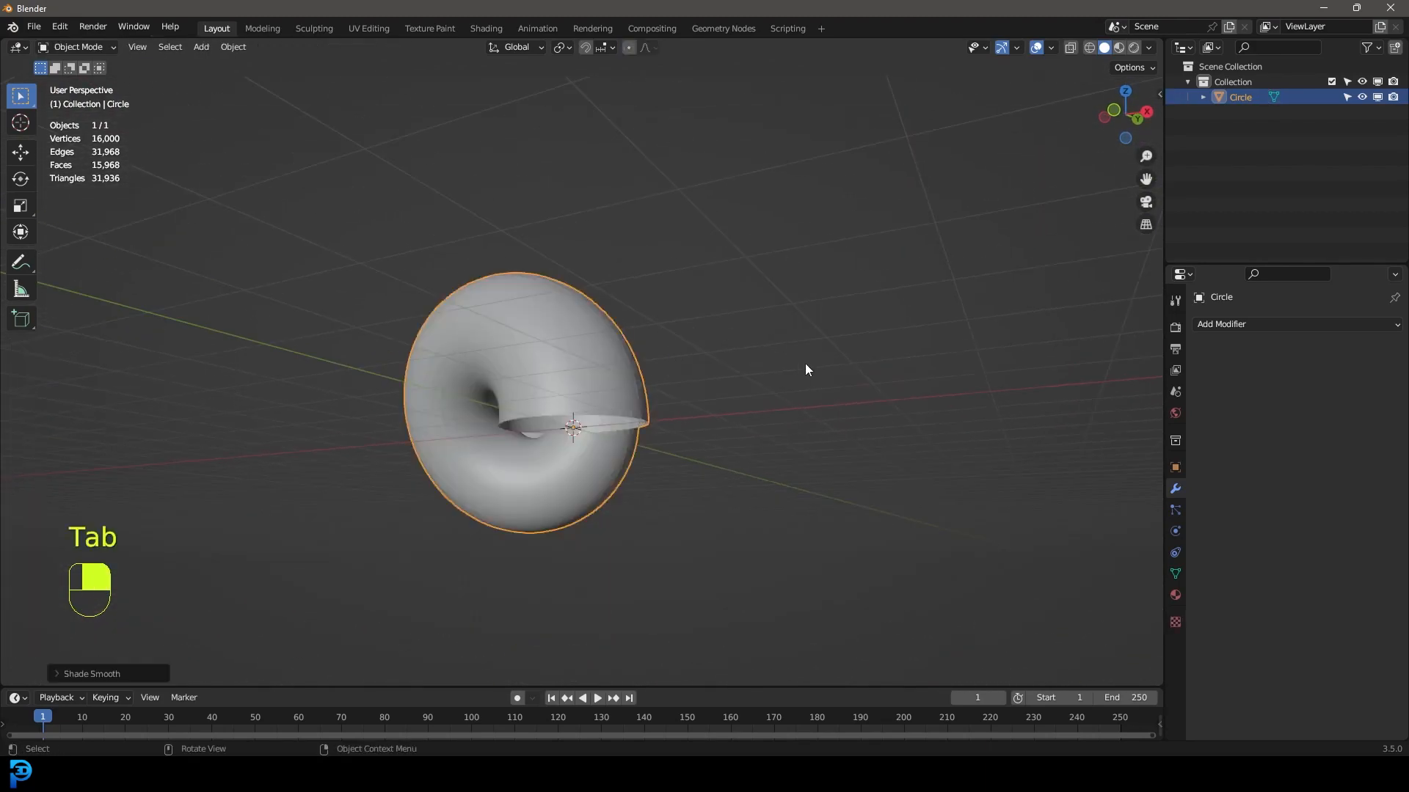
Step: Add a Solidify modifier to the shell with a thickness of about 0.031 m
click(1236, 325)
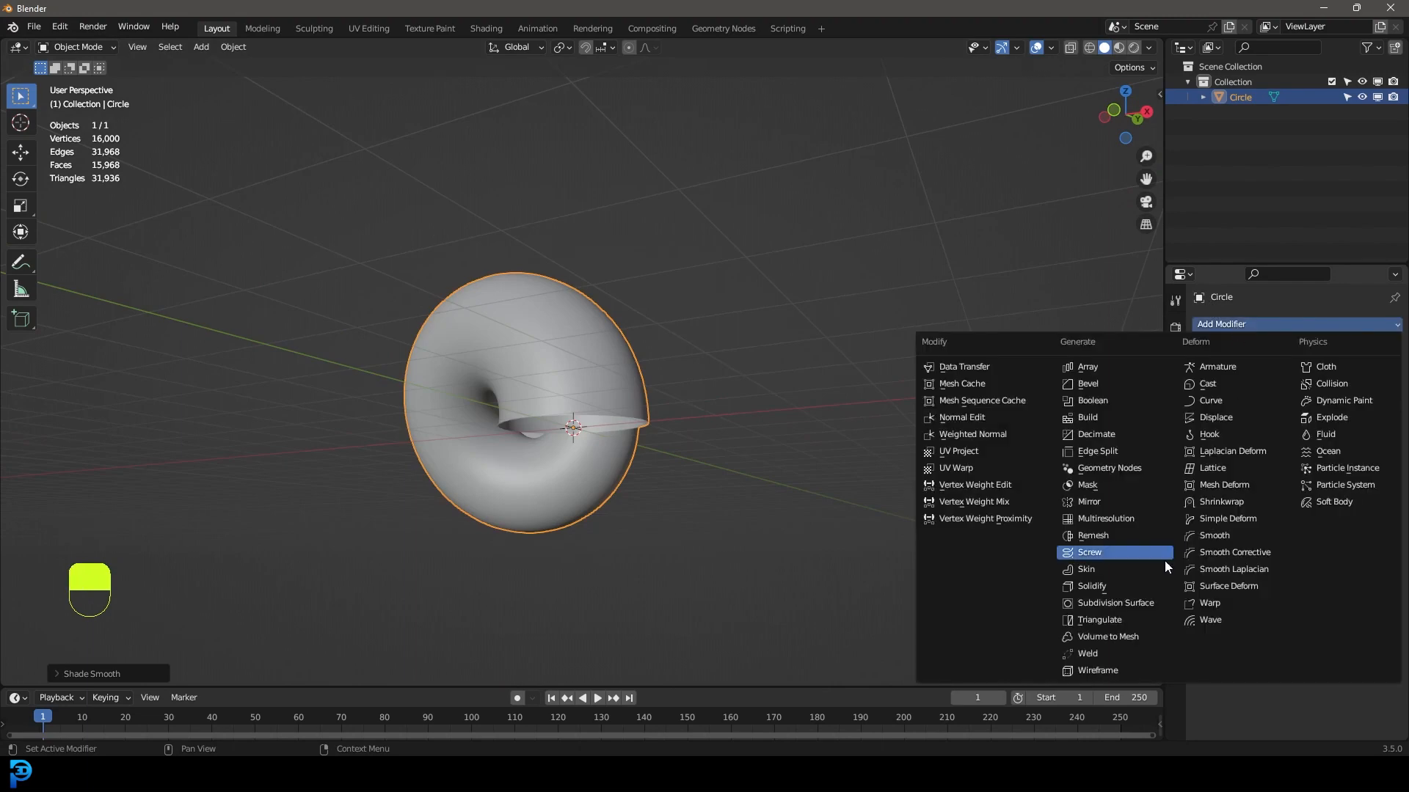
click(1120, 587)
middle_drag(912, 449, 770, 243)
shift+drag(1328, 391, 1367, 391)
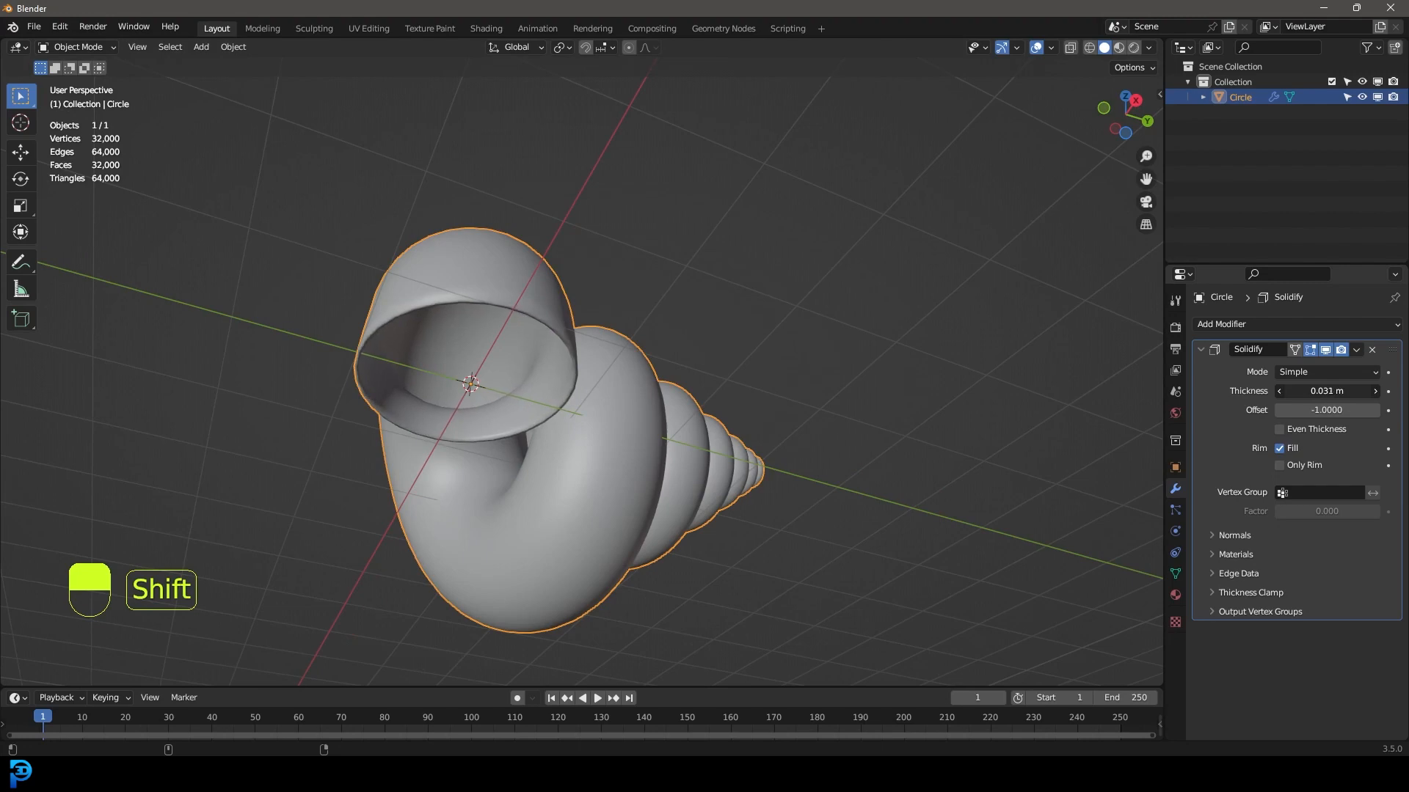
click(1201, 350)
Step: Add a loop cut around the shell's mouth and slide it close to the rim to sharpen that edge
middle_drag(917, 353, 737, 367)
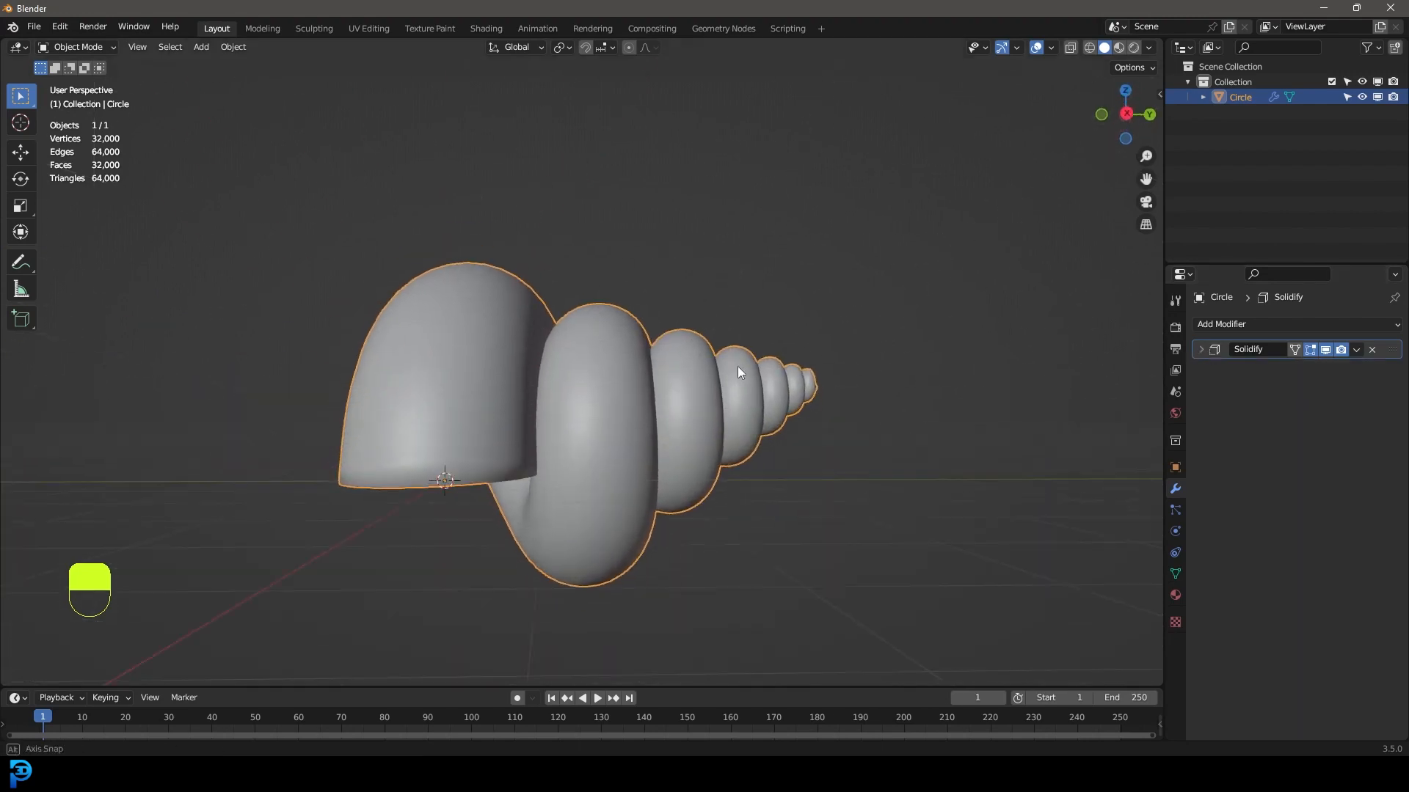
scroll(527, 395, up, 5)
key(Tab)
scroll(475, 393, up, 2)
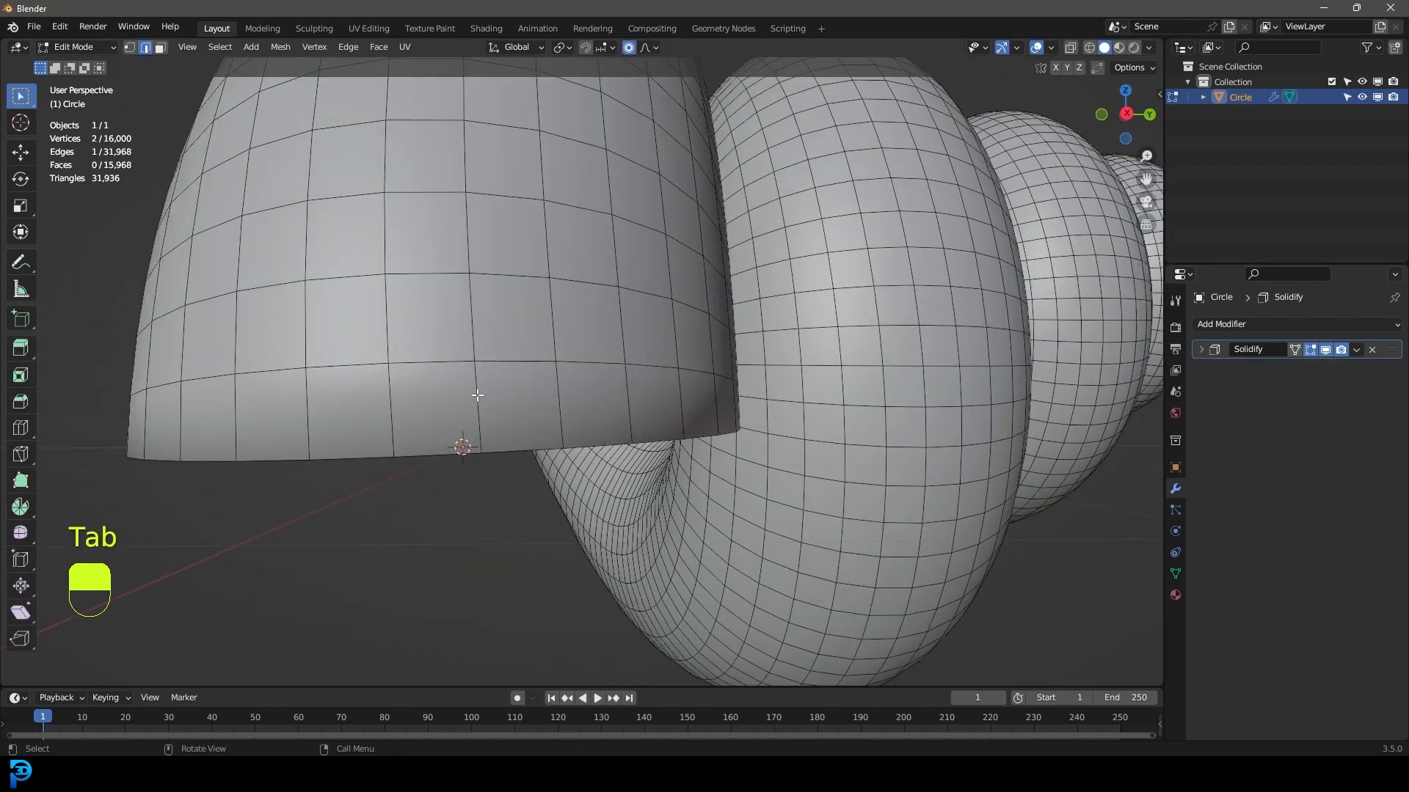
key(ctrl+r)
click(476, 392)
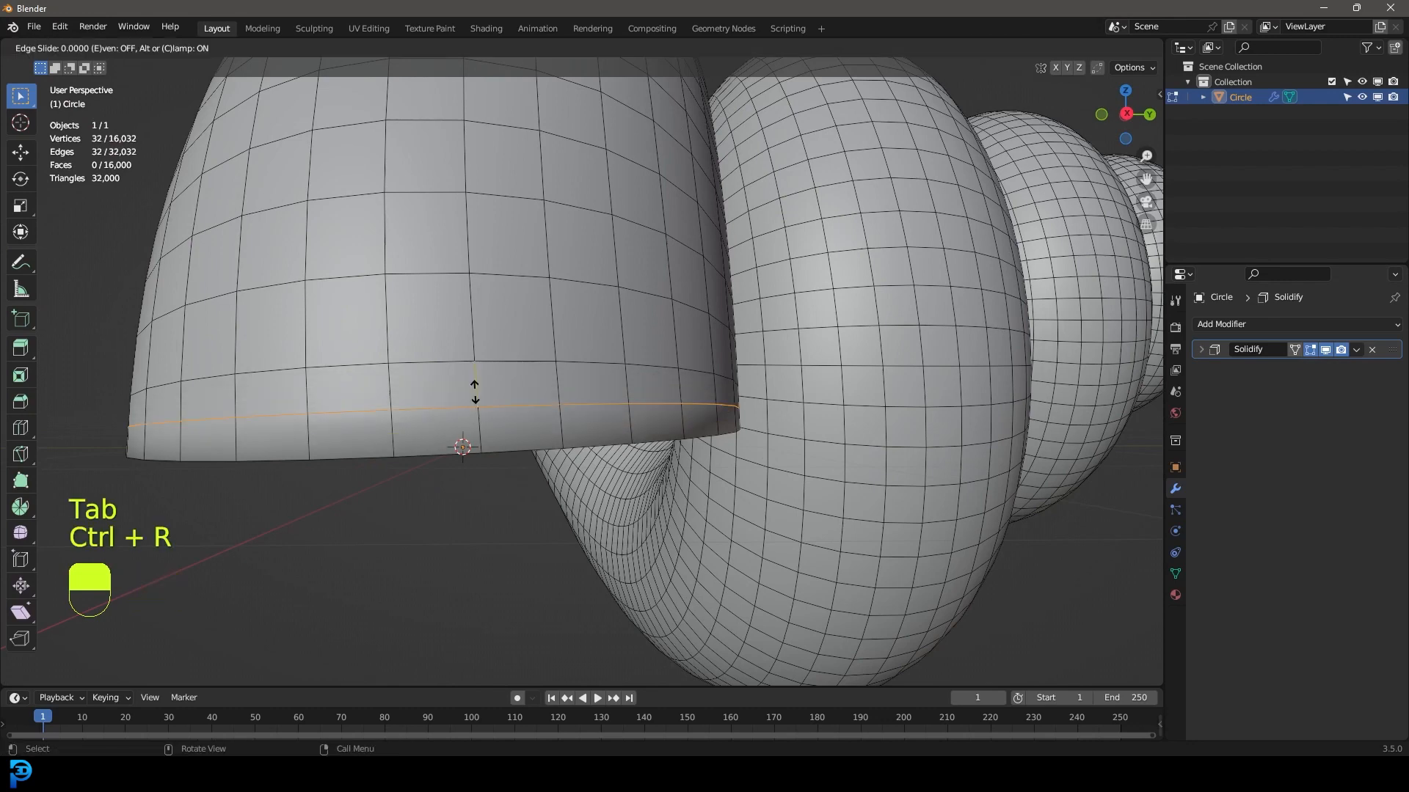
click(484, 433)
key(Tab)
Step: Increase the Solidify thickness slightly and add a Subdivision Surface modifier to the shell
scroll(514, 433, down, 5)
middle_drag(557, 440, 582, 361)
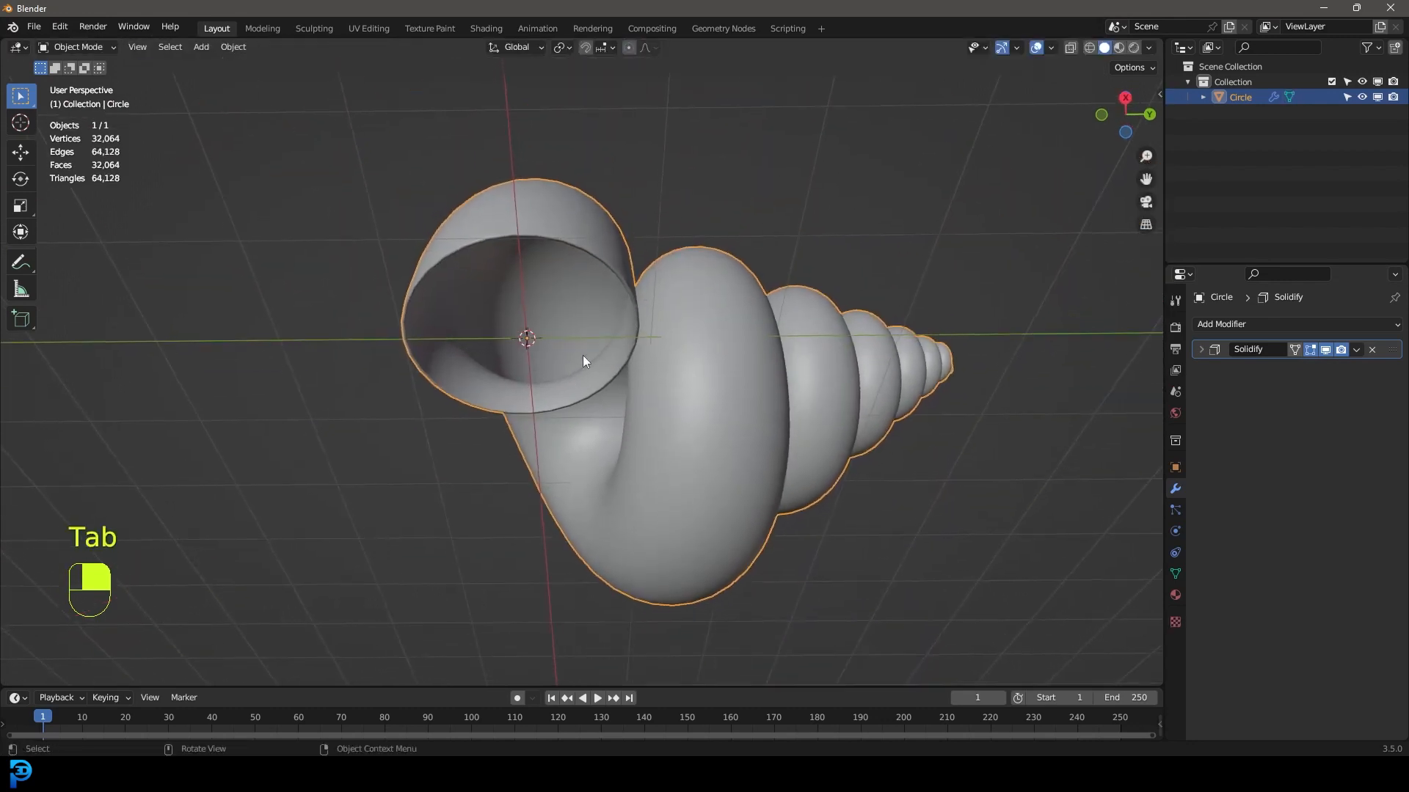
click(1201, 349)
shift+drag(1327, 391, 1346, 391)
click(1200, 349)
click(1217, 324)
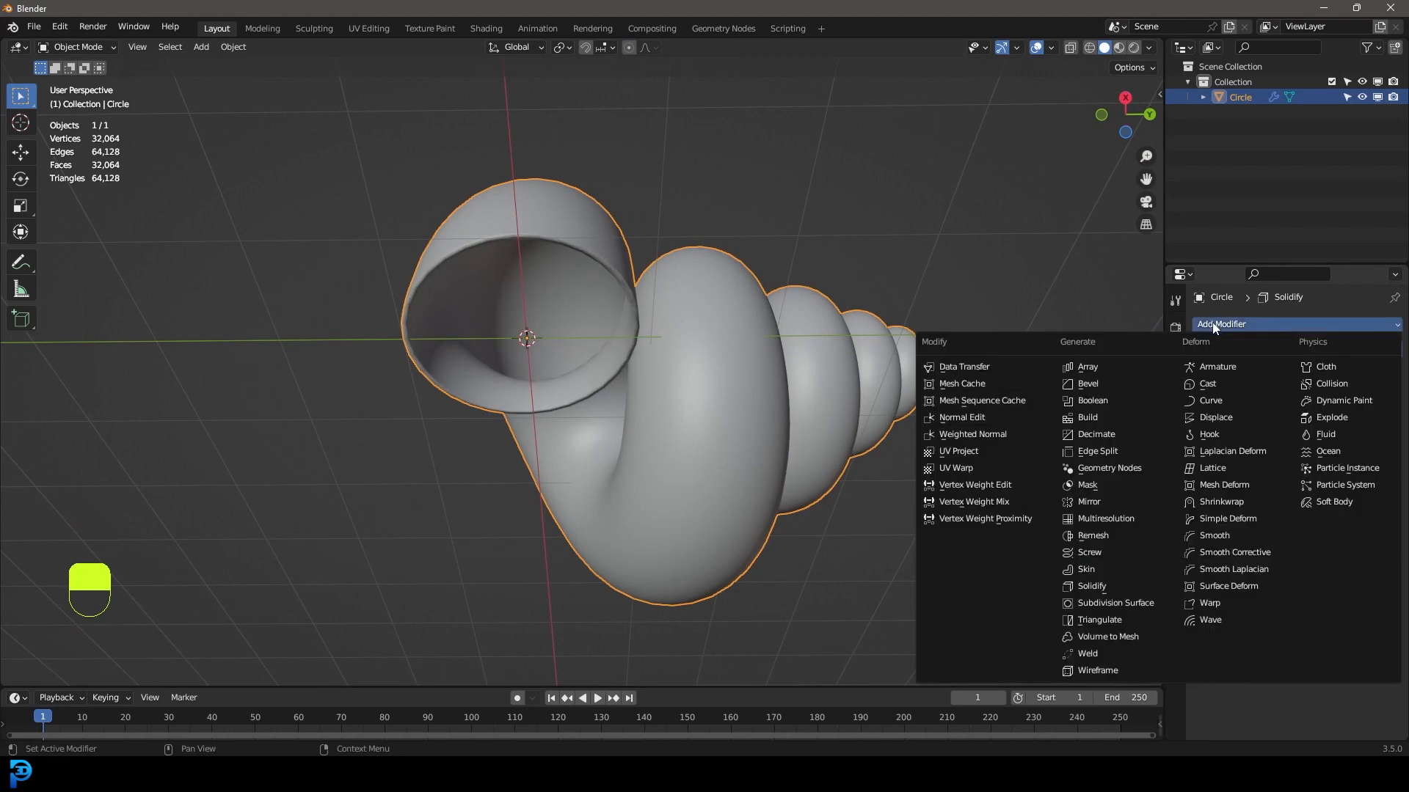
click(1136, 604)
Step: Rotate the shell freely with trackball rotation in the front view until it lies sideways with its whorls in profile
scroll(768, 377, down, 3)
middle_drag(768, 377, 689, 469)
key(g)
key(Tab)
key(alt+a)
key(KP_1)
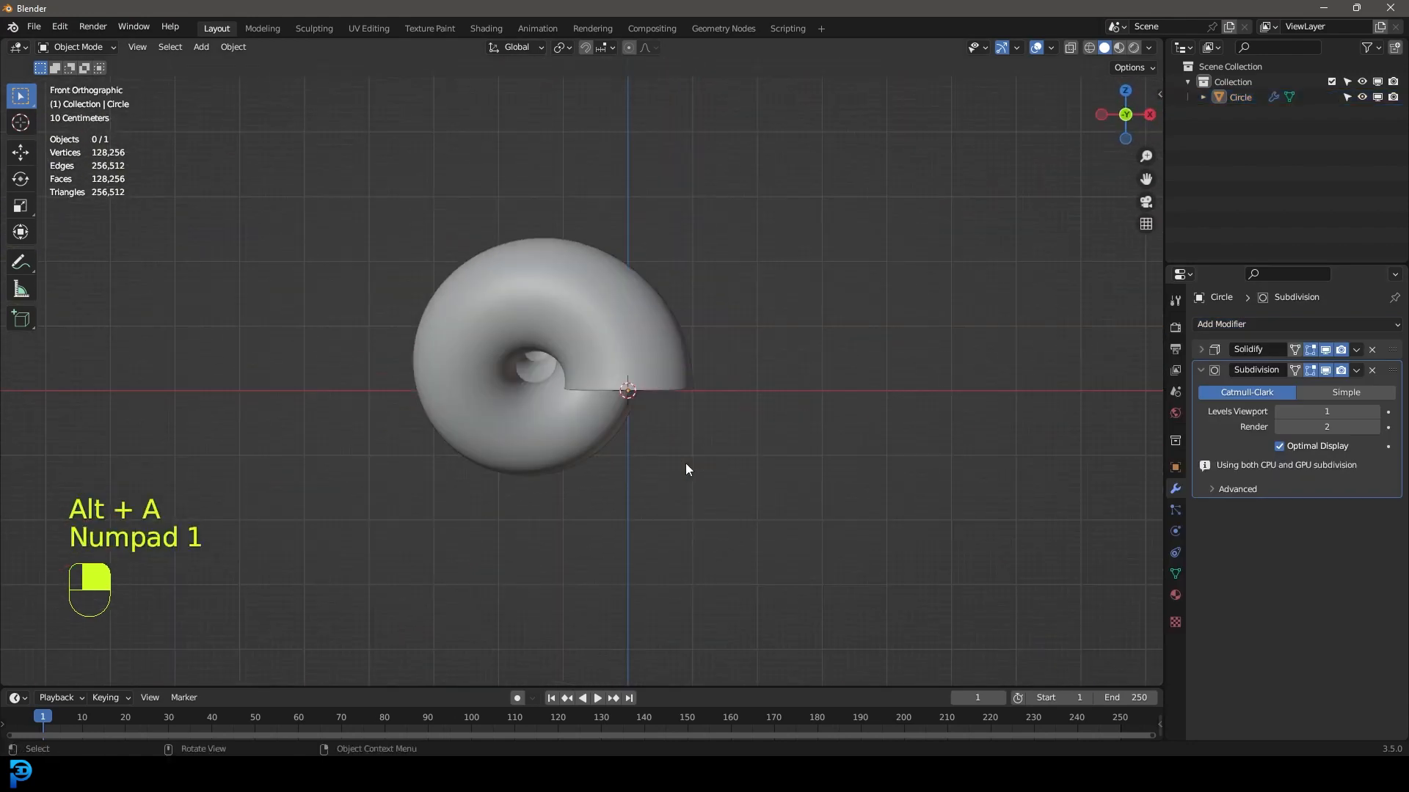
scroll(640, 416, up, 3)
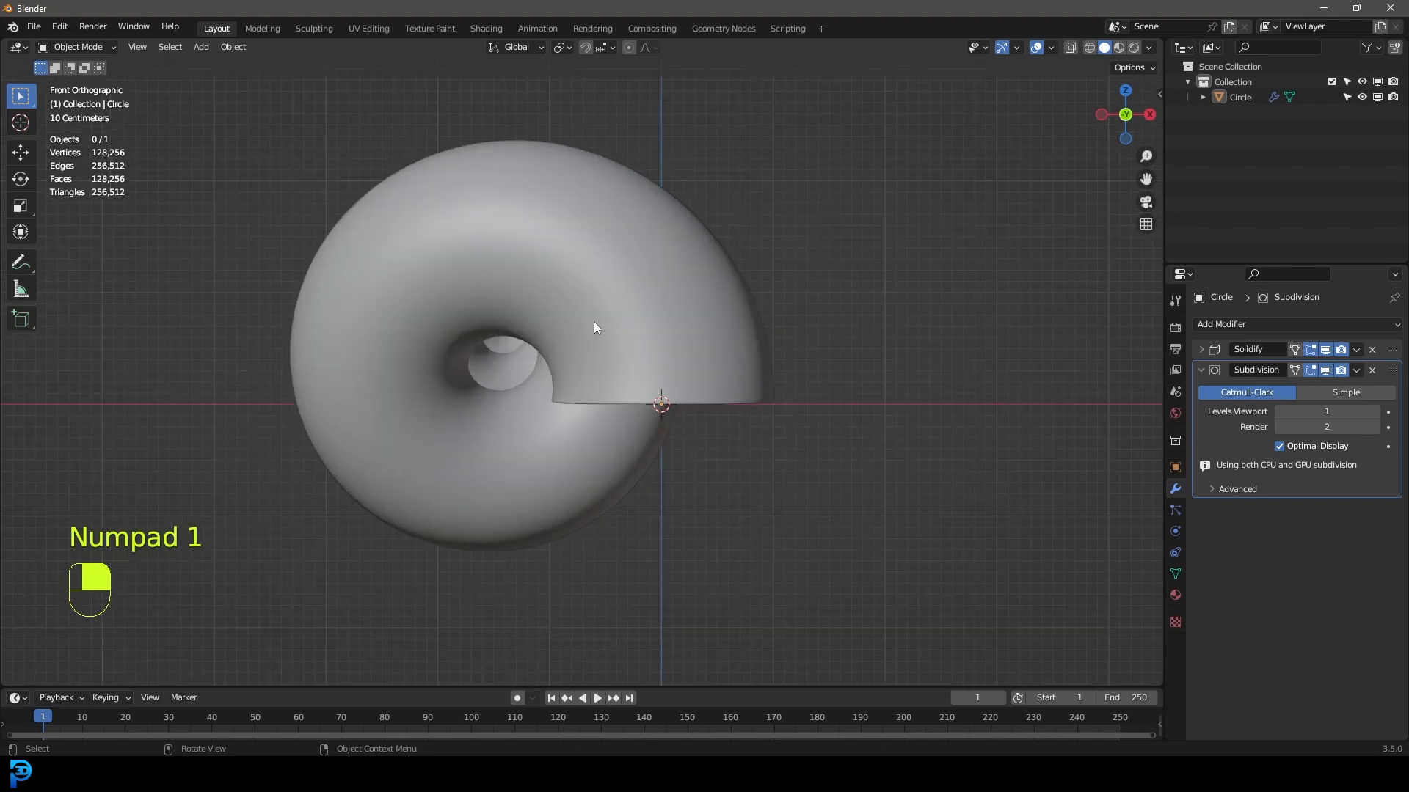
shift+middle_drag(595, 327, 645, 368)
click(702, 333)
scroll(755, 367, down, 1)
key(r)
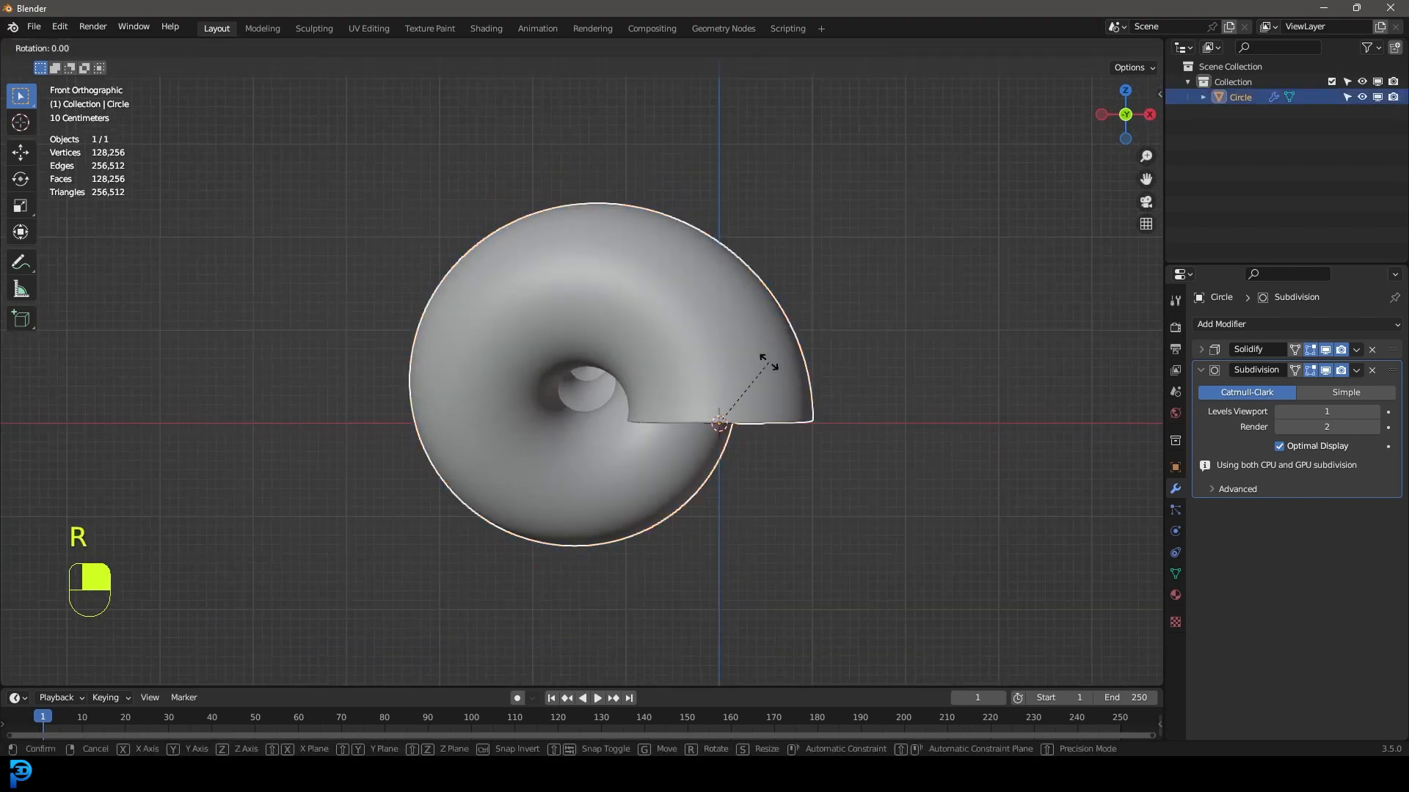
key(r)
click(663, 386)
Step: Move the shell toward the world origin in the front view and rotate it about the global Y axis
key(g)
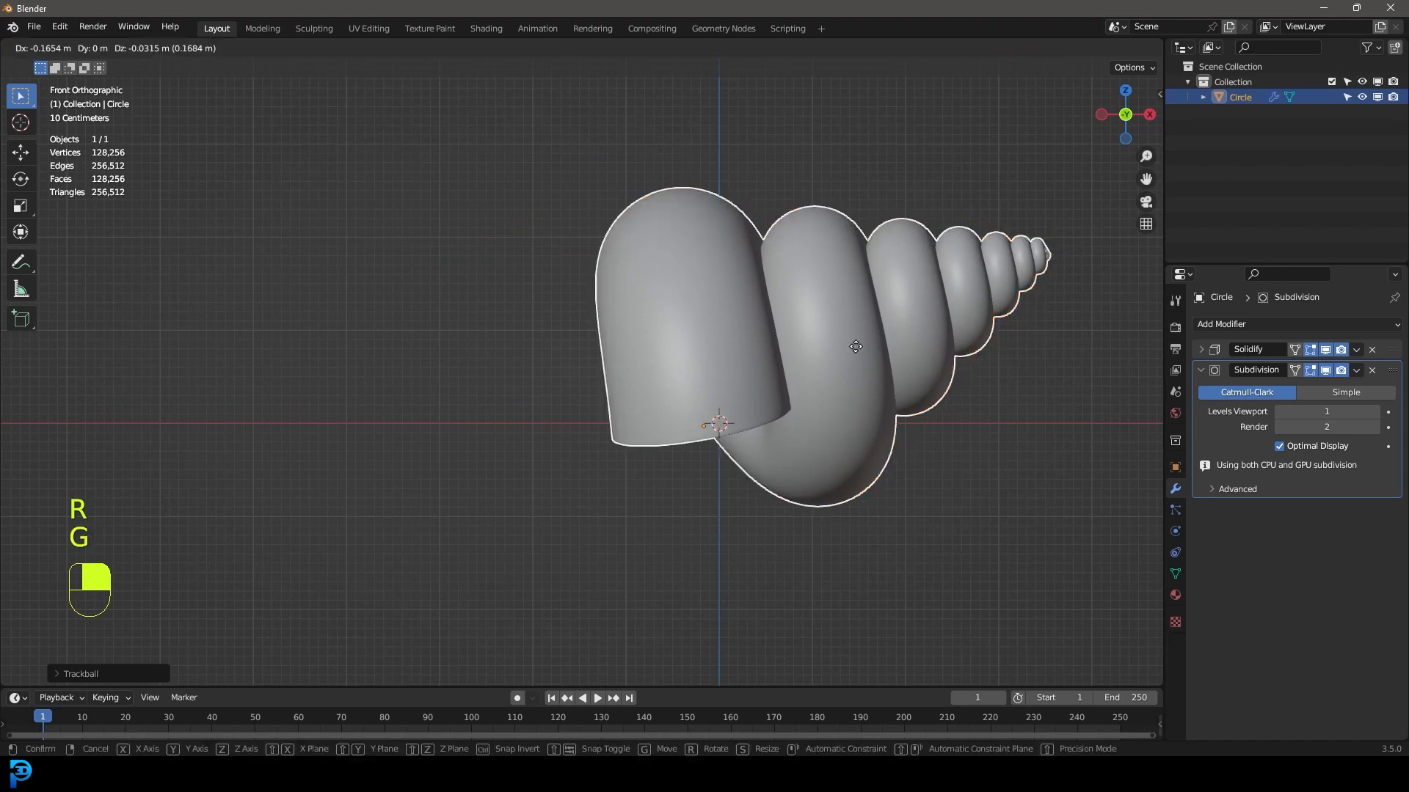
click(757, 421)
key(r)
key(y)
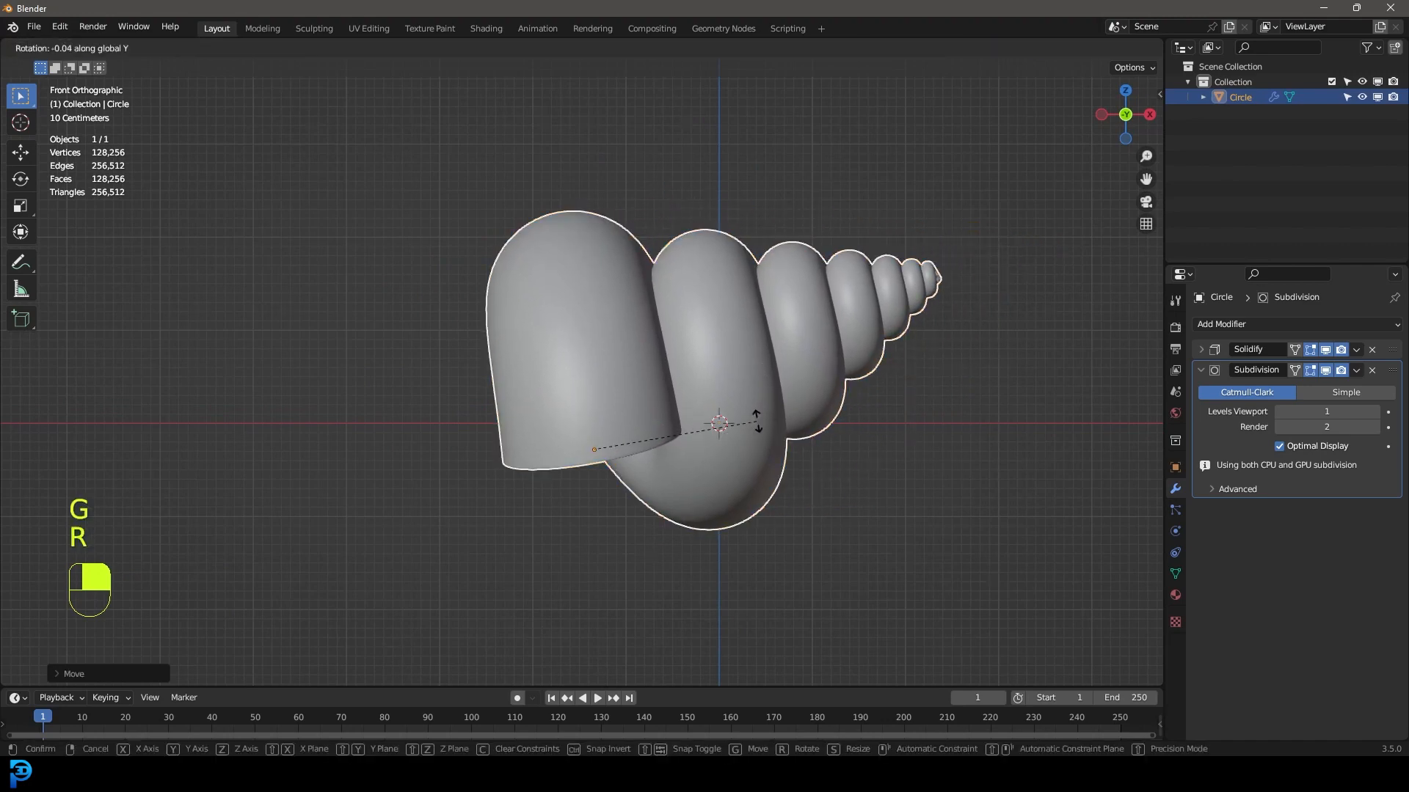
click(704, 273)
Step: Recentre the shell and refine its tilt with trackball rotation so the mouth opening faces the front view
key(g)
click(750, 395)
key(r)
key(r)
click(740, 426)
key(g)
click(738, 416)
Step: Add a camera to the scene at the world origin
scroll(686, 363, down, 3)
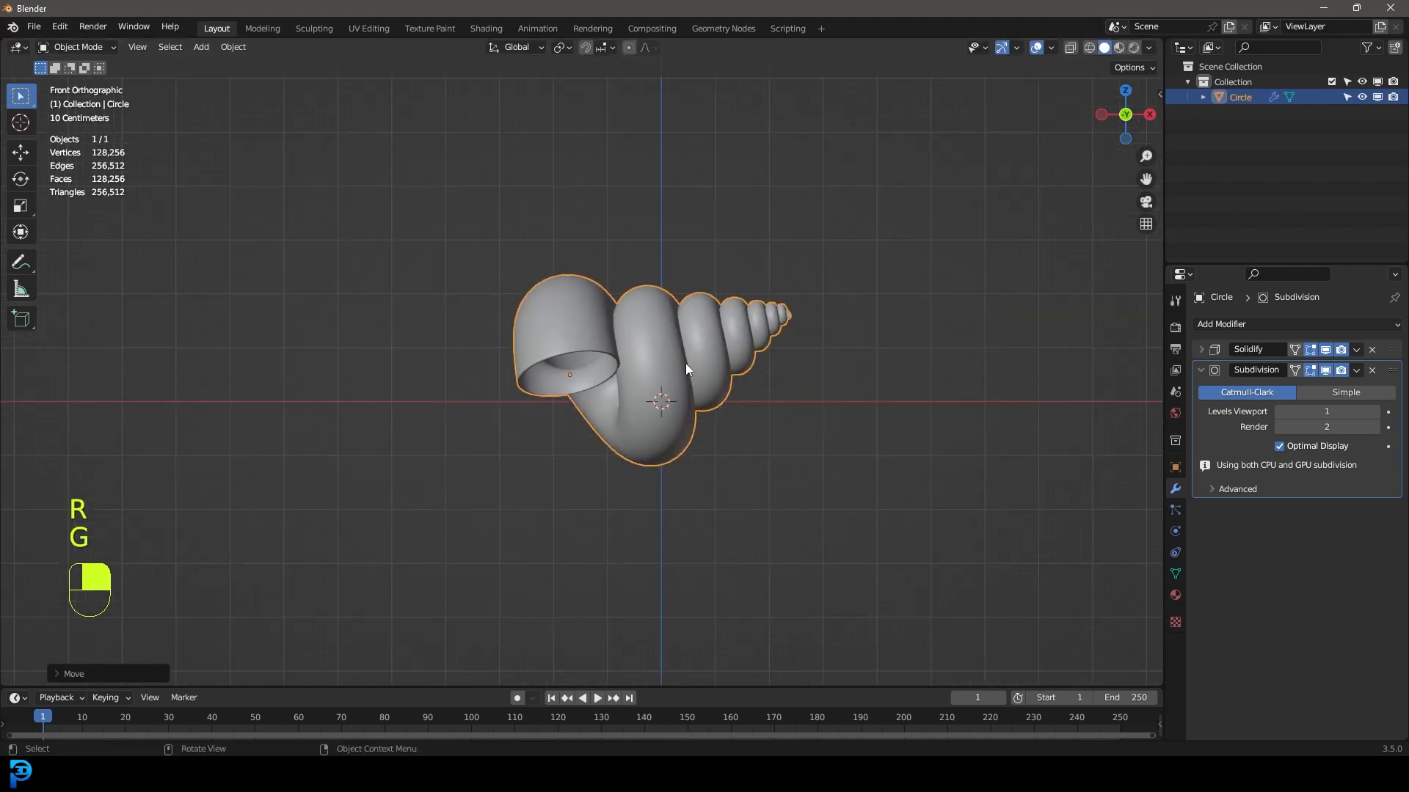
key(shift+a)
click(636, 434)
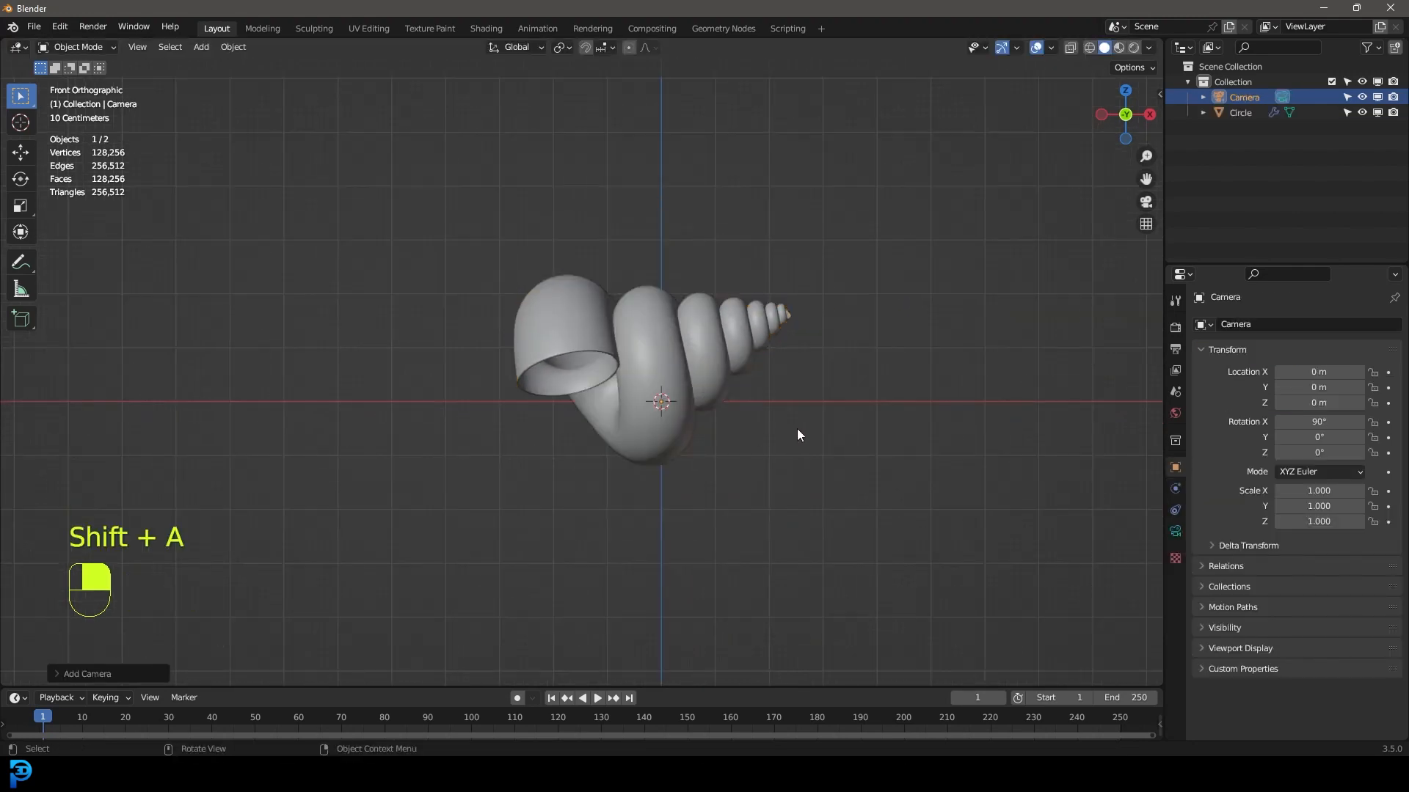
Step: Move the camera back about 5.8 m along Y in the right view and look through it
key(KP_3)
key(g)
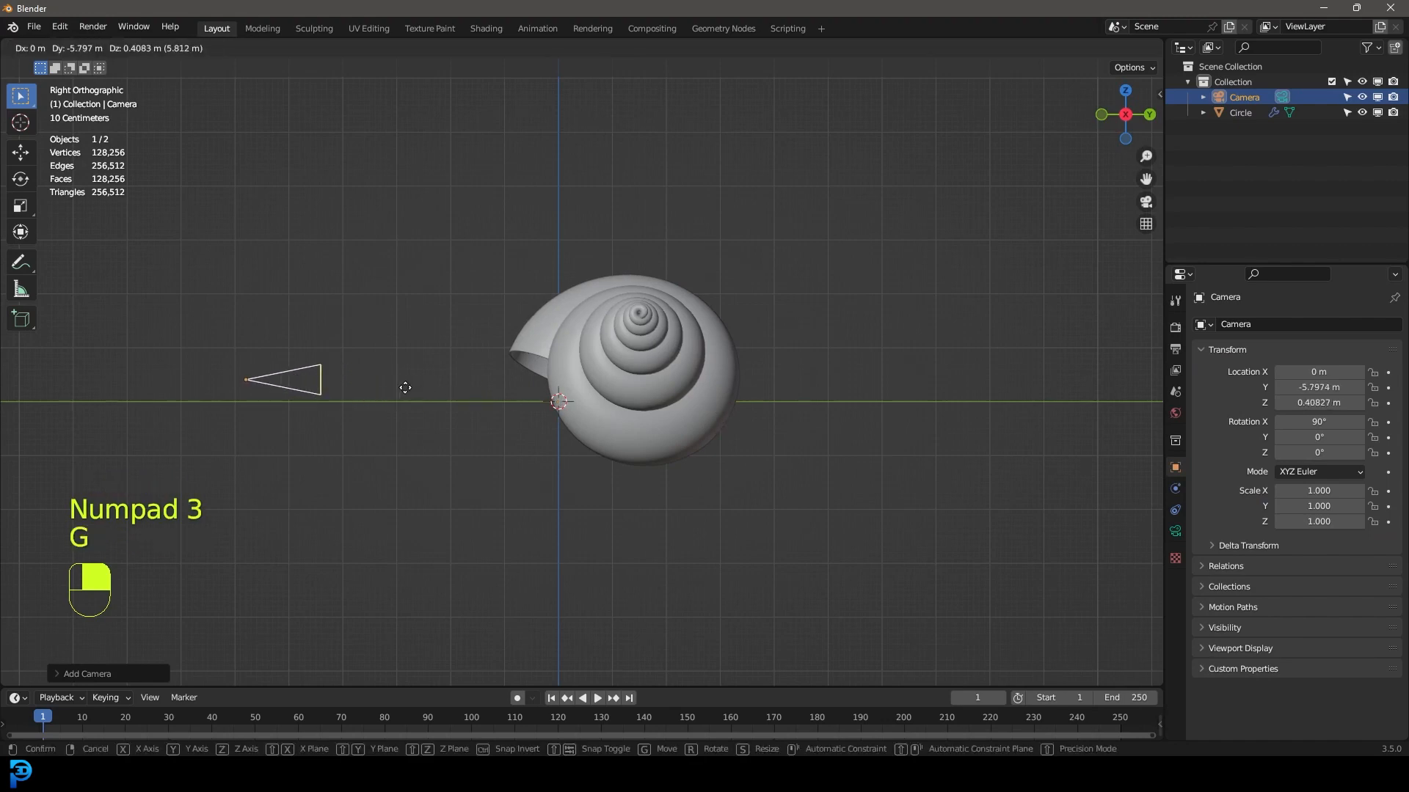
click(405, 386)
key(KP_0)
Step: Scale the shell down to less than half its size and centre it within the camera frame
click(624, 378)
scroll(631, 381, up, 1)
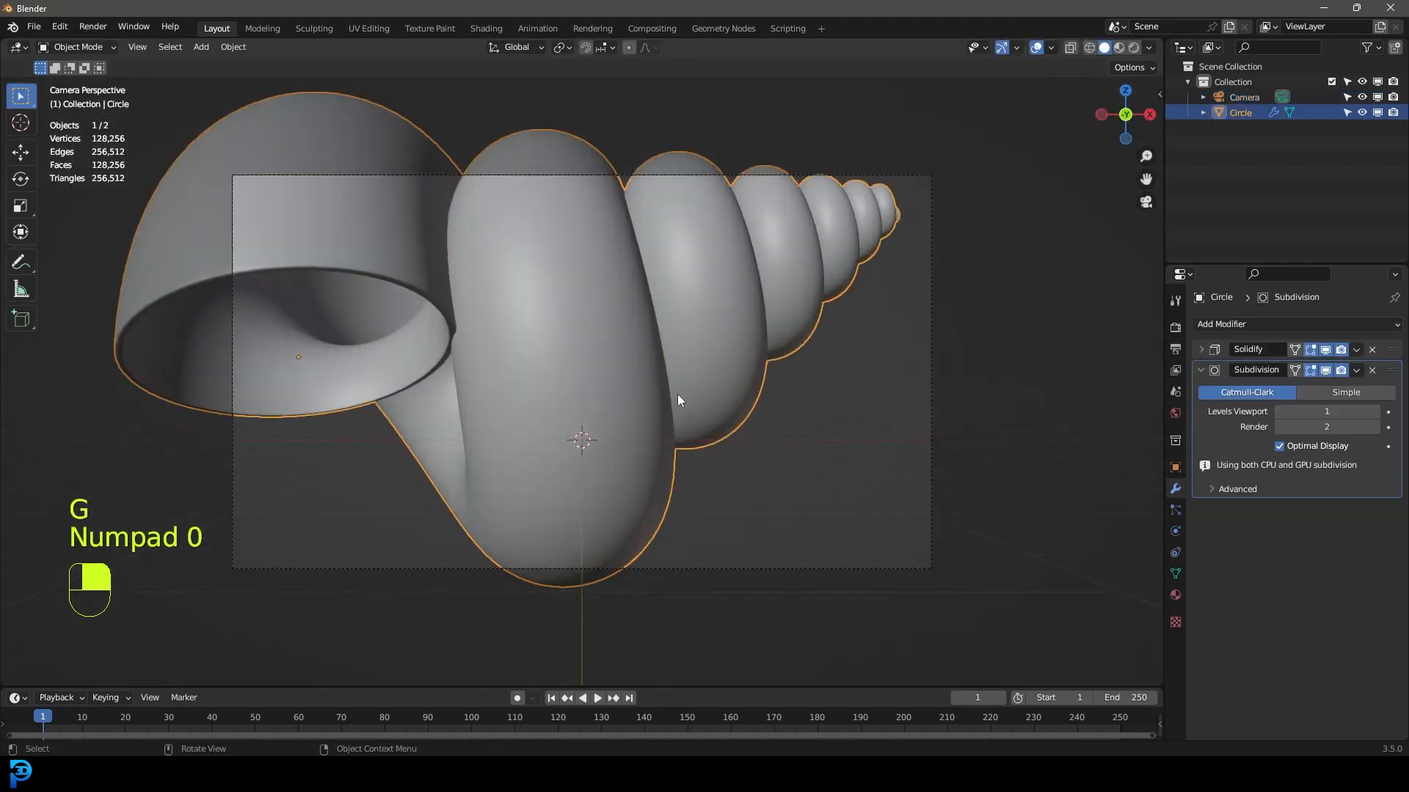
key(s)
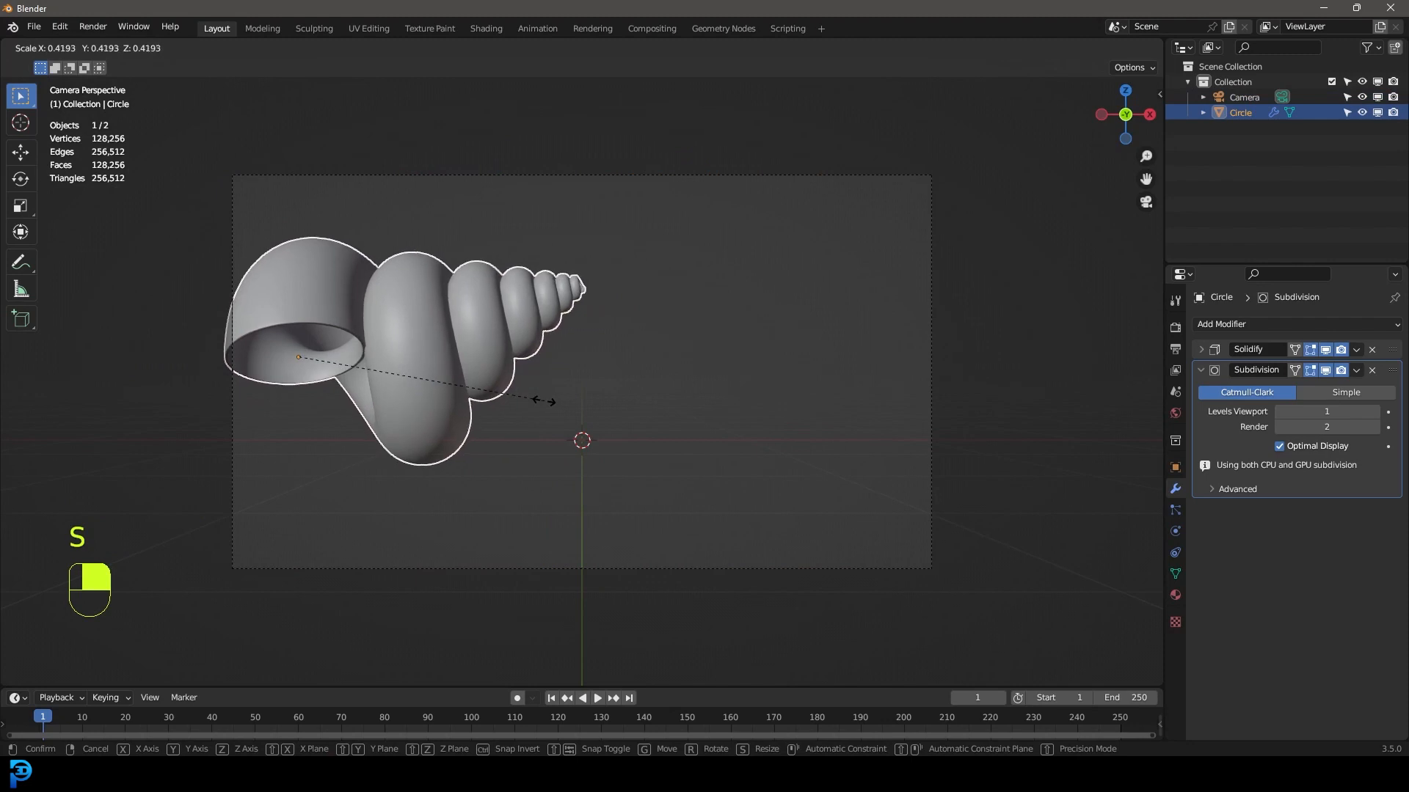
click(580, 410)
key(g)
click(738, 438)
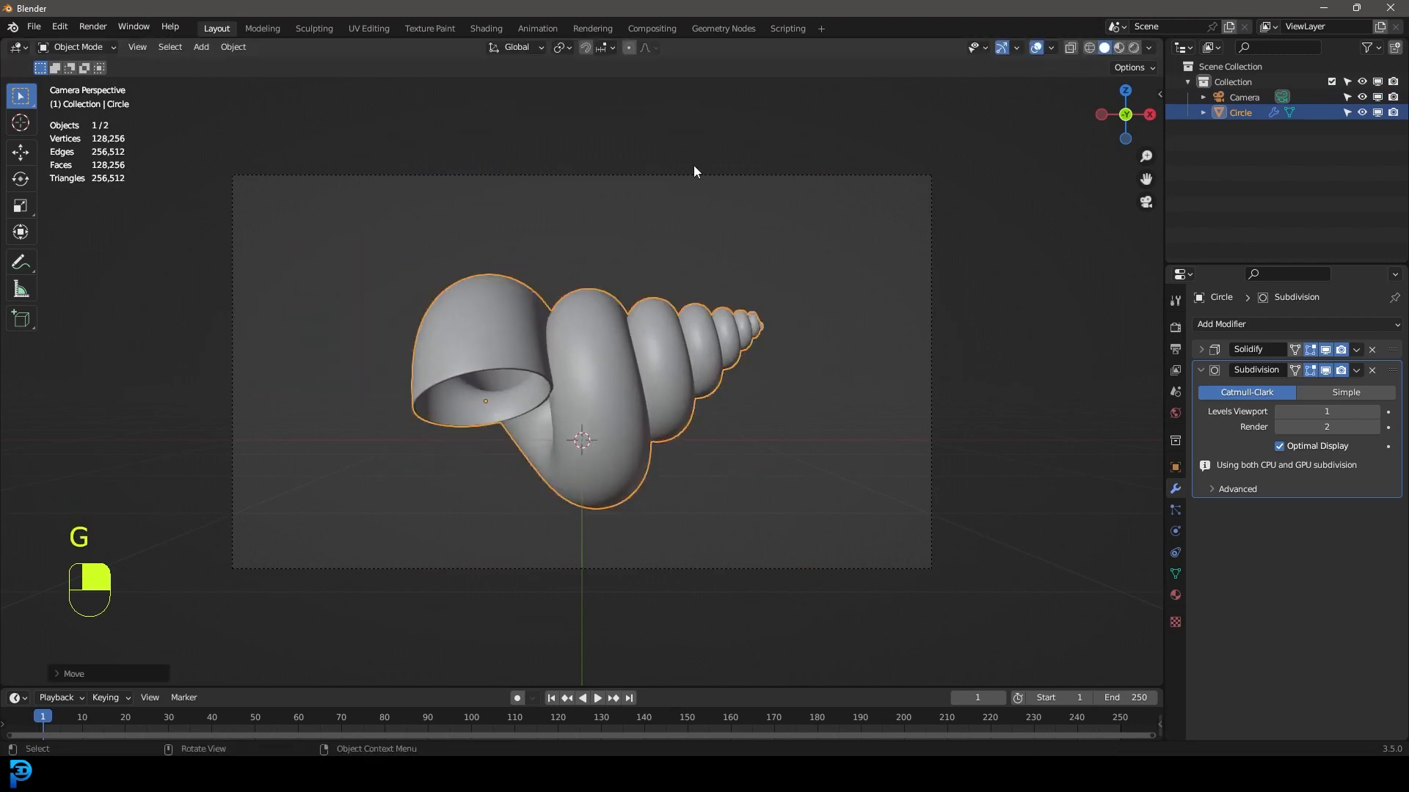
Step: Move the camera closer to the shell, to about -4.34 m on Y, and reframe it so the shell sits centred
click(694, 173)
key(g)
click(777, 345)
key(g)
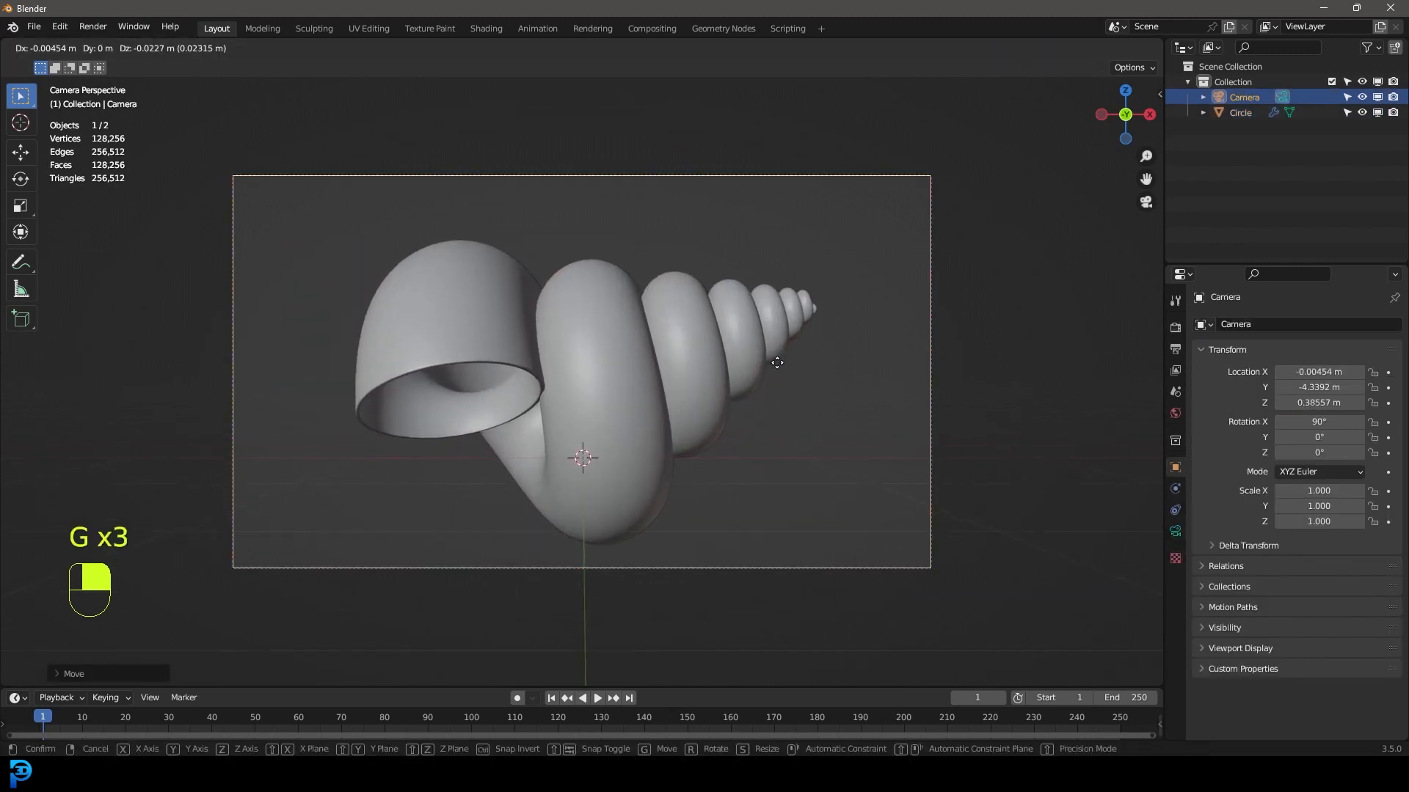
click(780, 369)
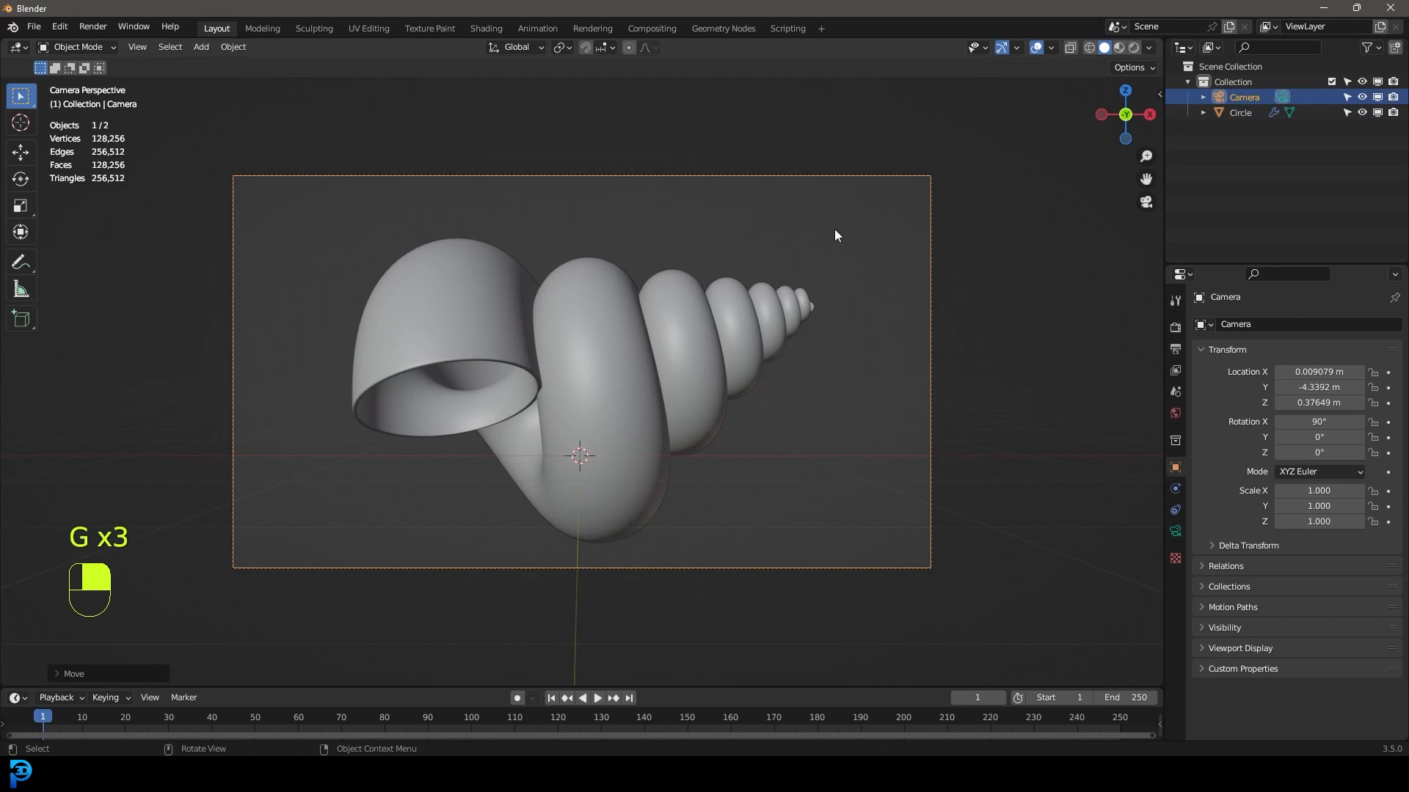
Step: Set the render engine to Cycles on GPU Compute with a maximum of 60 render samples
click(1181, 329)
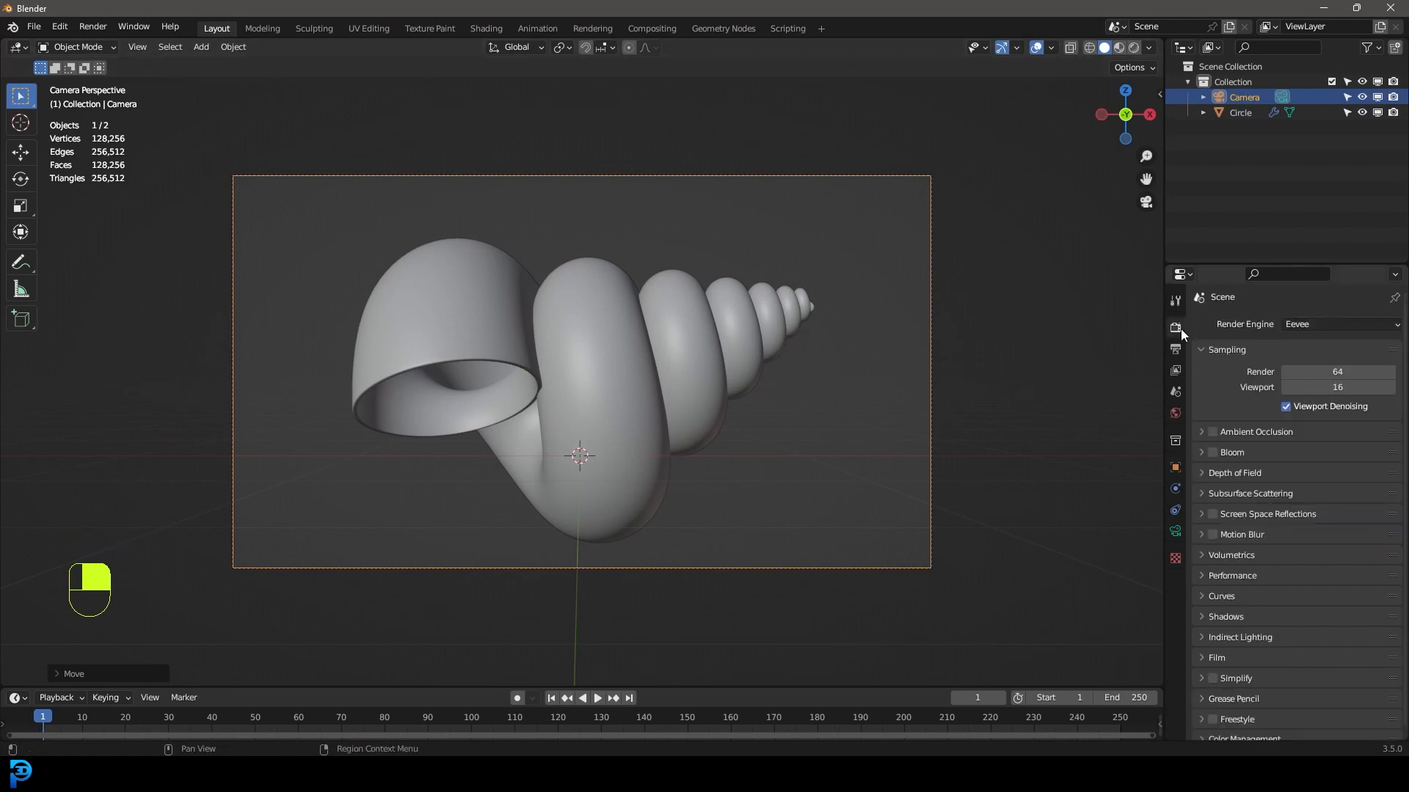
click(1317, 324)
click(1311, 375)
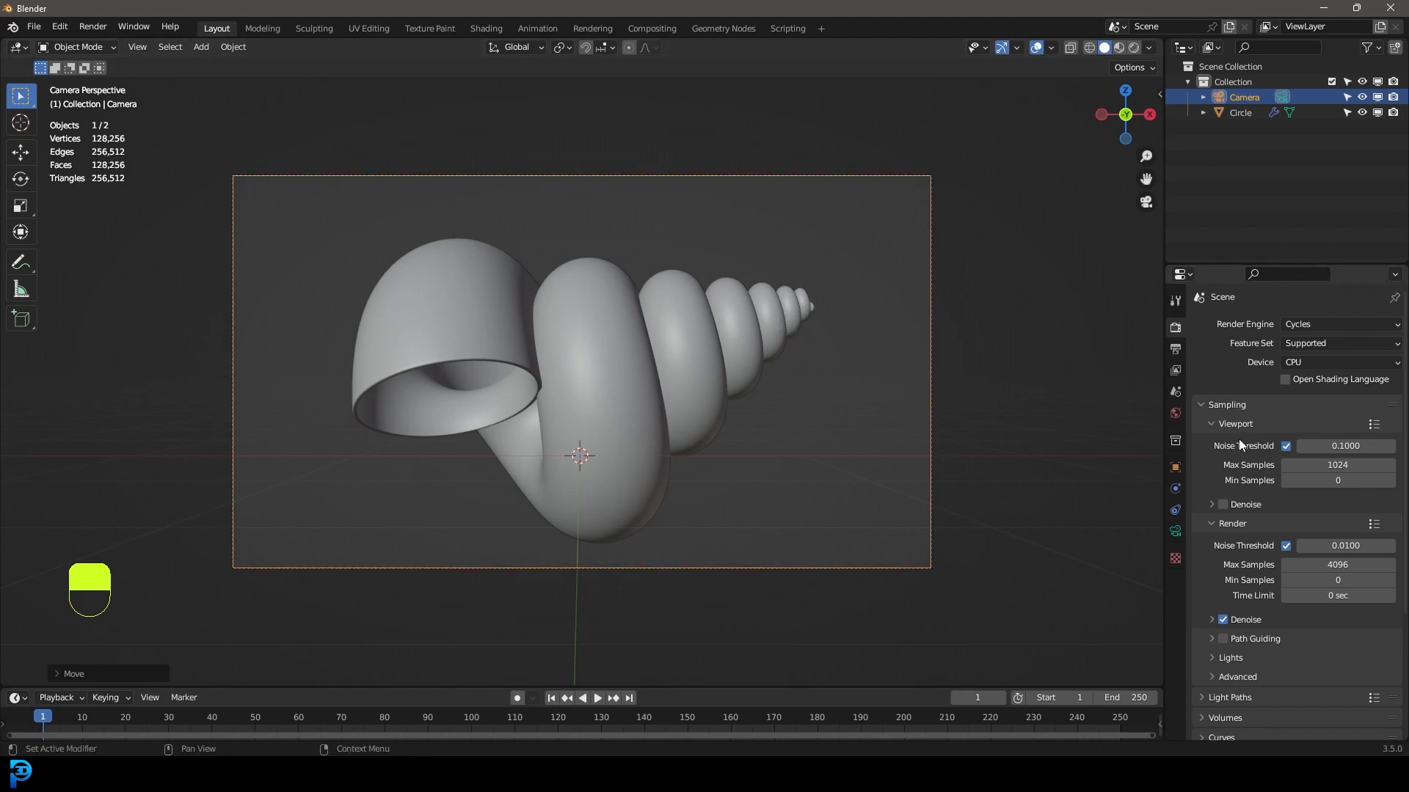
click(1302, 362)
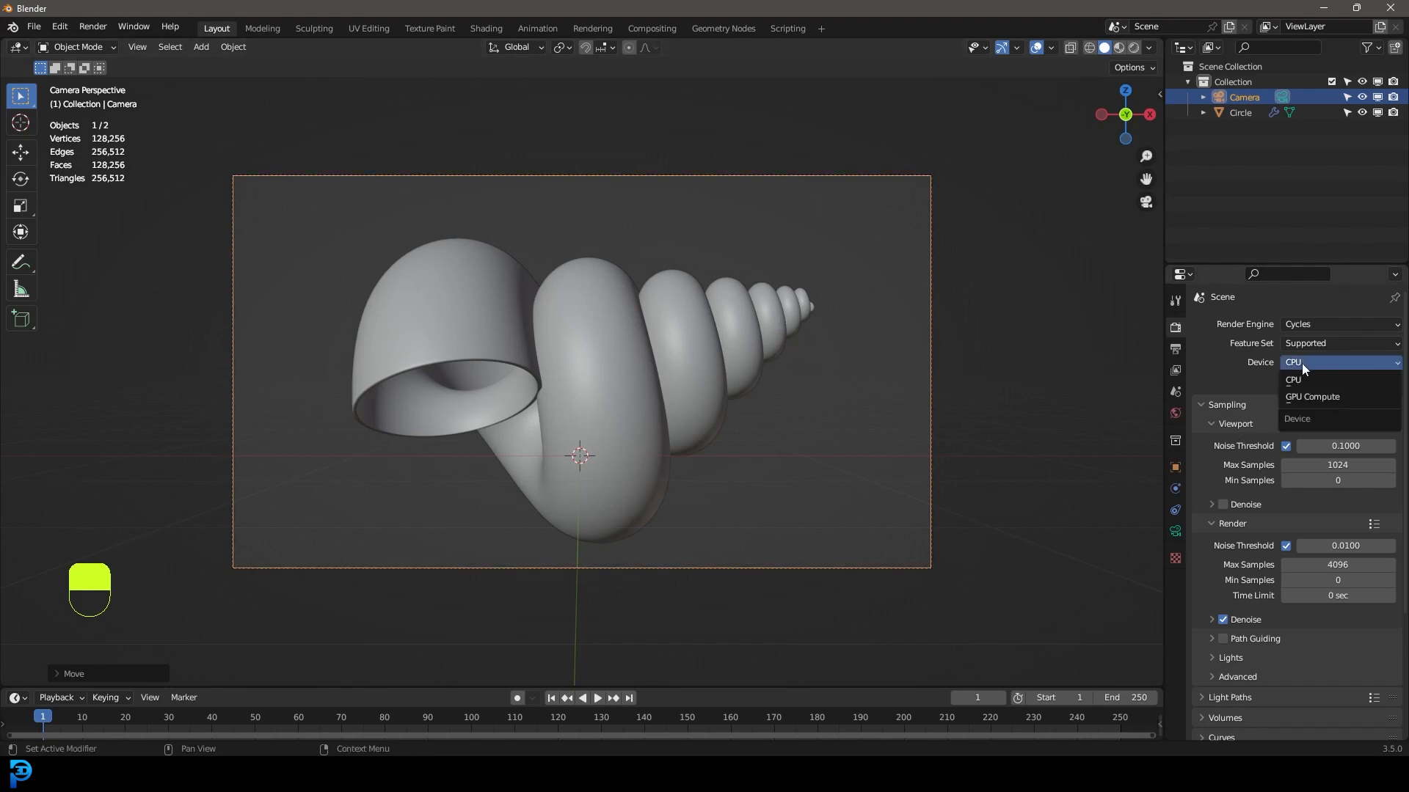
click(1311, 399)
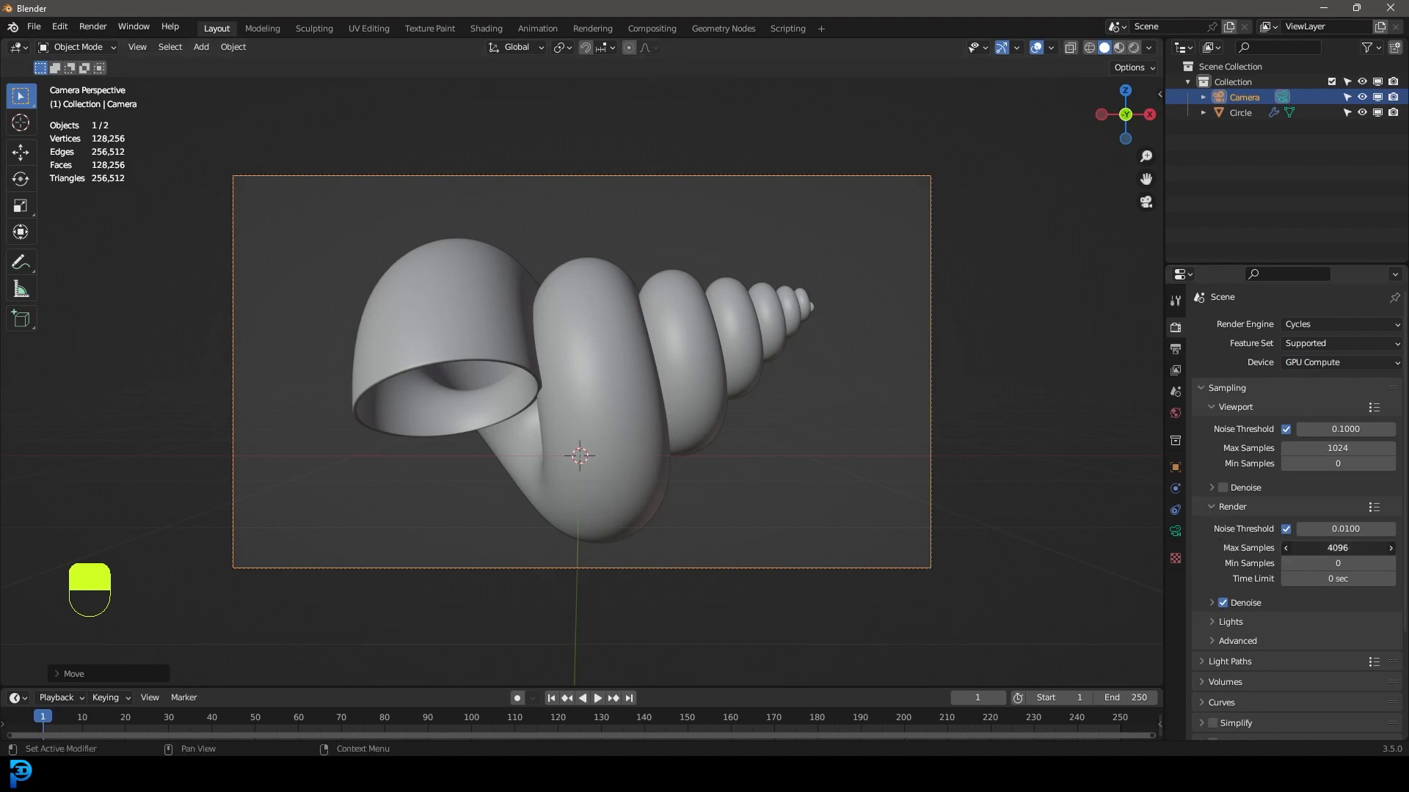
key(Return)
Step: Save the project to the Desktop as shell tut.blend
key(ctrl+s)
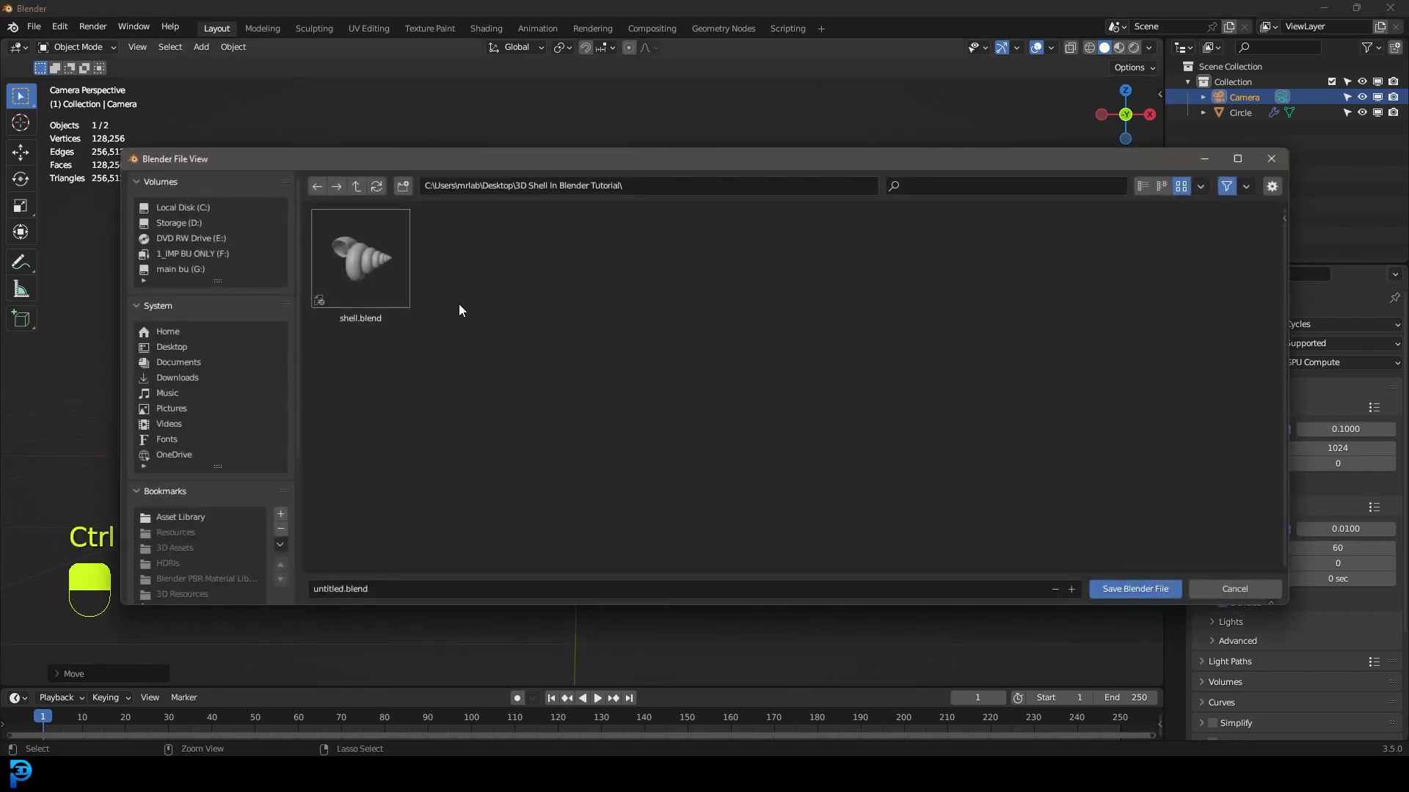
click(172, 347)
click(395, 592)
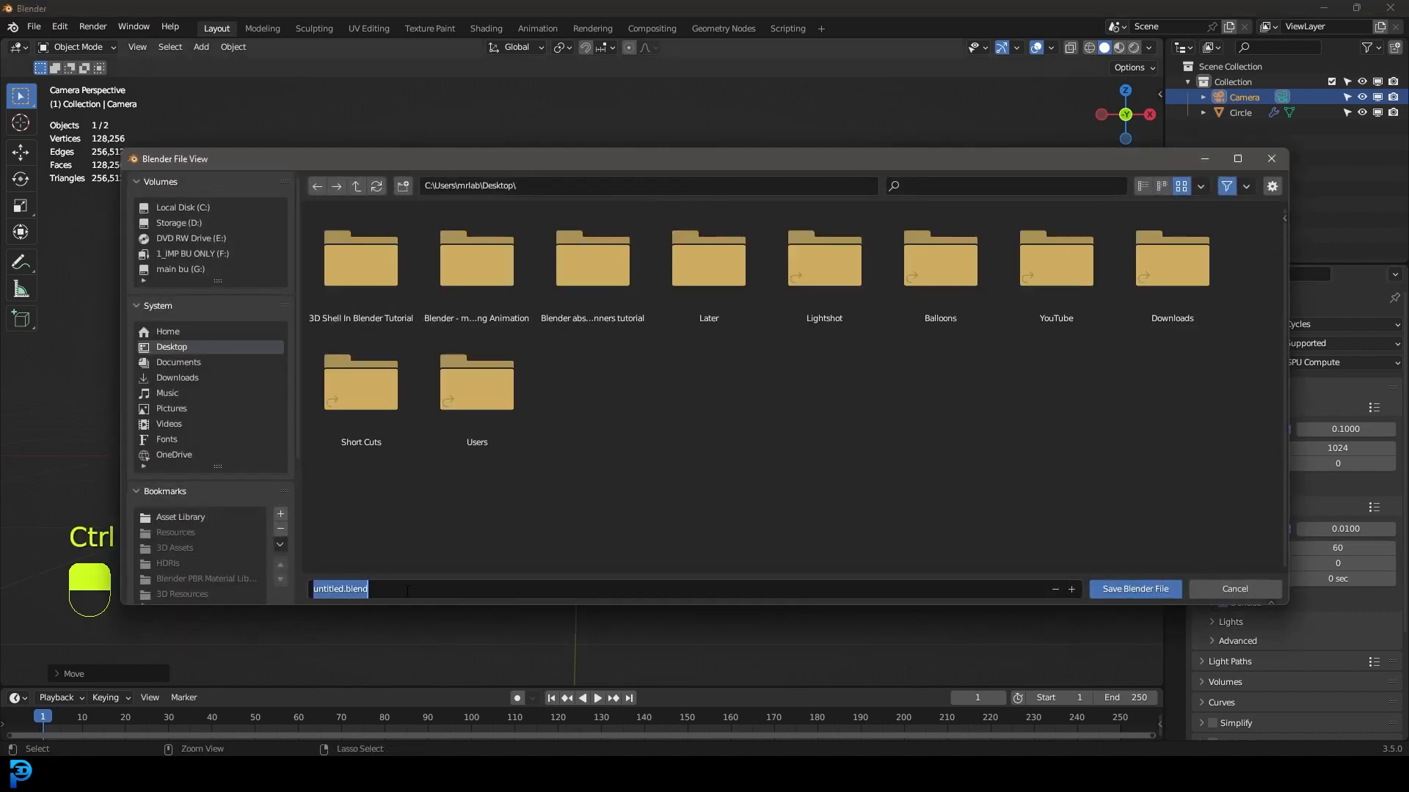
text(shell tut)
key(Return)
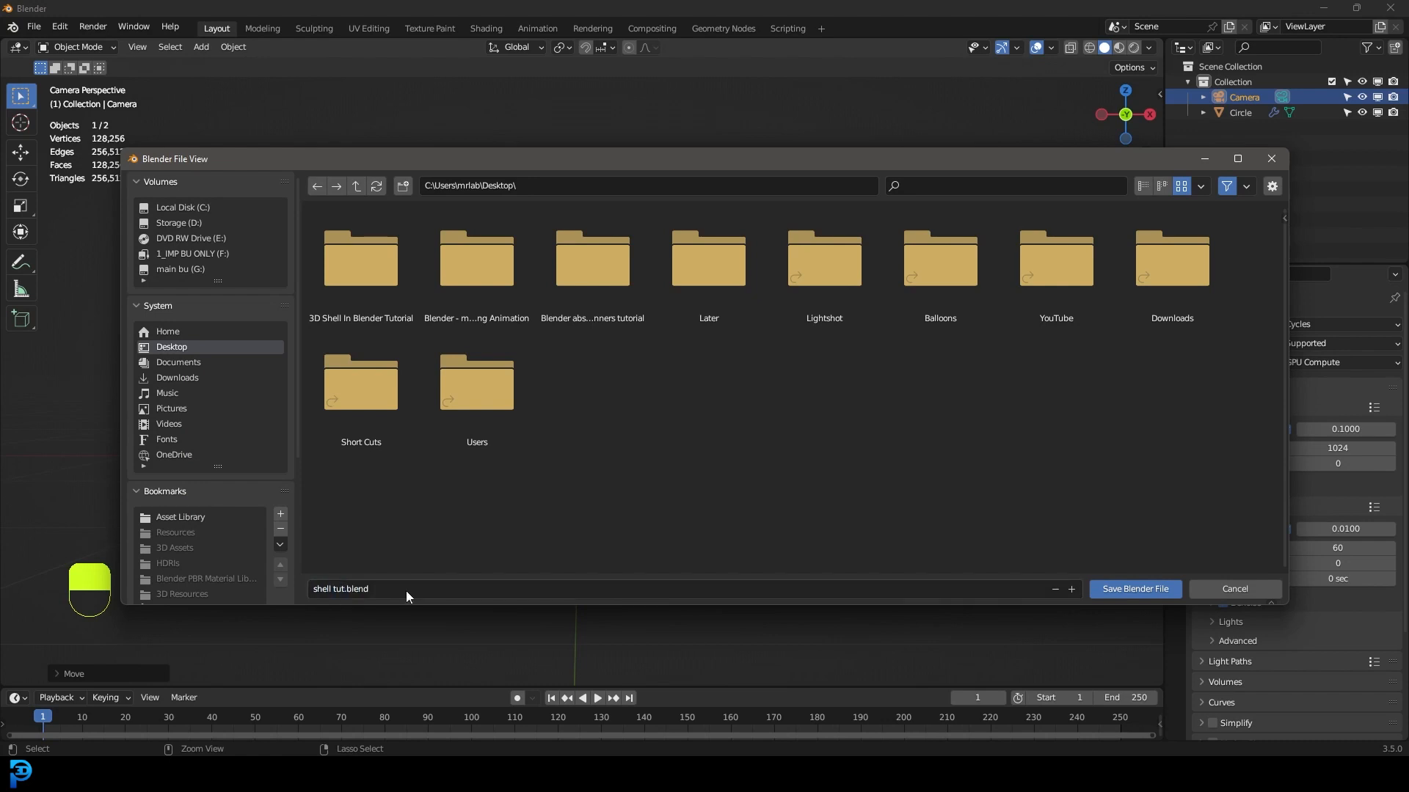
click(1117, 591)
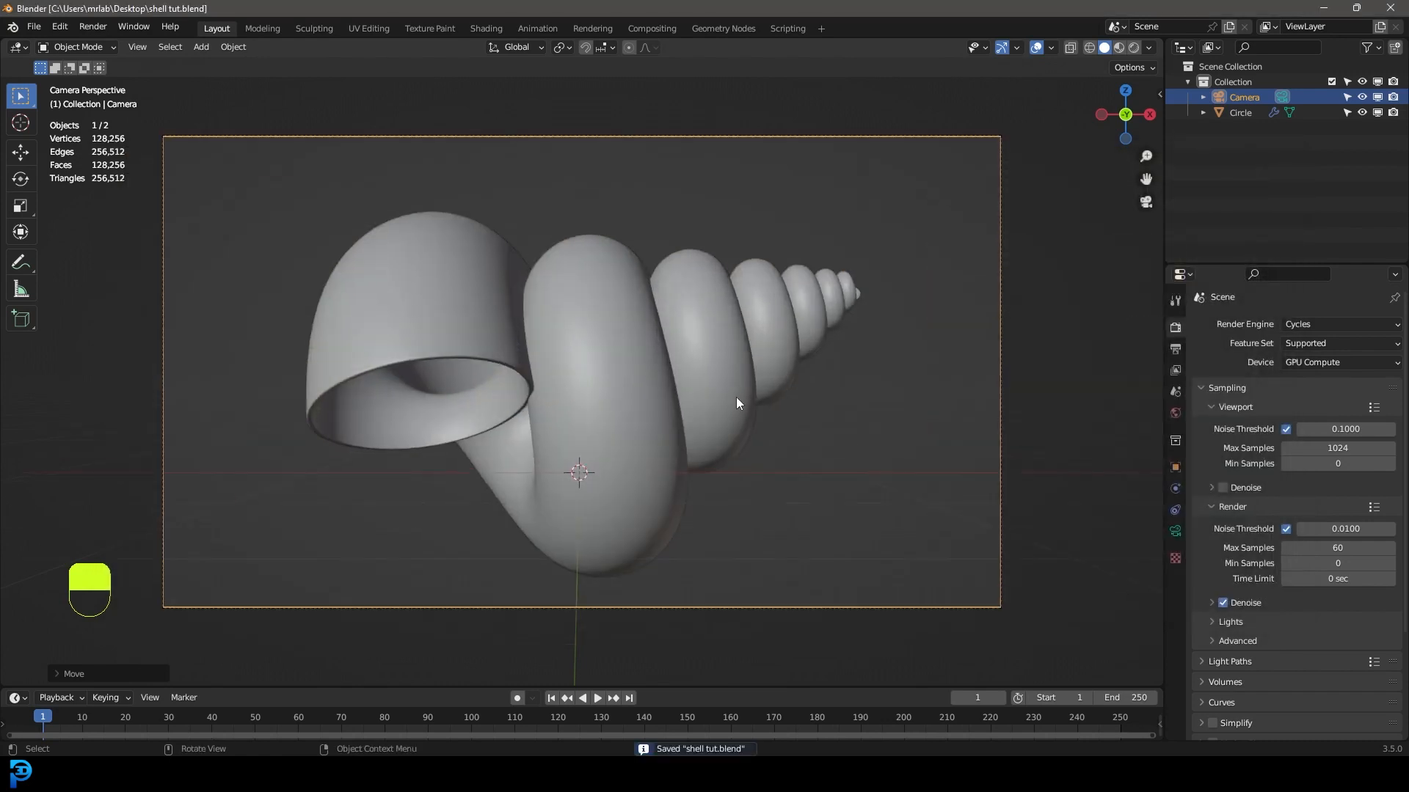
Step: Add an area light and move it straight up above the shell, outside the camera frame
key(shift+a)
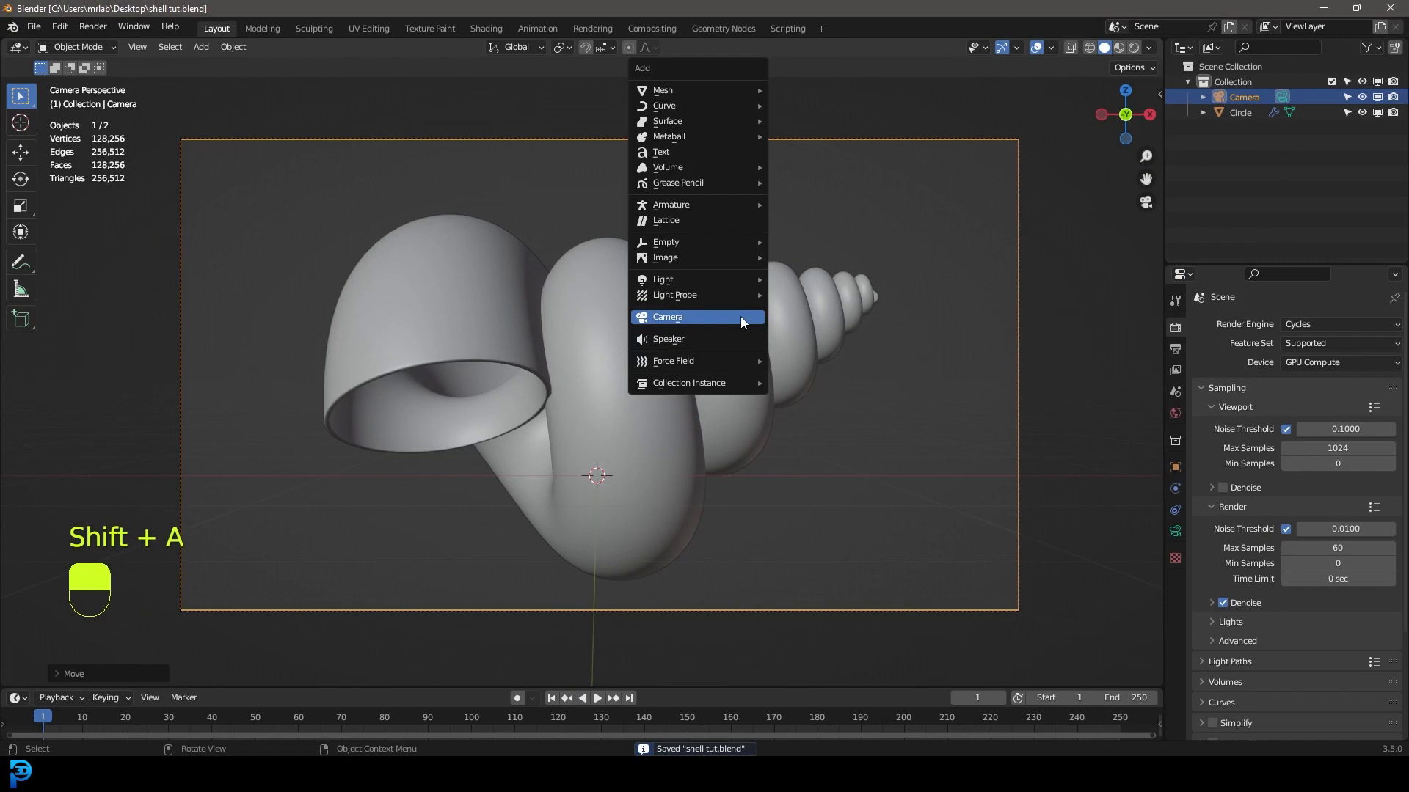
mouse_move(711, 285)
click(807, 329)
scroll(790, 390, down, 3)
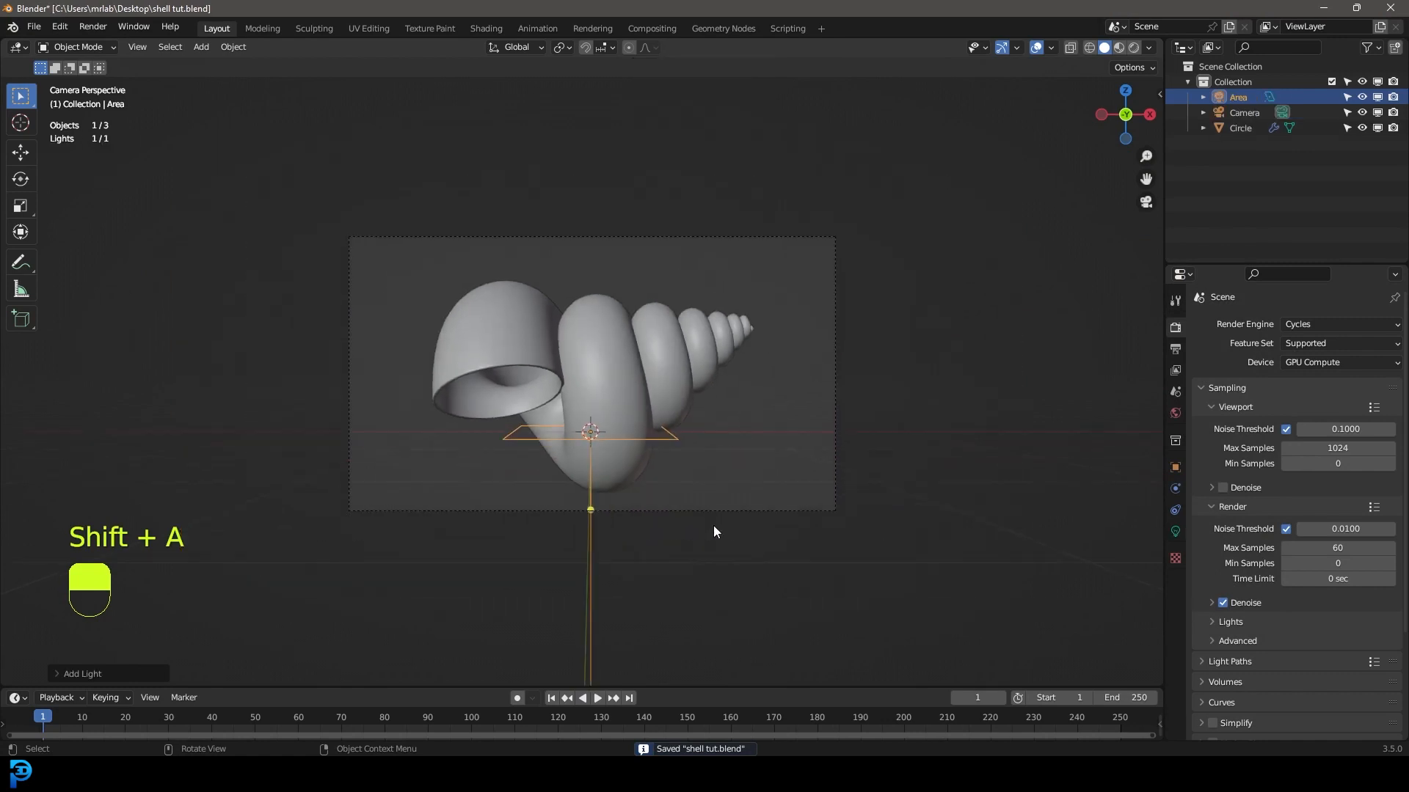
key(g)
click(734, 264)
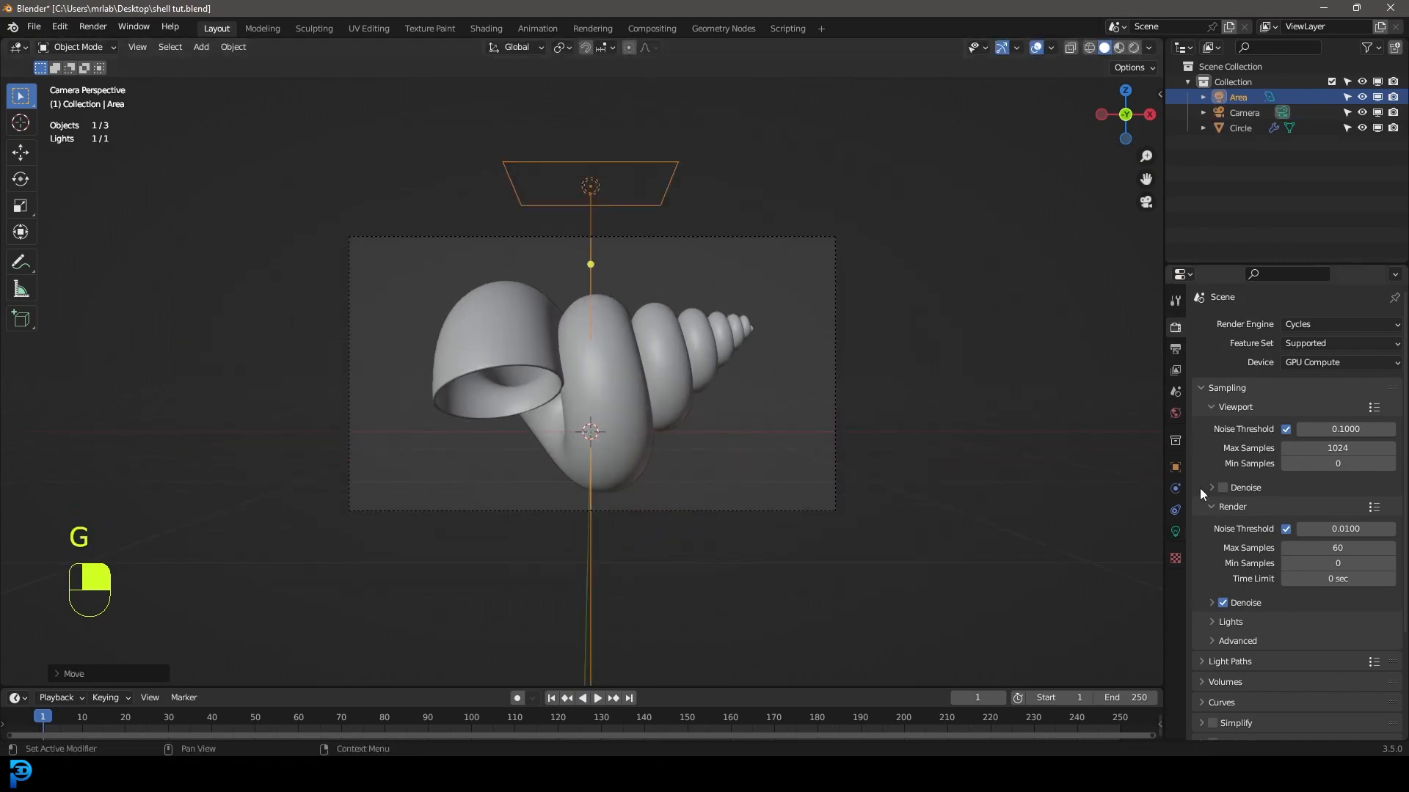
Step: Set the area light's power to 120 W and size to 1.42 m, and display the viewport in rendered shading
click(1176, 531)
click(1326, 429)
text(120 W)
key(Return)
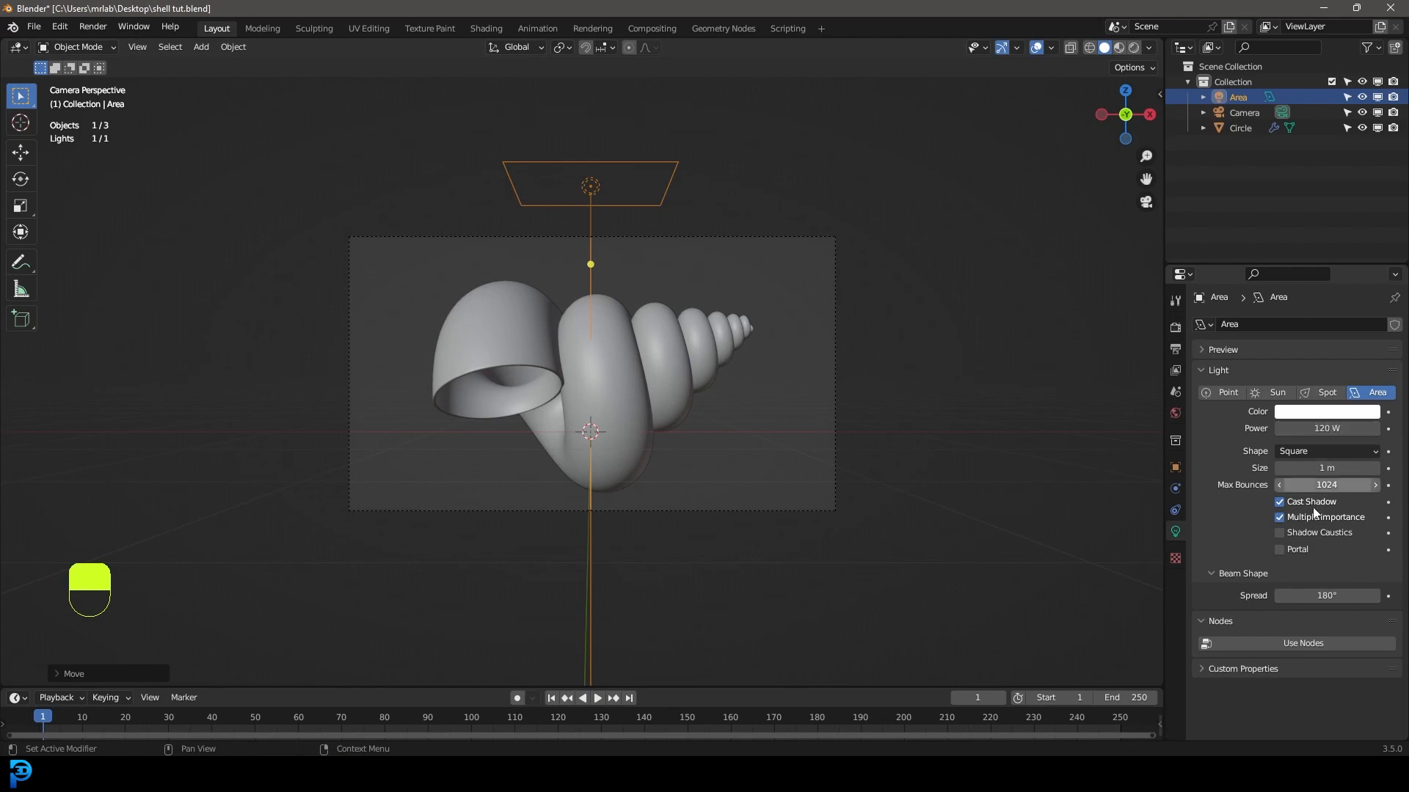
drag(1327, 468, 1380, 468)
key(z)
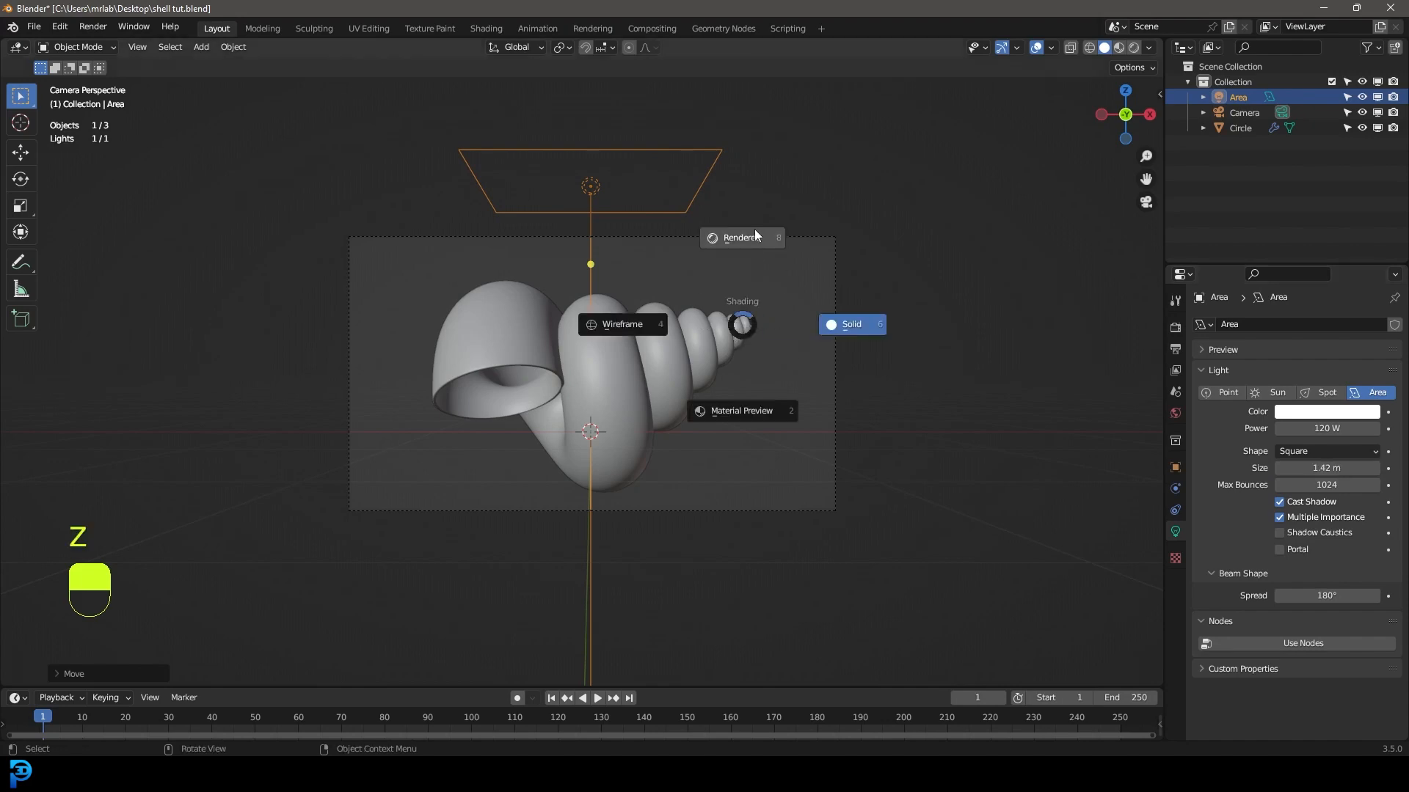
click(756, 238)
scroll(761, 244, up, 2)
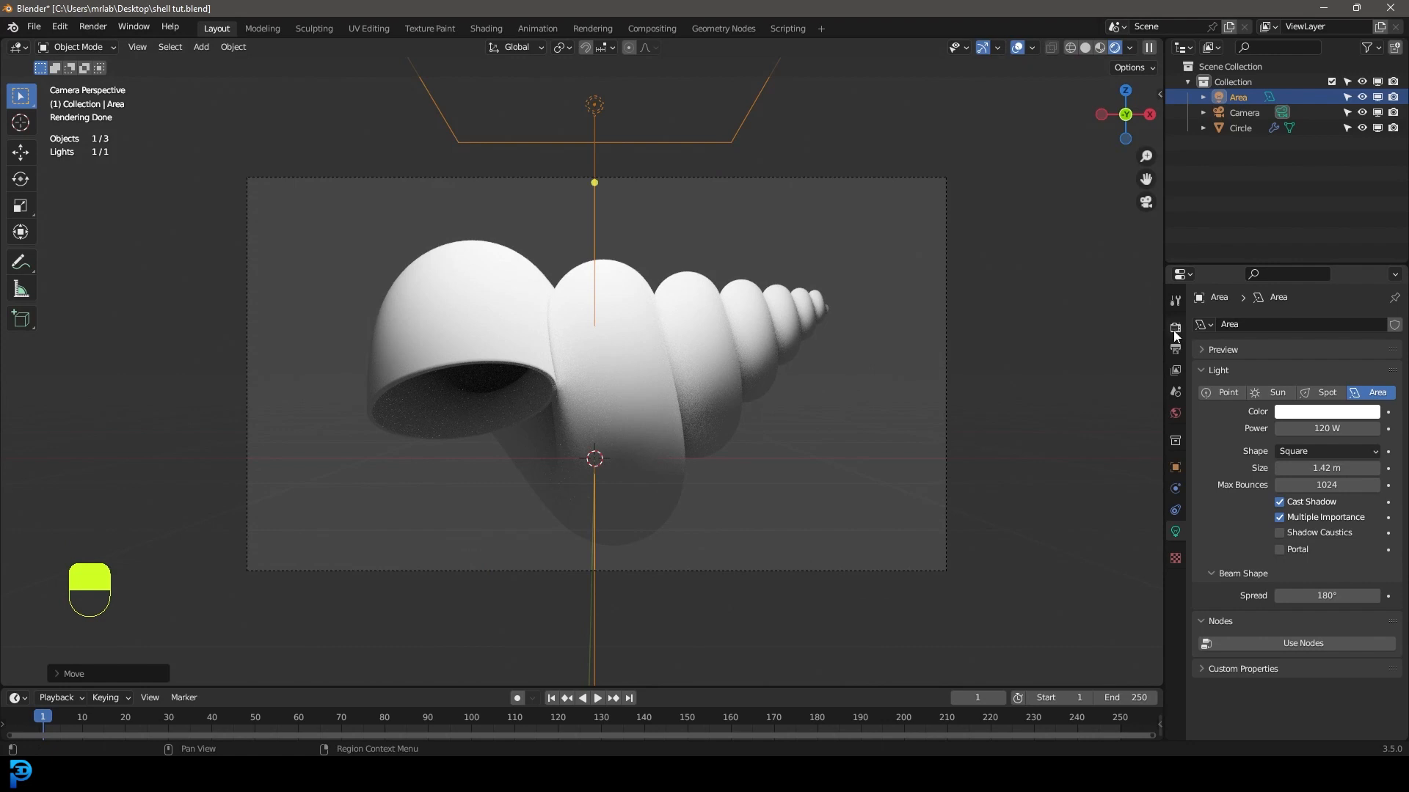
Step: Try a Sky Texture as the world background colour
click(1175, 414)
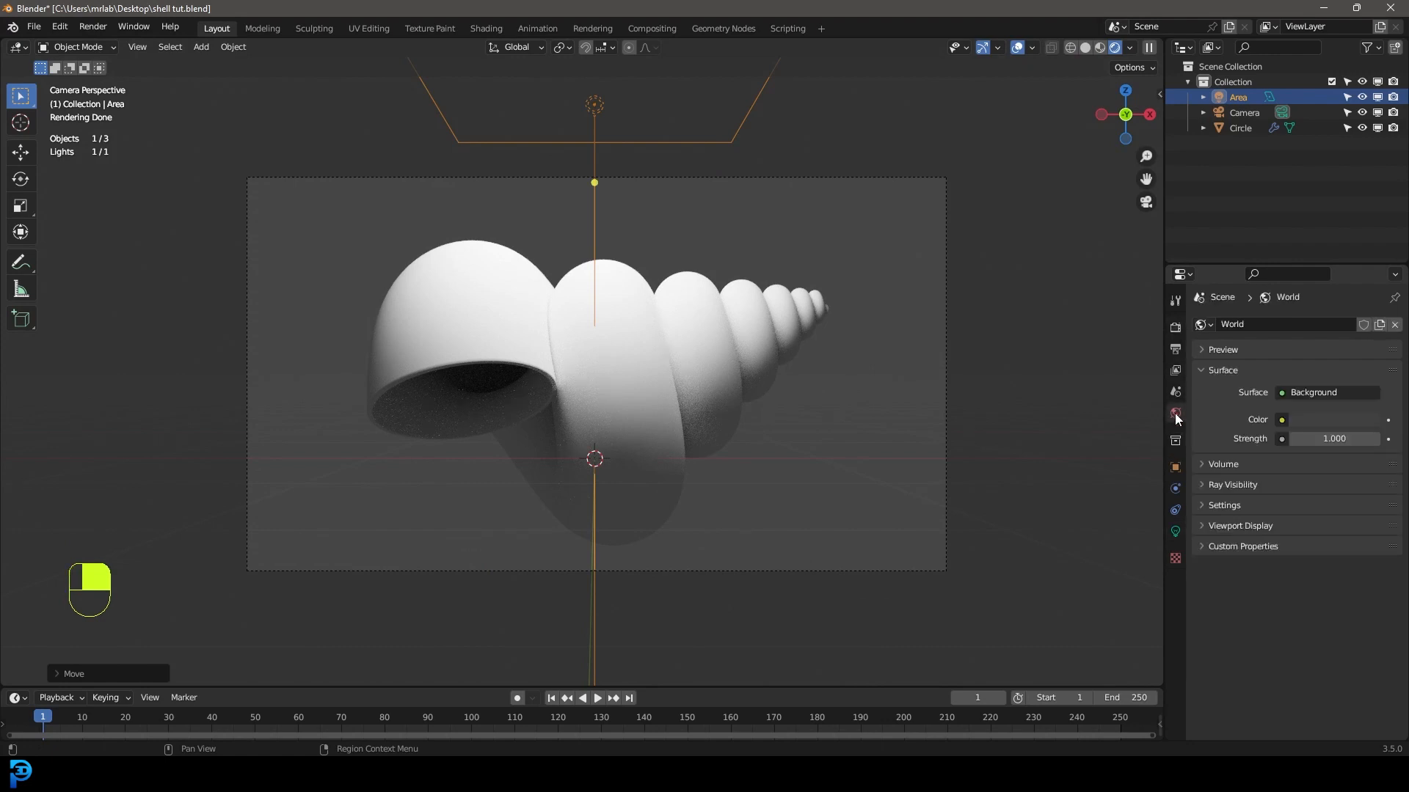
click(1281, 420)
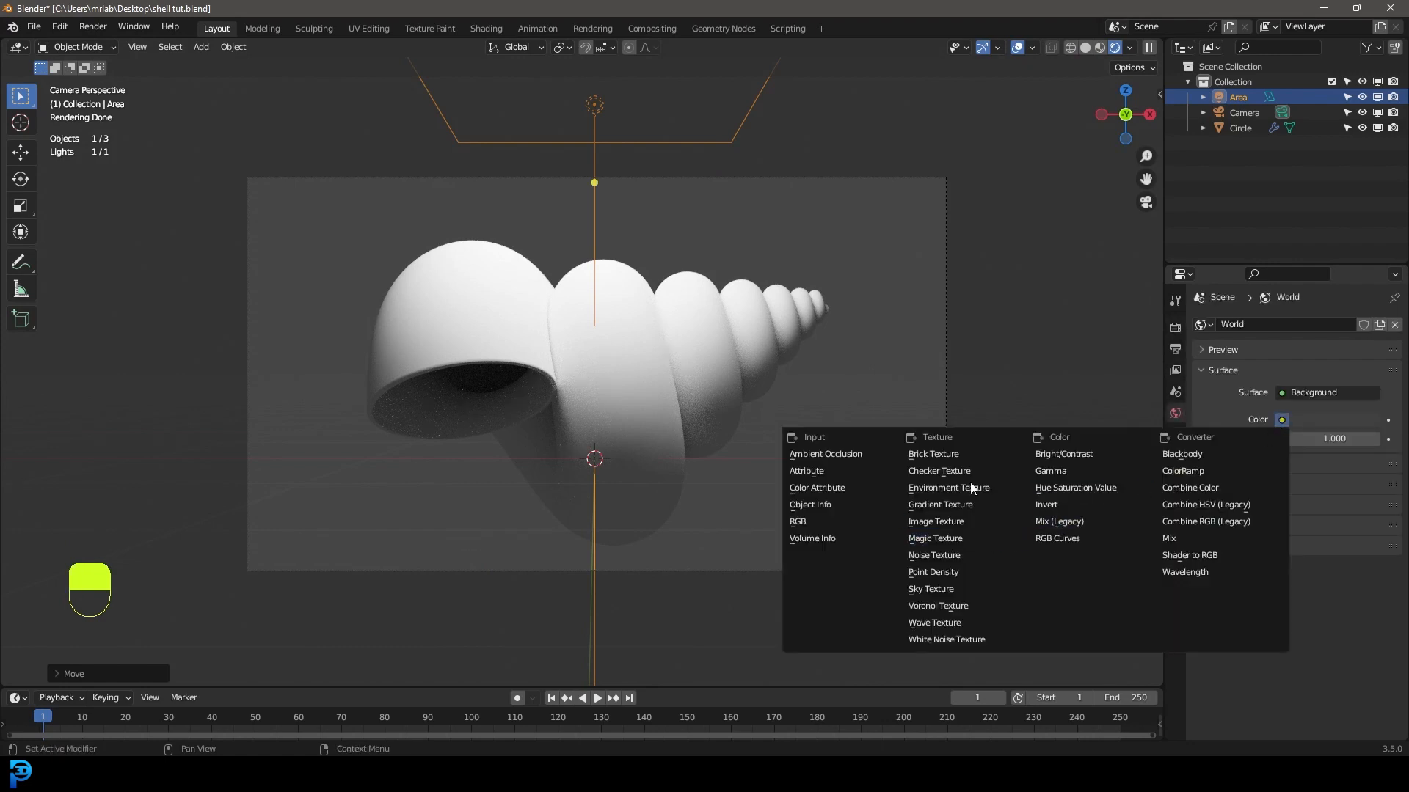
click(939, 590)
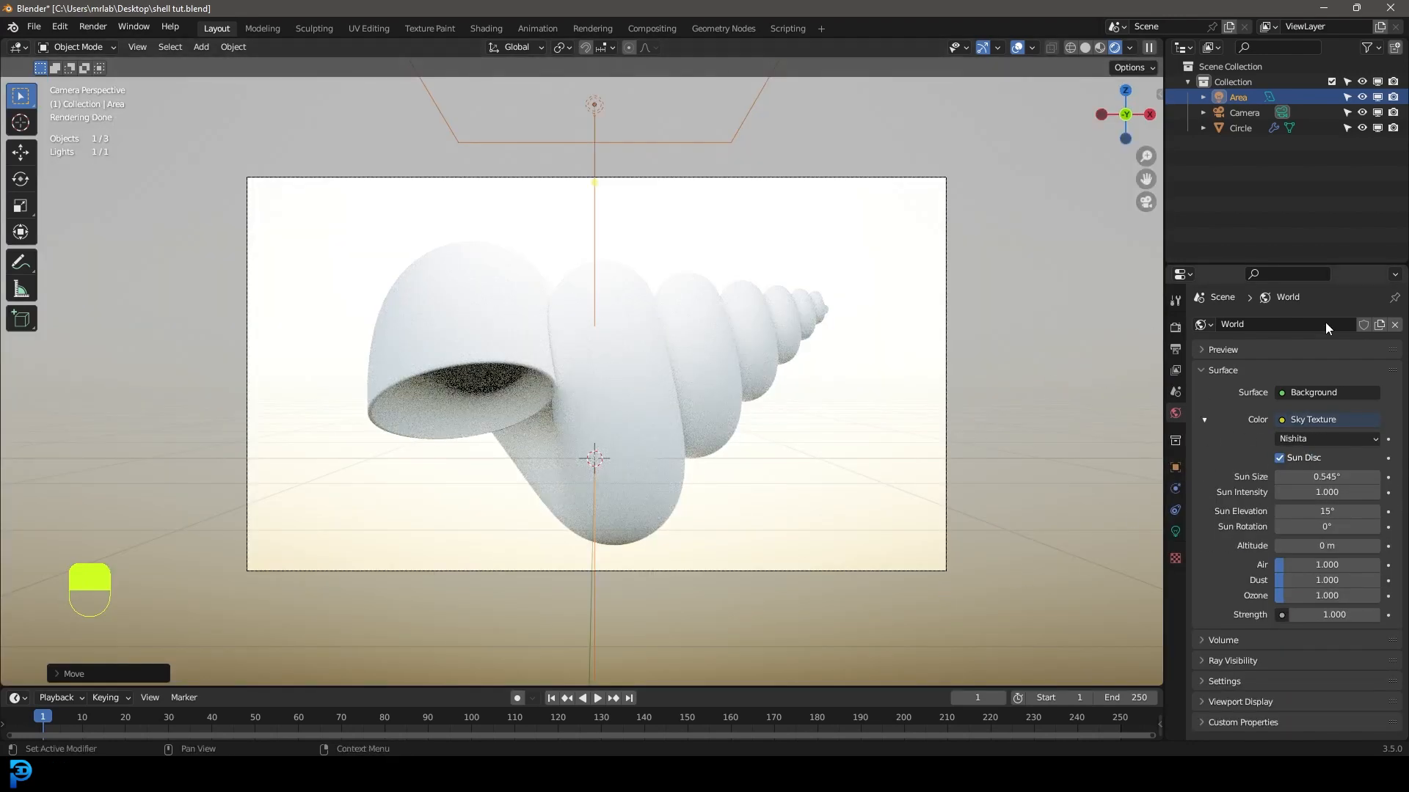
Step: Use an Environment Texture for the world colour and load hotel_room_1k.hdr from the asset library's HDRIs folder
click(1297, 423)
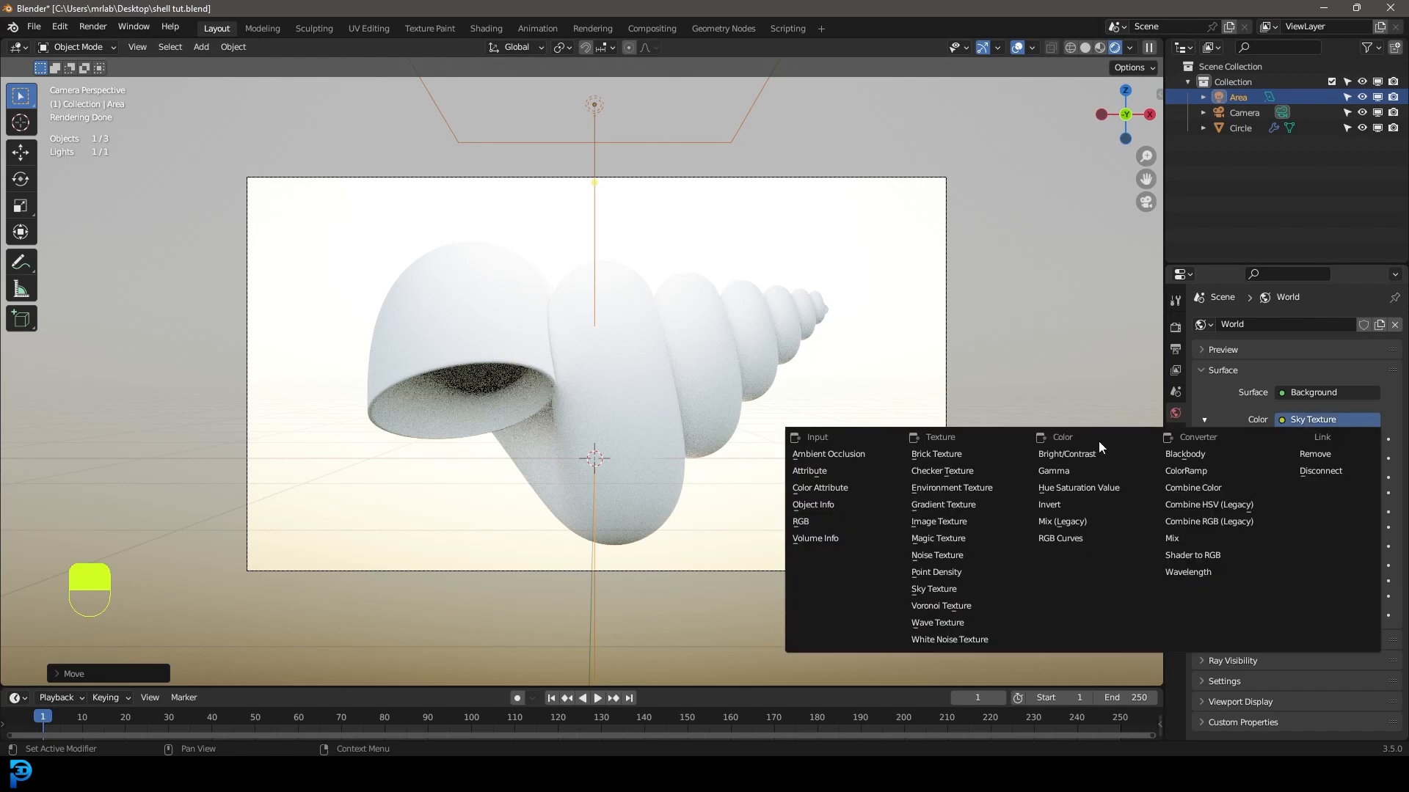
click(986, 489)
click(1356, 439)
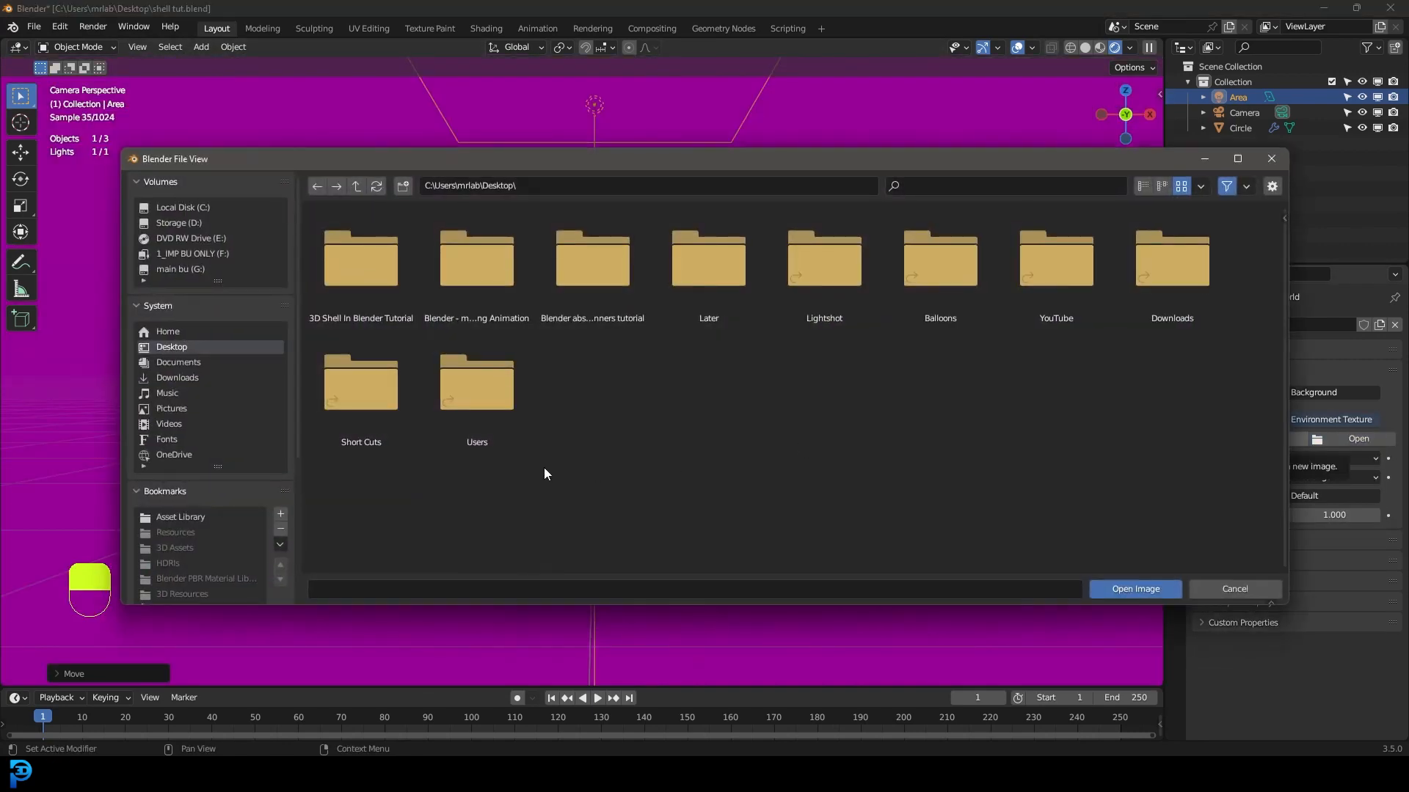
click(196, 516)
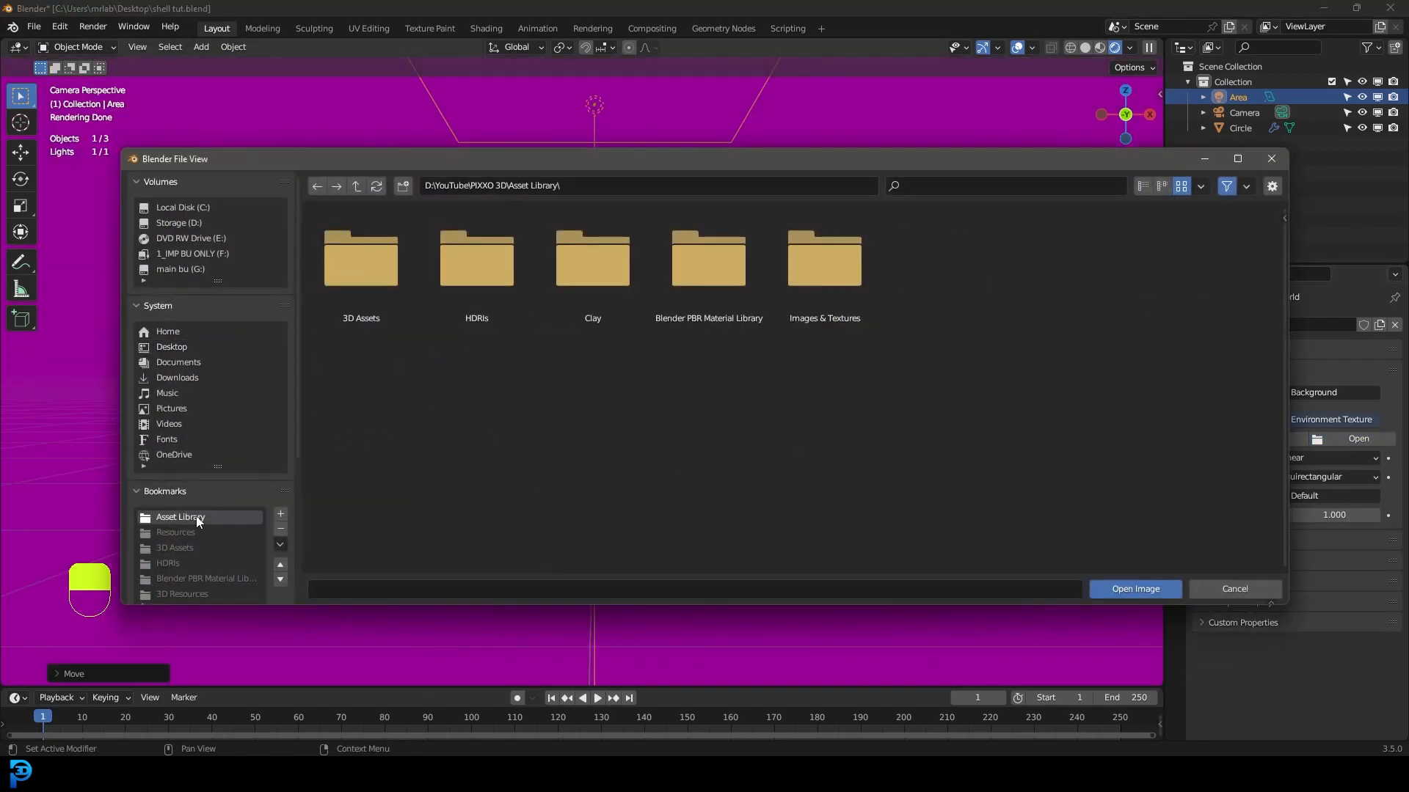
double_click(478, 263)
click(939, 255)
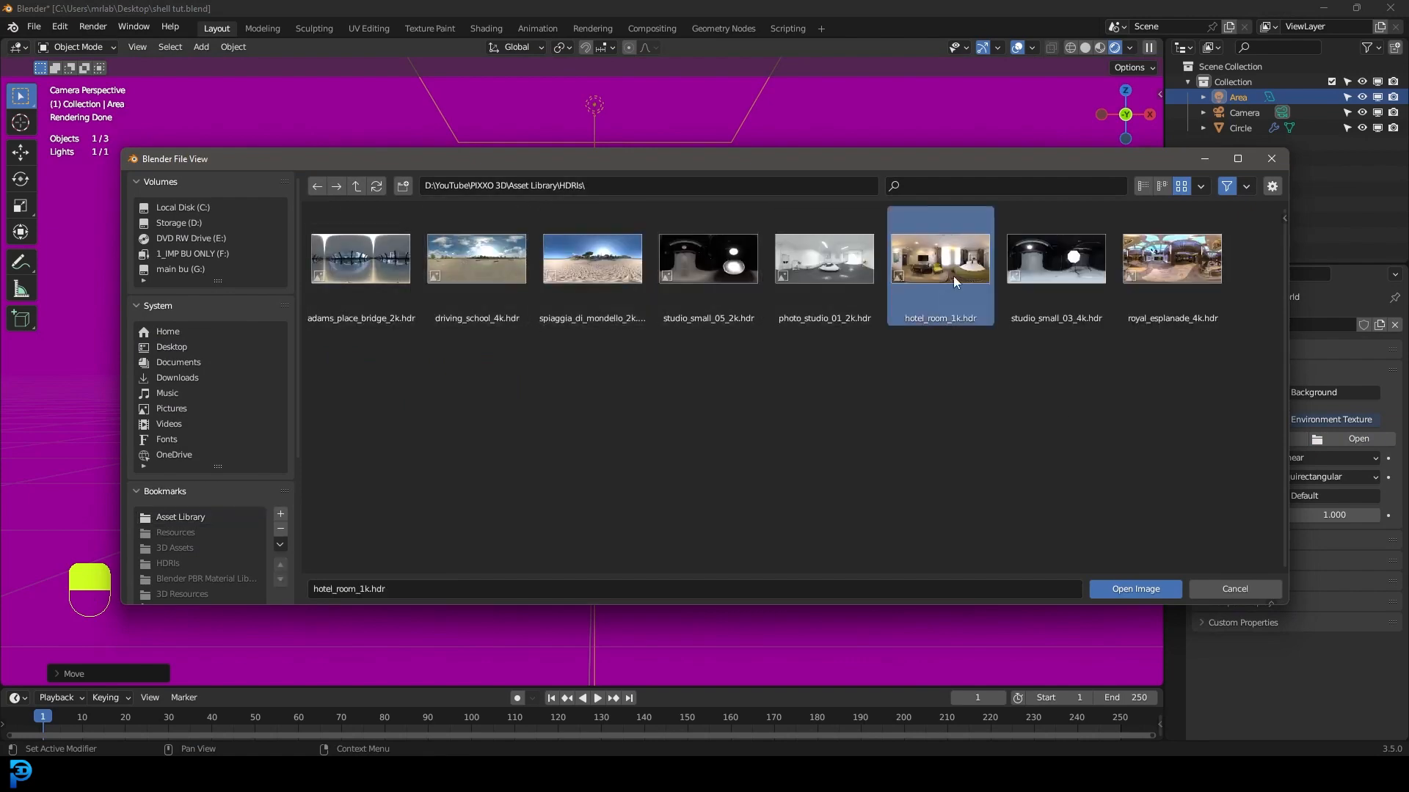
click(1148, 588)
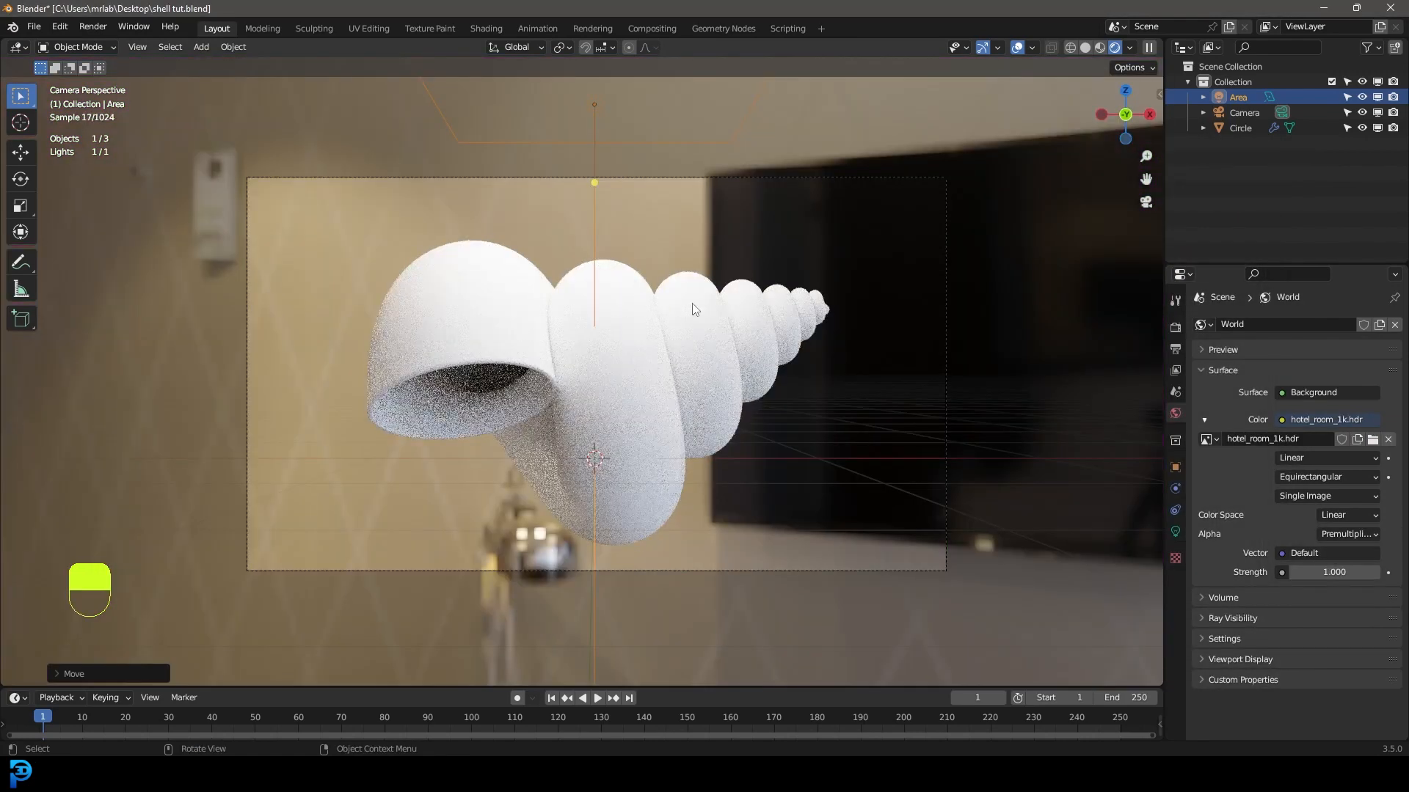
scroll(691, 306, up, 1)
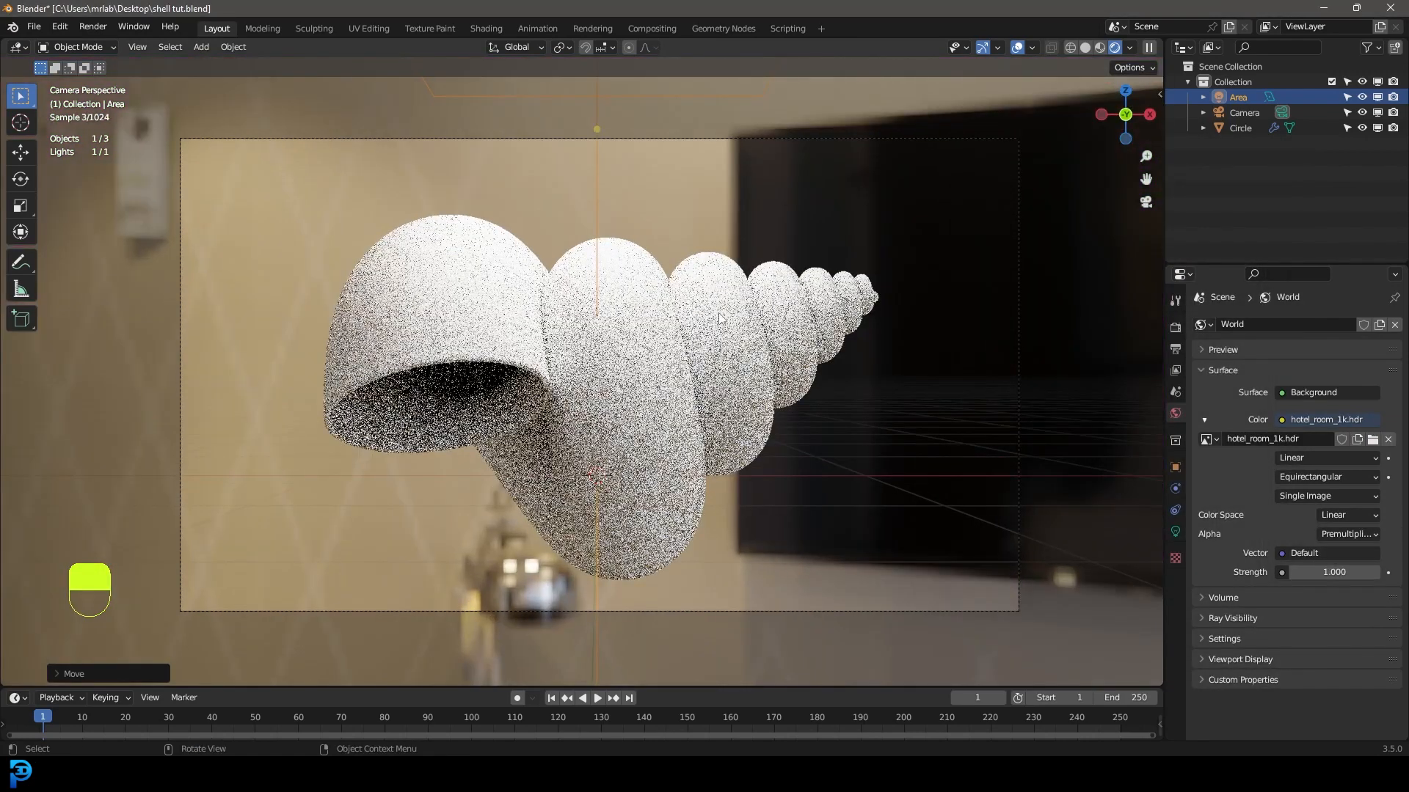
Step: Make the film background transparent and limit the render region to the camera frame
click(1175, 328)
scroll(1257, 503, down, 4)
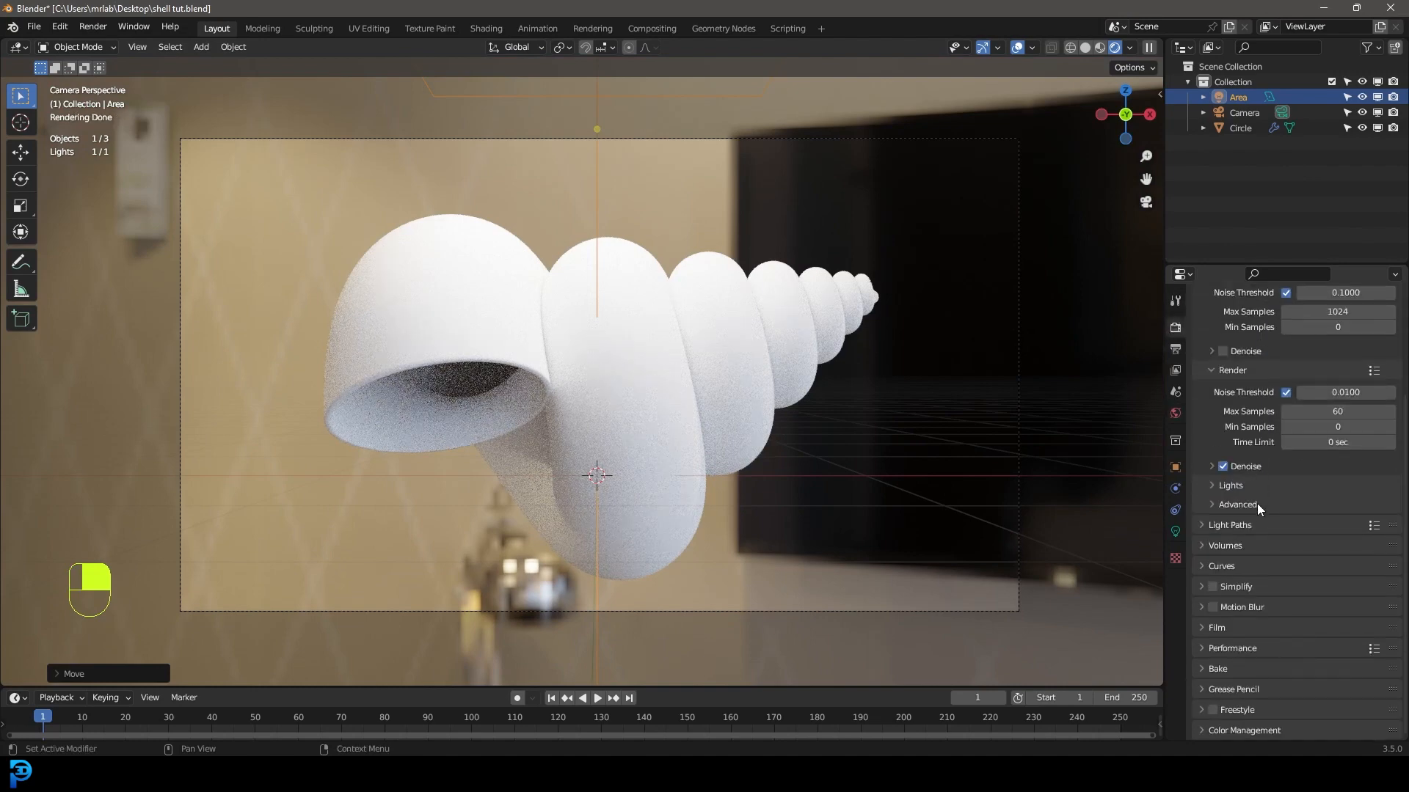
click(1214, 628)
scroll(1226, 621, down, 4)
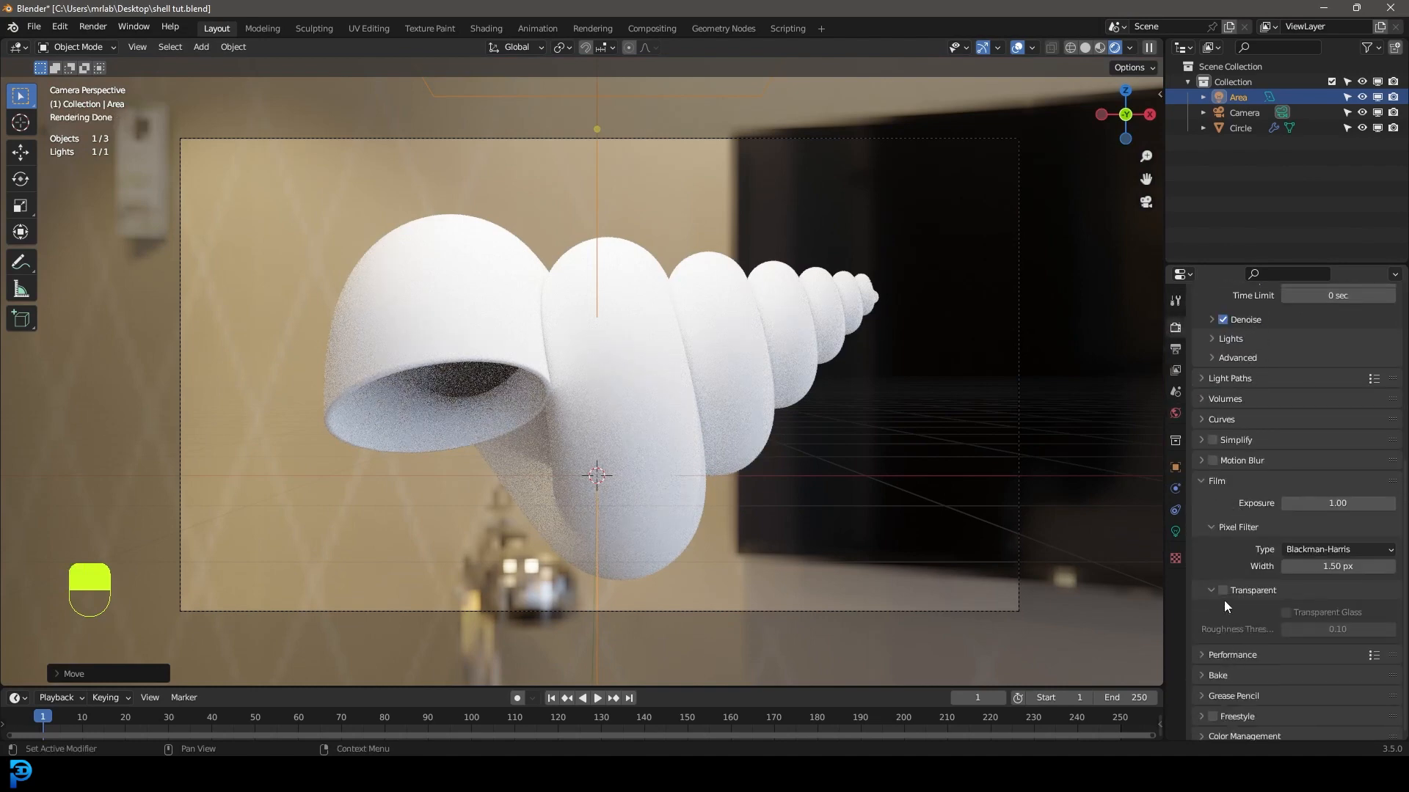
click(1223, 590)
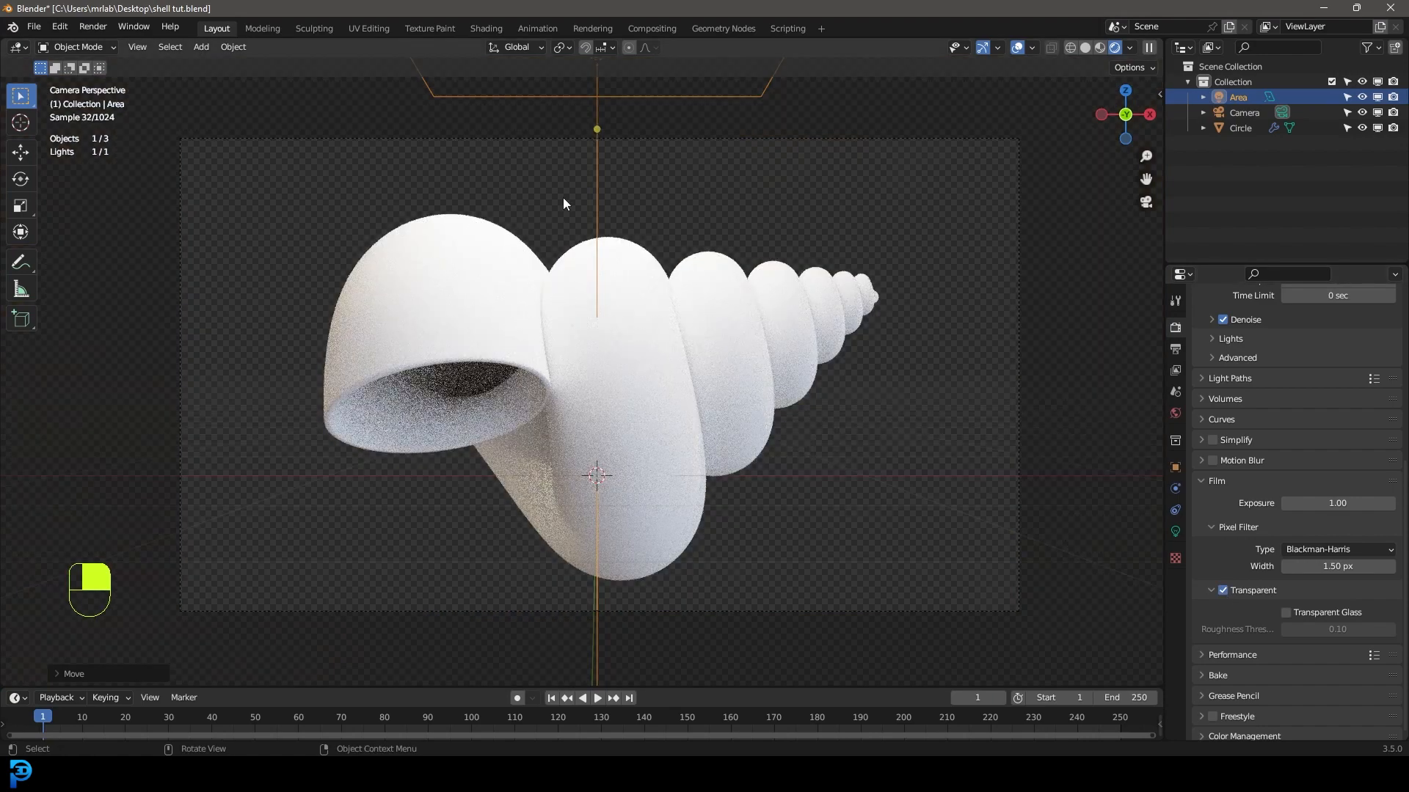
shift+middle_drag(521, 408, 525, 408)
key(ctrl+b)
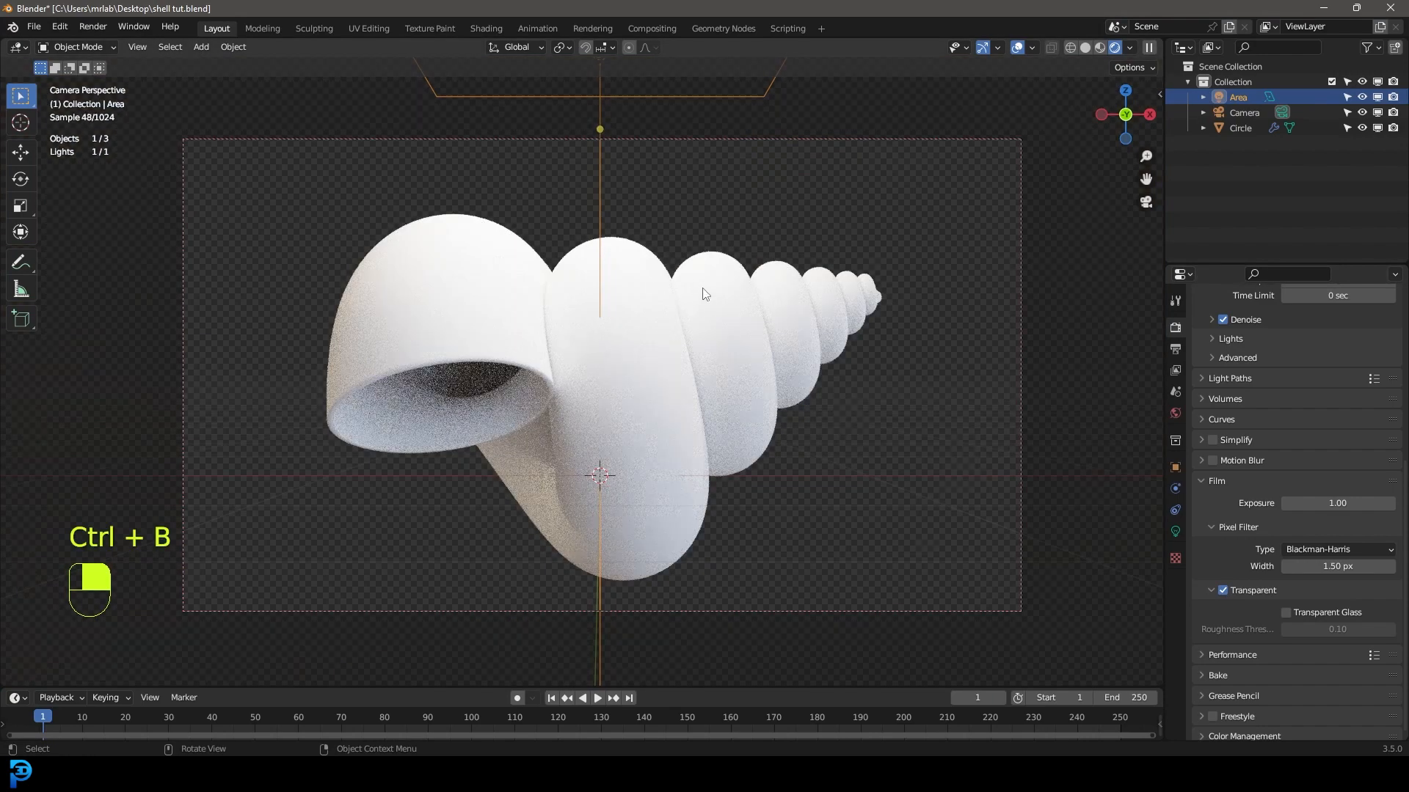
Step: Select the shell, switch to the Shading workspace, and show it through the camera in rendered shading
click(714, 290)
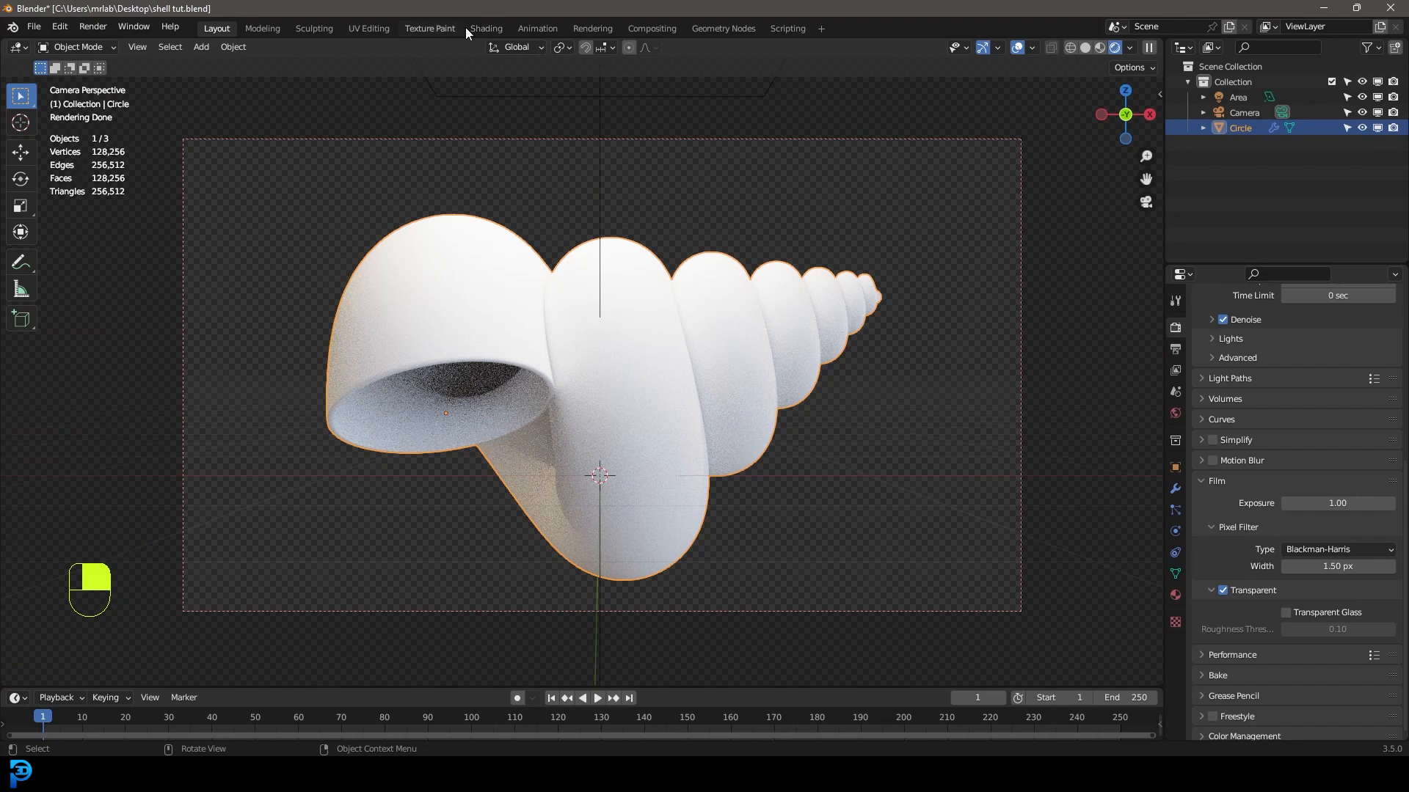
click(485, 29)
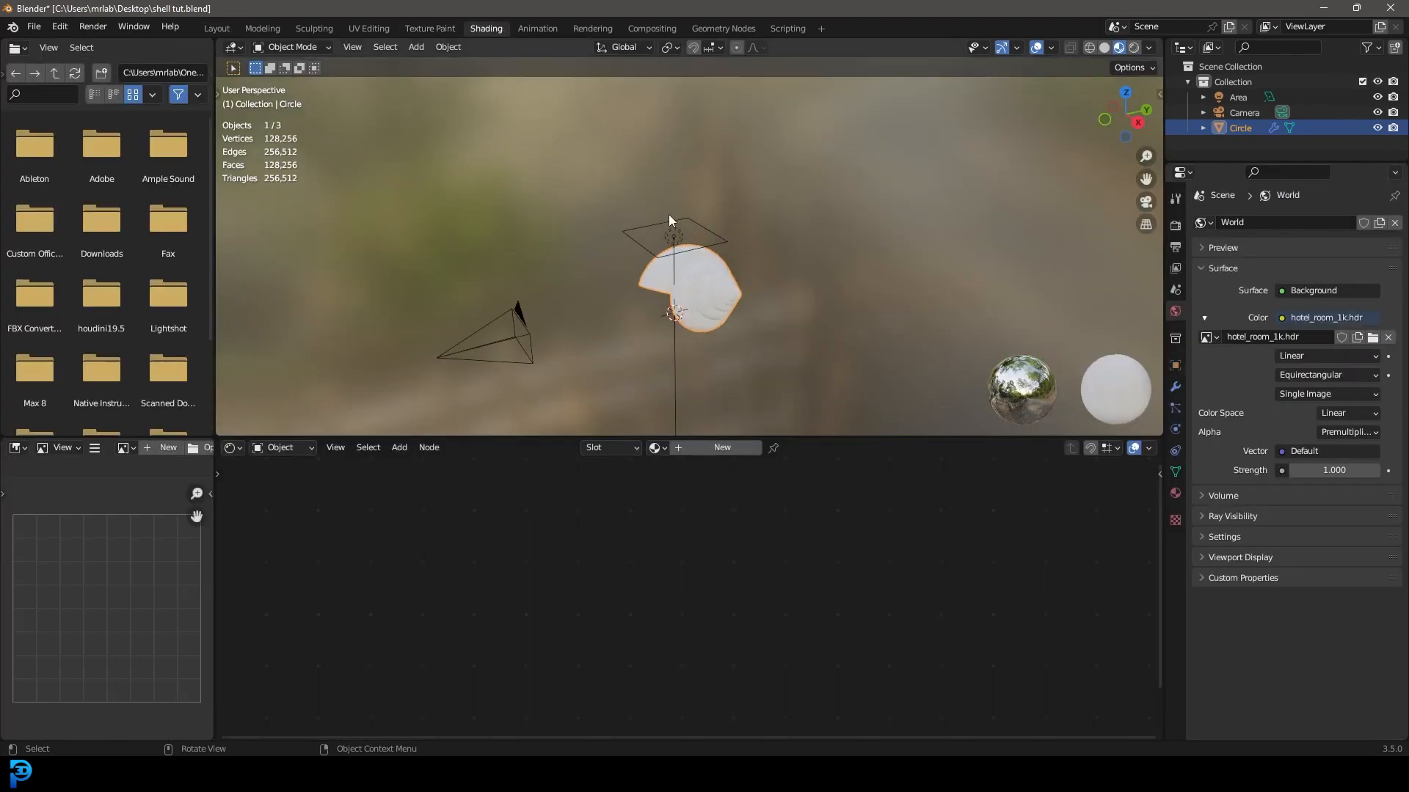
key(KP_0)
key(Home)
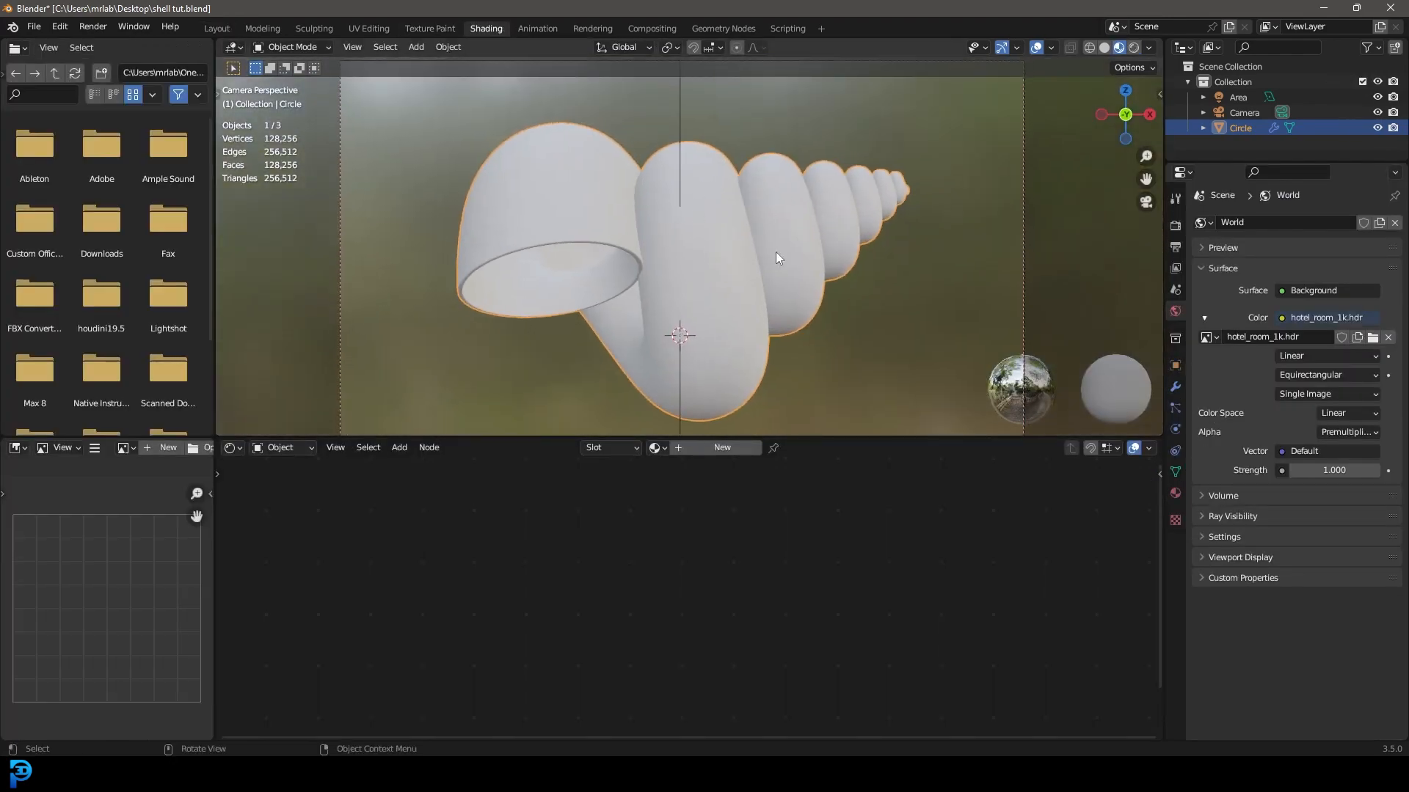
key(z)
click(686, 143)
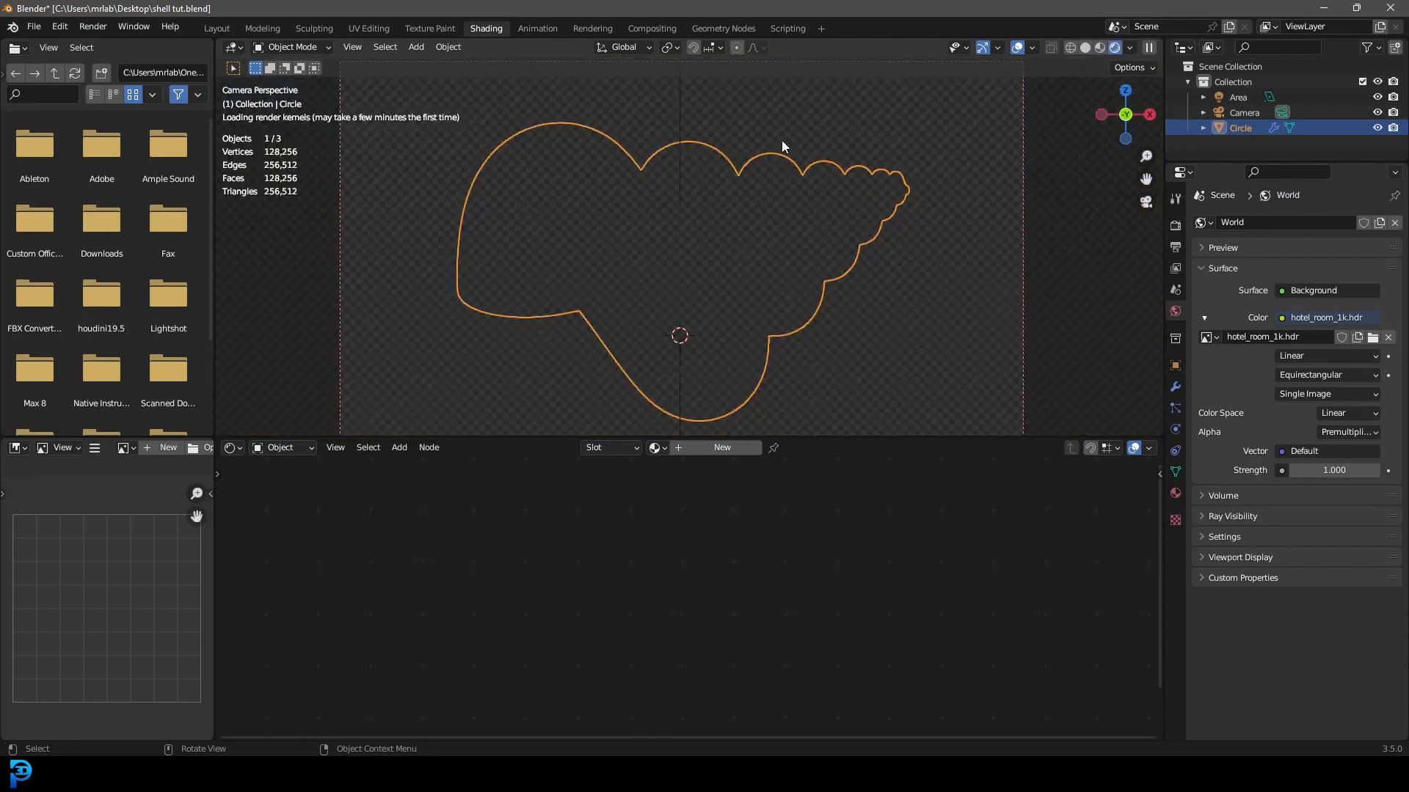
Step: Create a new material for the shell and connect a Noise Texture's Color to the Principled BSDF's Base Color
click(722, 448)
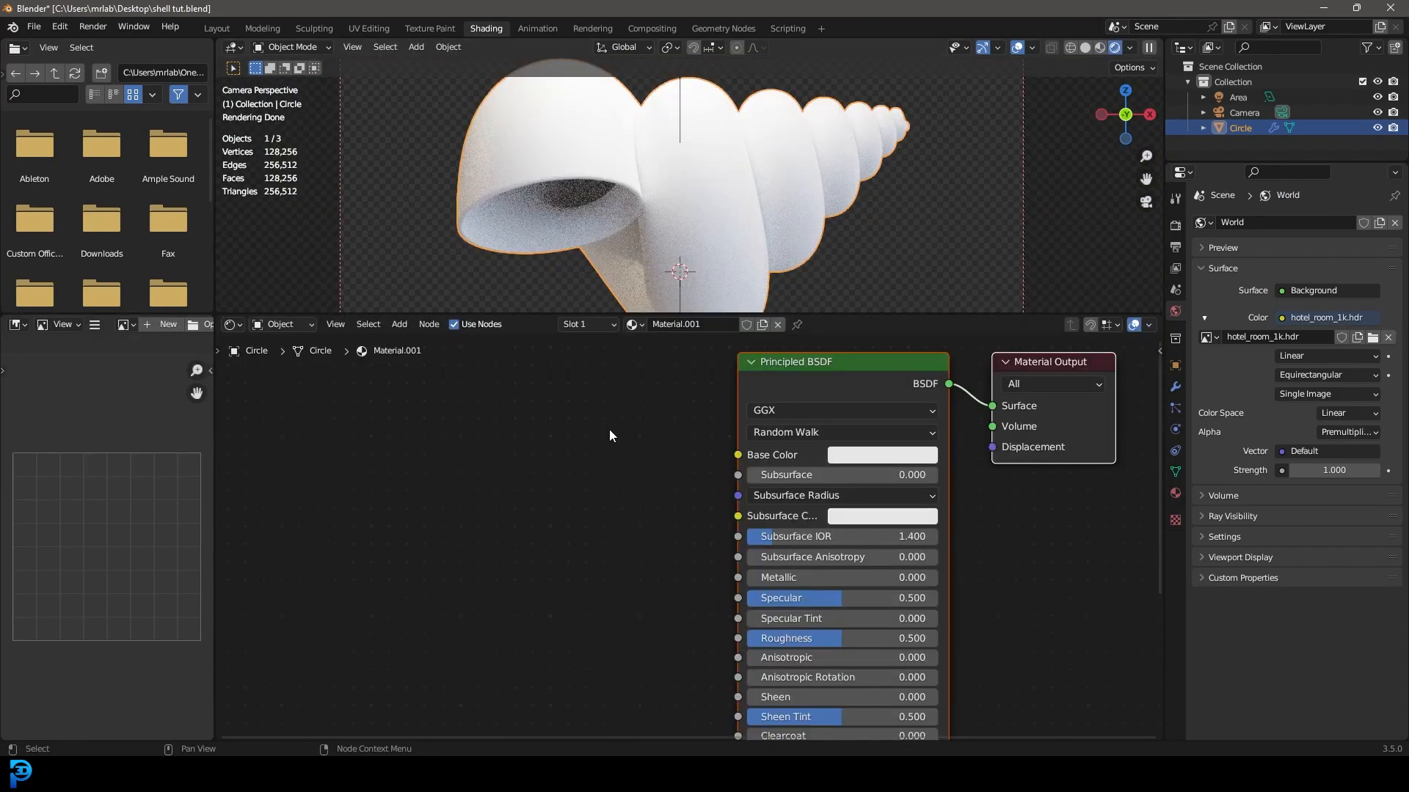
key(shift+a)
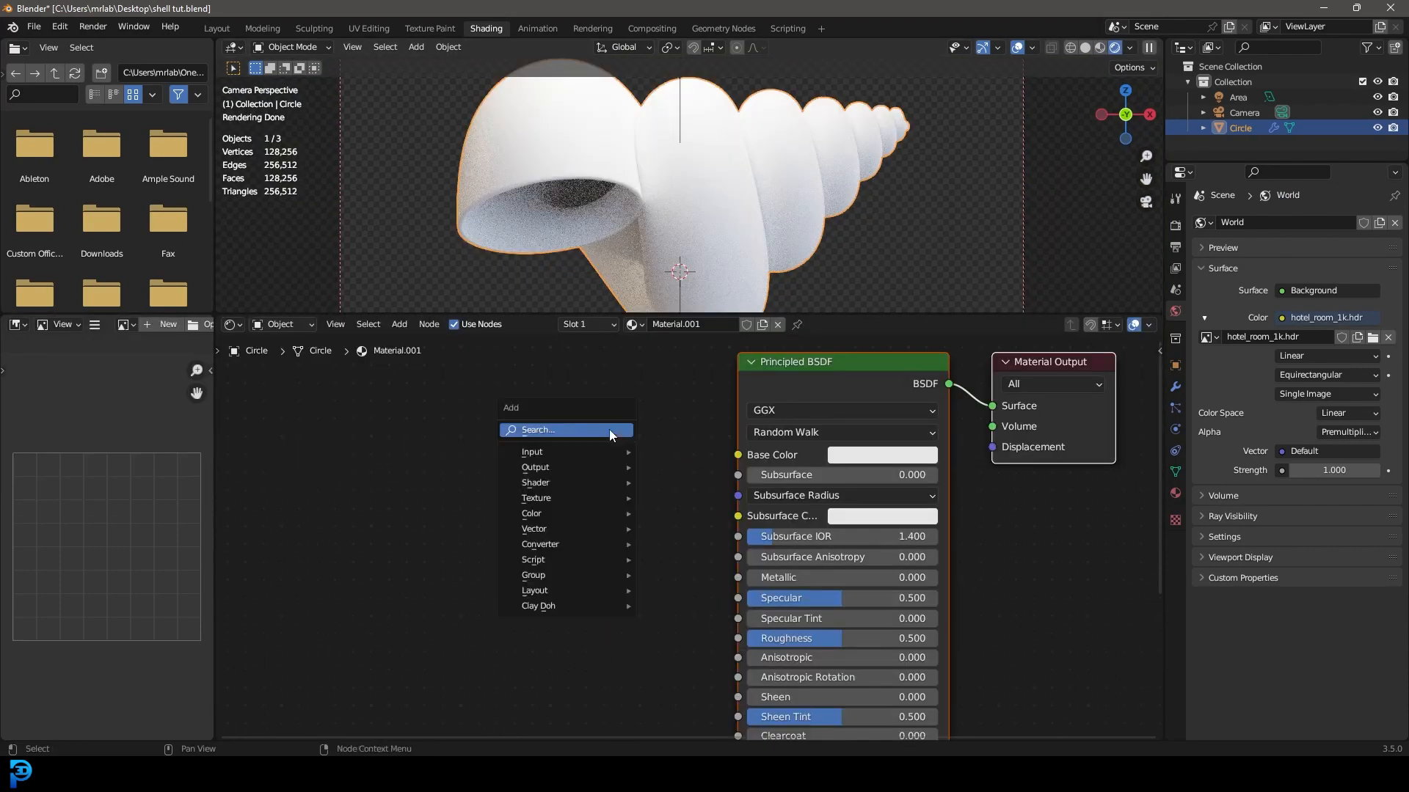
click(609, 429)
text(noi)
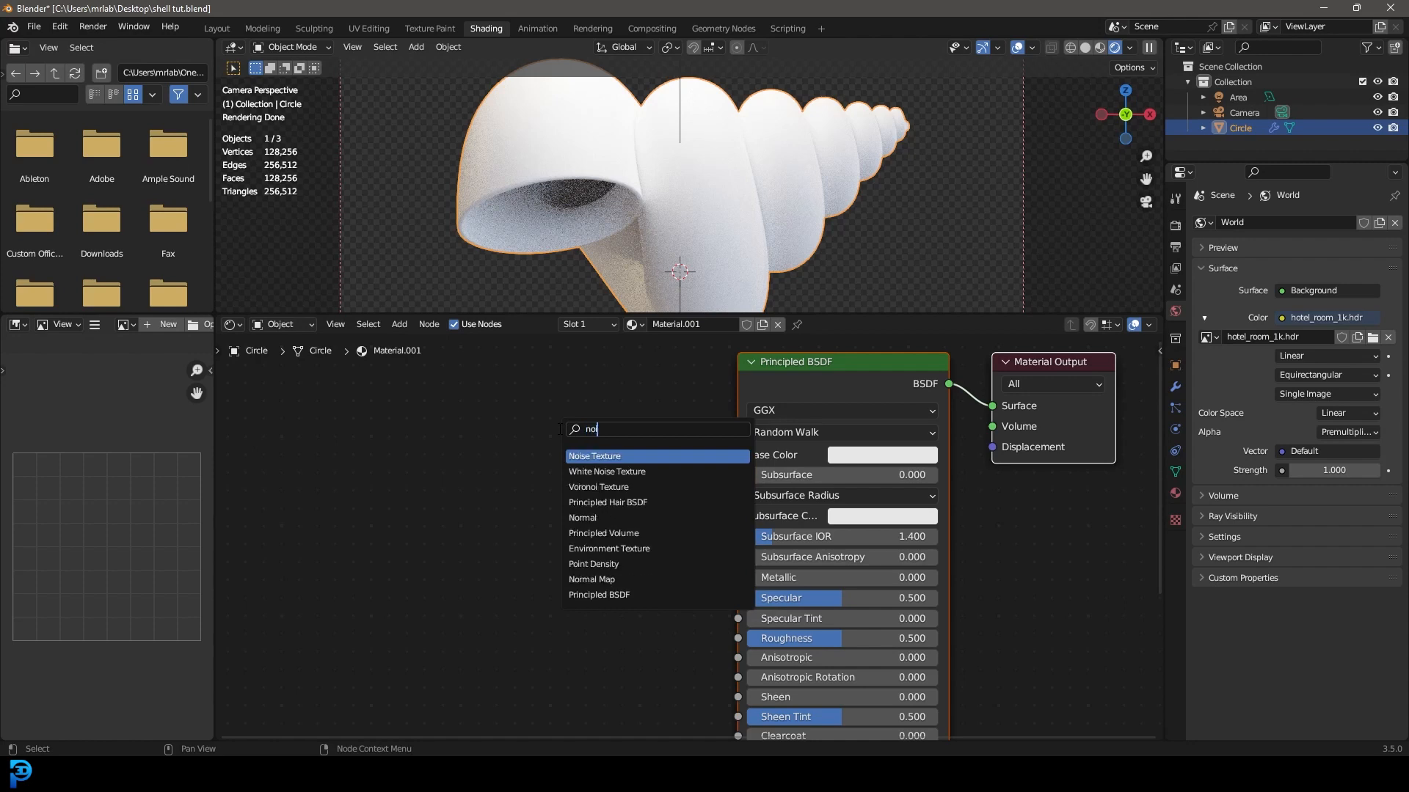
key(Return)
click(360, 415)
drag(481, 440, 738, 455)
middle_drag(622, 446, 761, 479)
drag(575, 453, 442, 478)
Step: Insert a ColorRamp between the Noise Texture and Base Color, with the black stop at 0.316 and the white stop moved inward
key(shift+a)
click(607, 403)
text(colo)
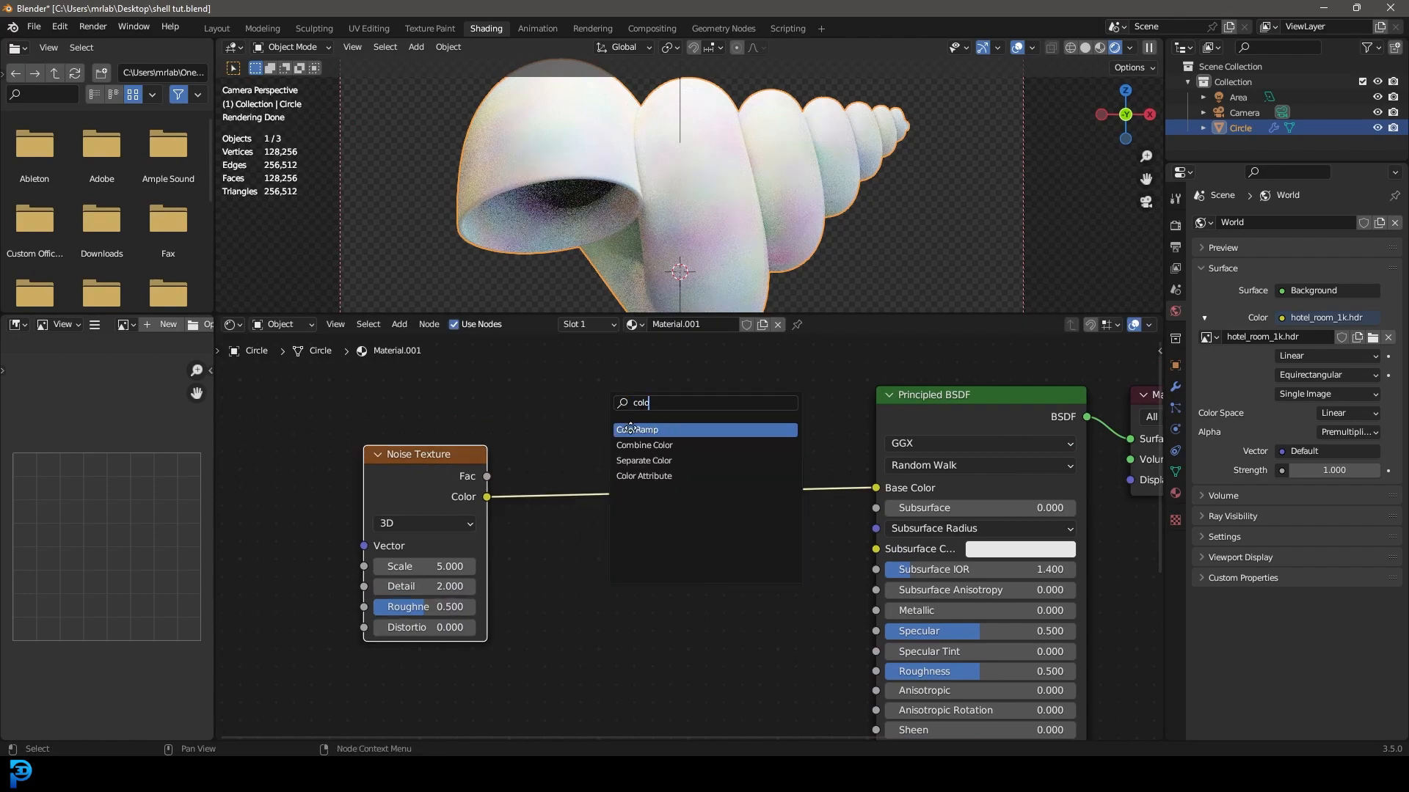
key(Return)
click(599, 494)
drag(595, 494, 644, 496)
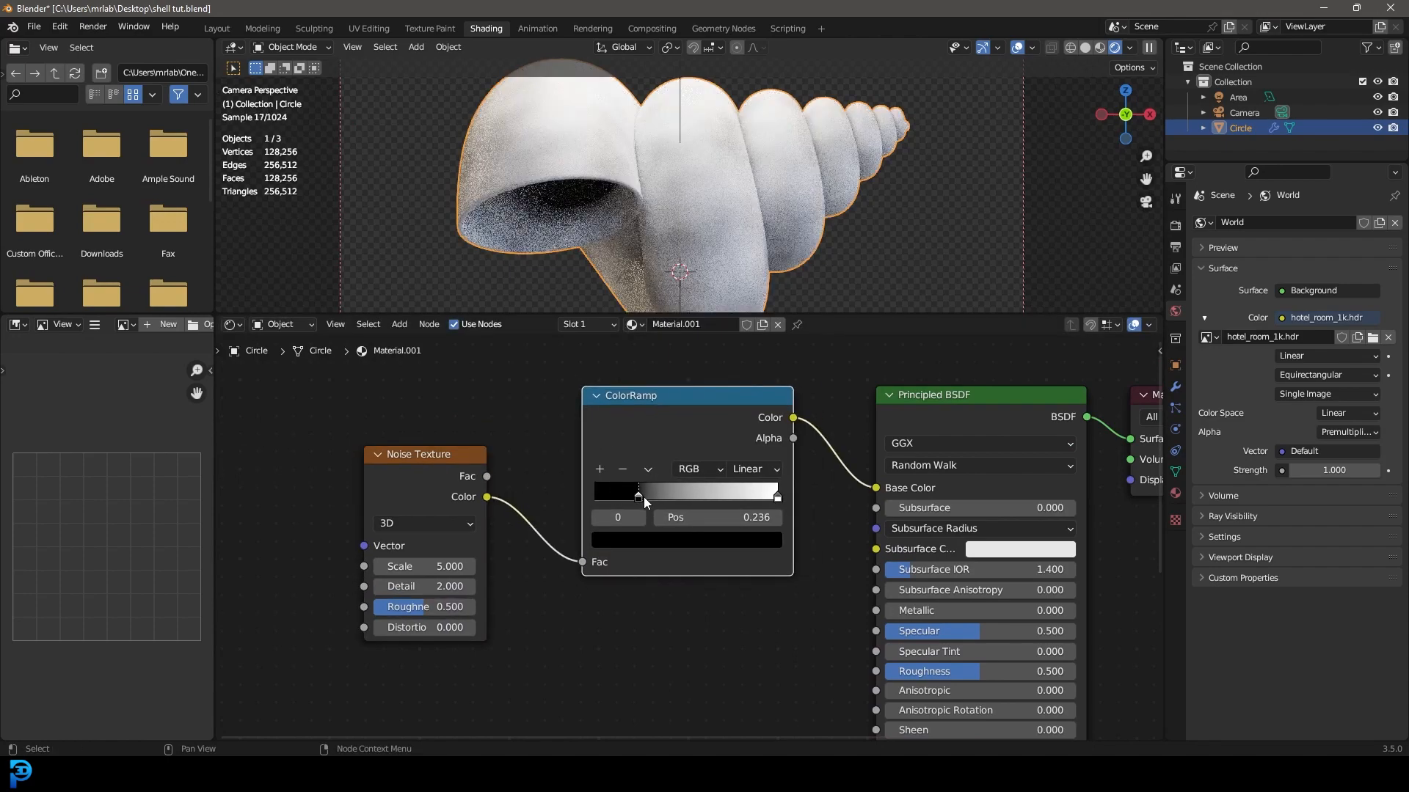
drag(777, 496, 662, 505)
Step: Set the Noise Texture's detail to 12, roughness to 0.811 and scale to 3
double_click(402, 587)
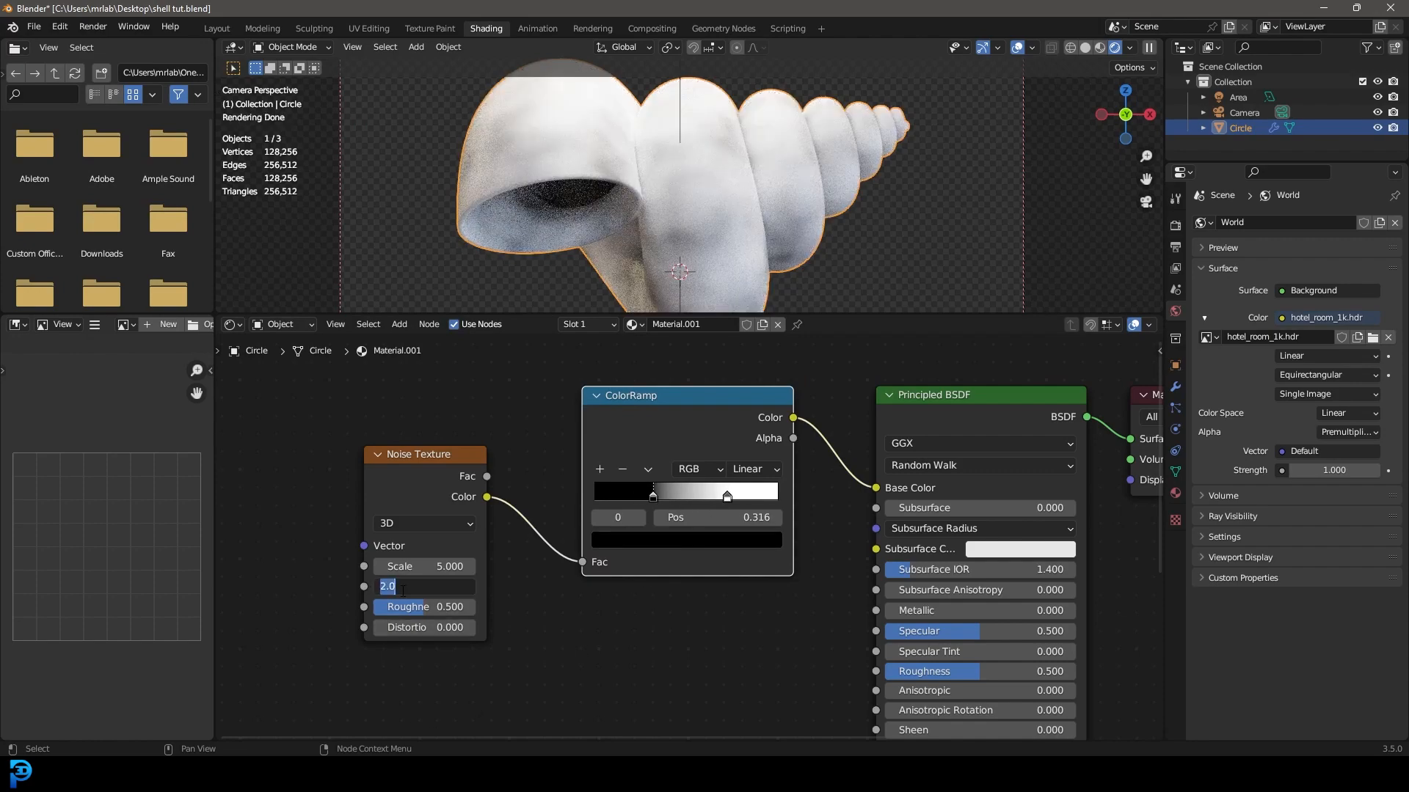
text(12)
key(Return)
drag(424, 608, 456, 607)
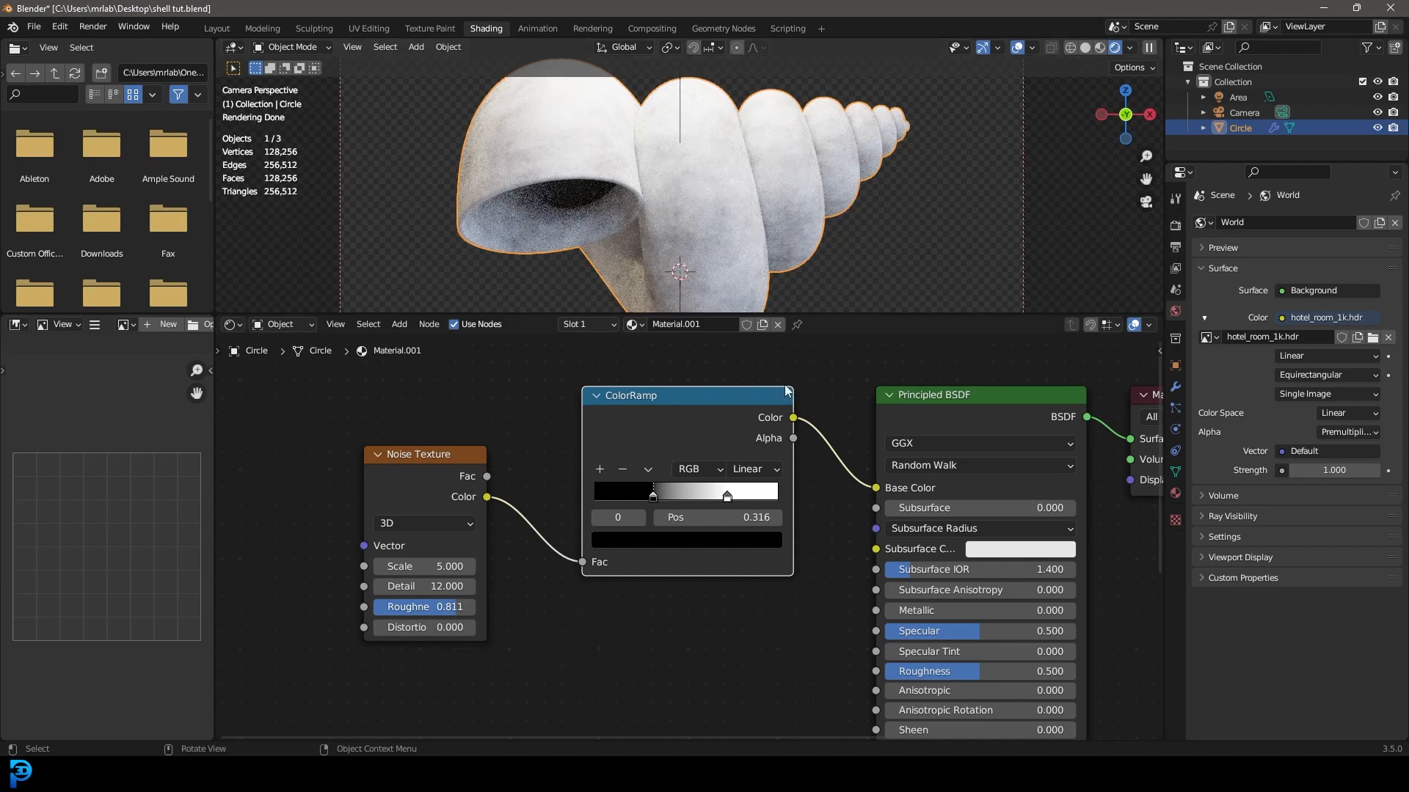
click(434, 565)
text(3)
key(Return)
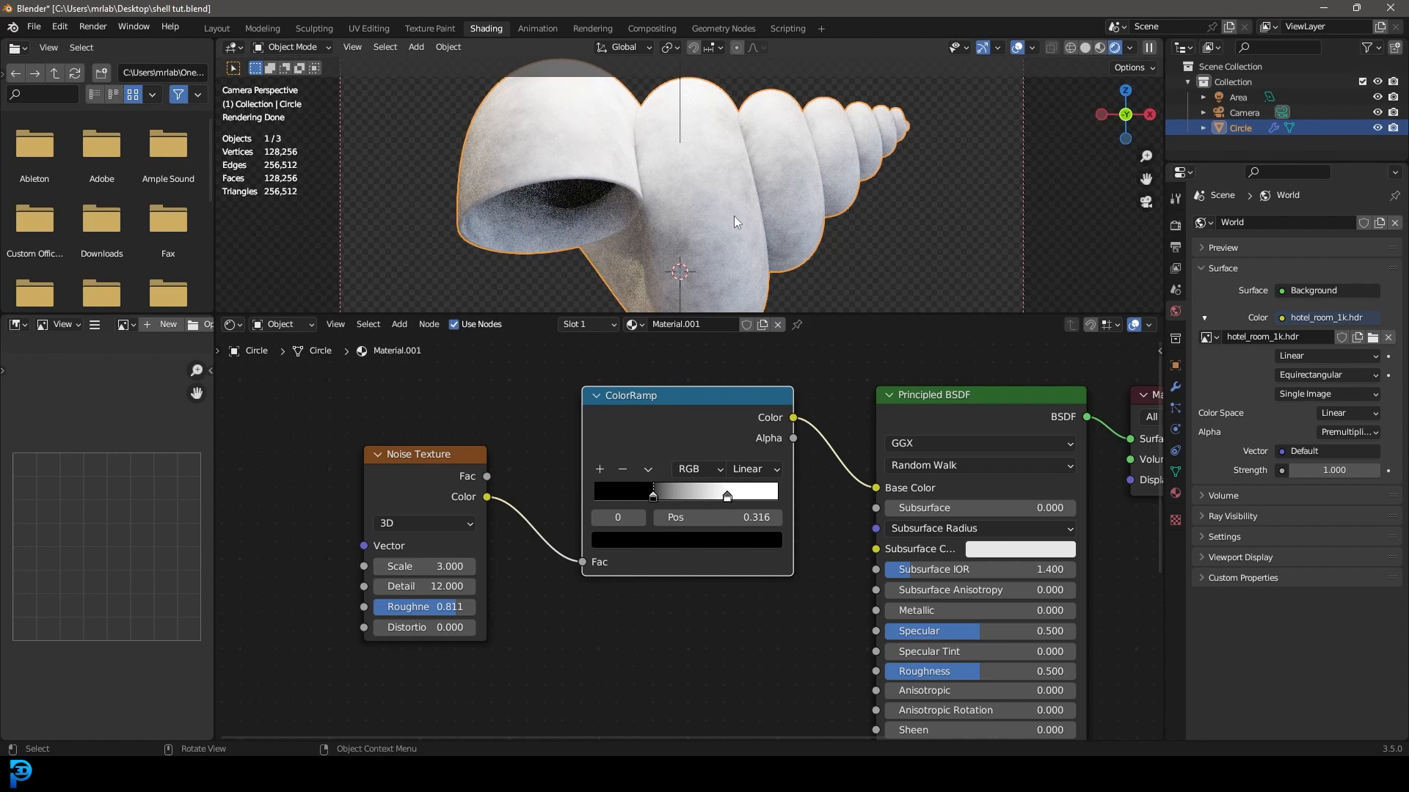
Step: Move the ColorRamp's black stop to 0.476 and connect the ramp's Color to the Principled BSDF's Roughness
drag(654, 494, 684, 494)
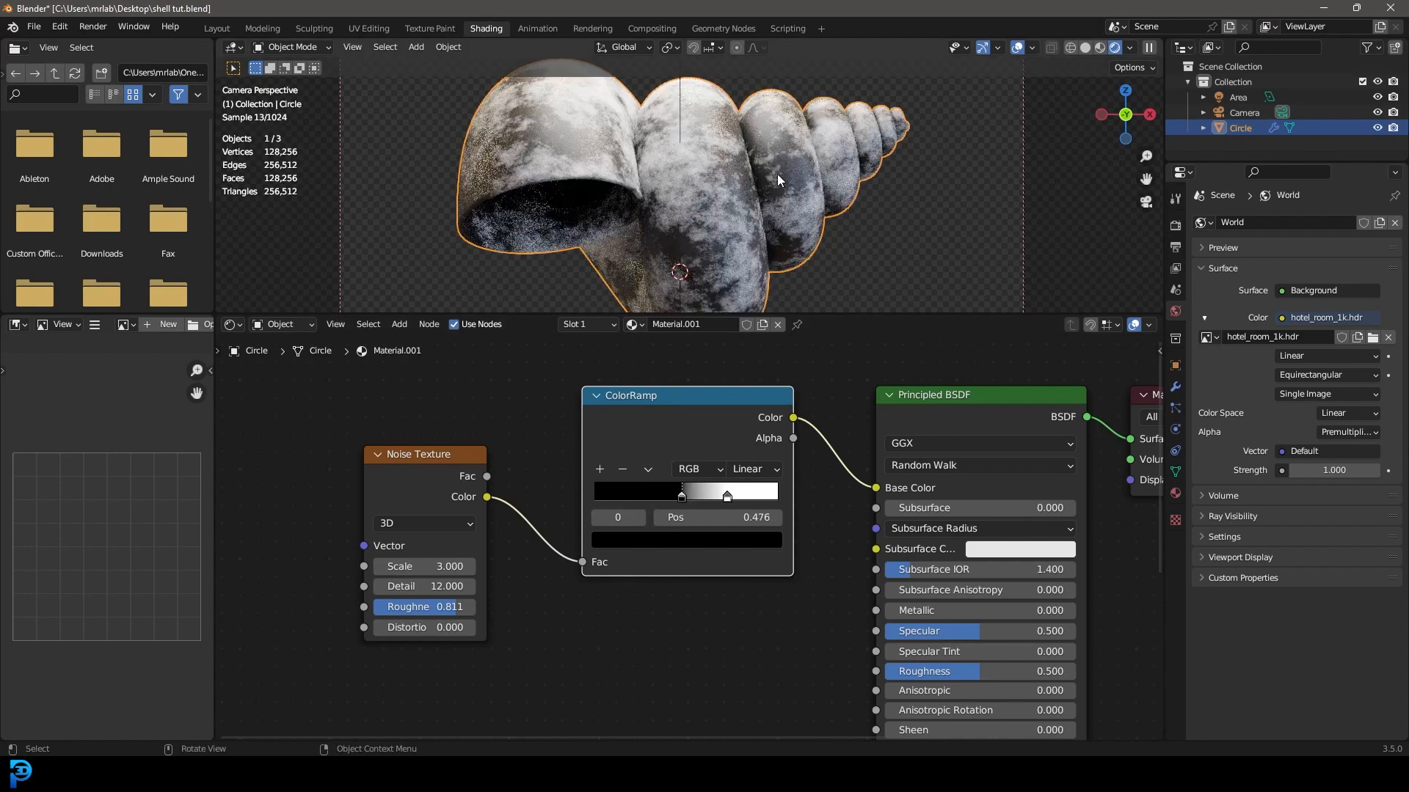
scroll(658, 641, down, 2)
click(641, 615)
drag(704, 649, 522, 464)
key(g)
click(376, 465)
drag(602, 448, 817, 631)
Step: Add a Bump node, feeding the ColorRamp's Color into its Height and its Normal into the Principled BSDF's Normal
middle_drag(774, 663, 760, 582)
key(shift+a)
text(bump)
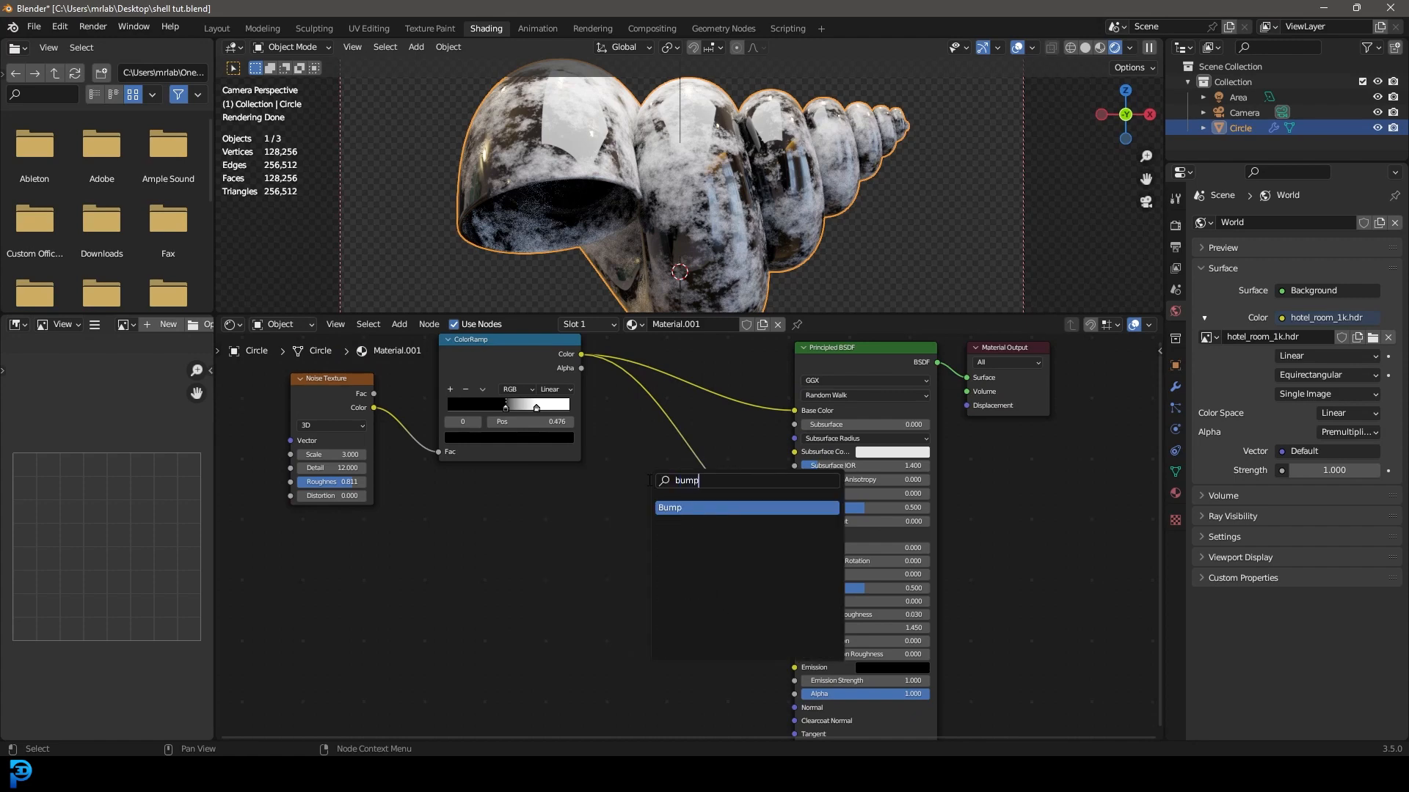
click(661, 508)
drag(580, 355, 629, 589)
middle_drag(709, 569, 667, 517)
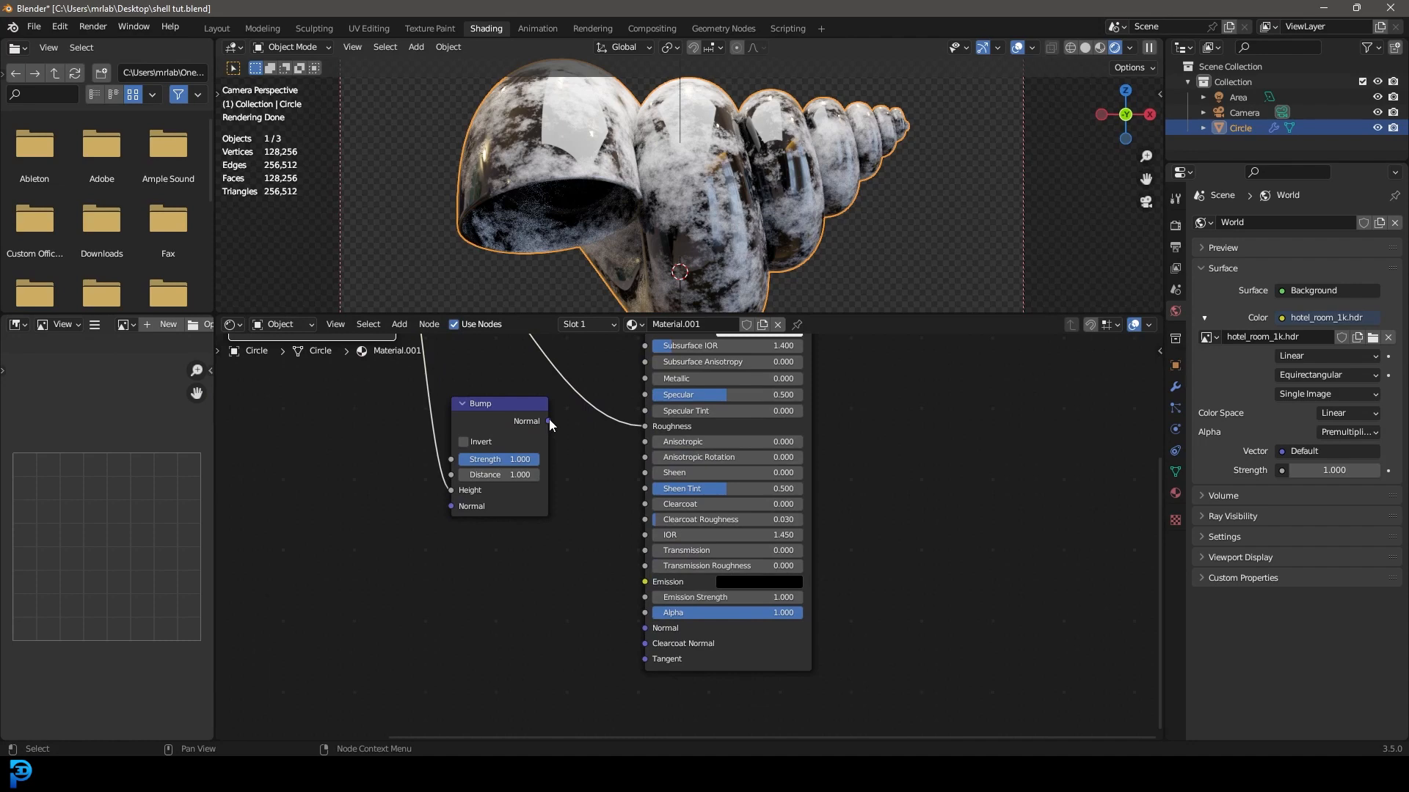
drag(548, 421, 645, 628)
scroll(645, 628, left, 5)
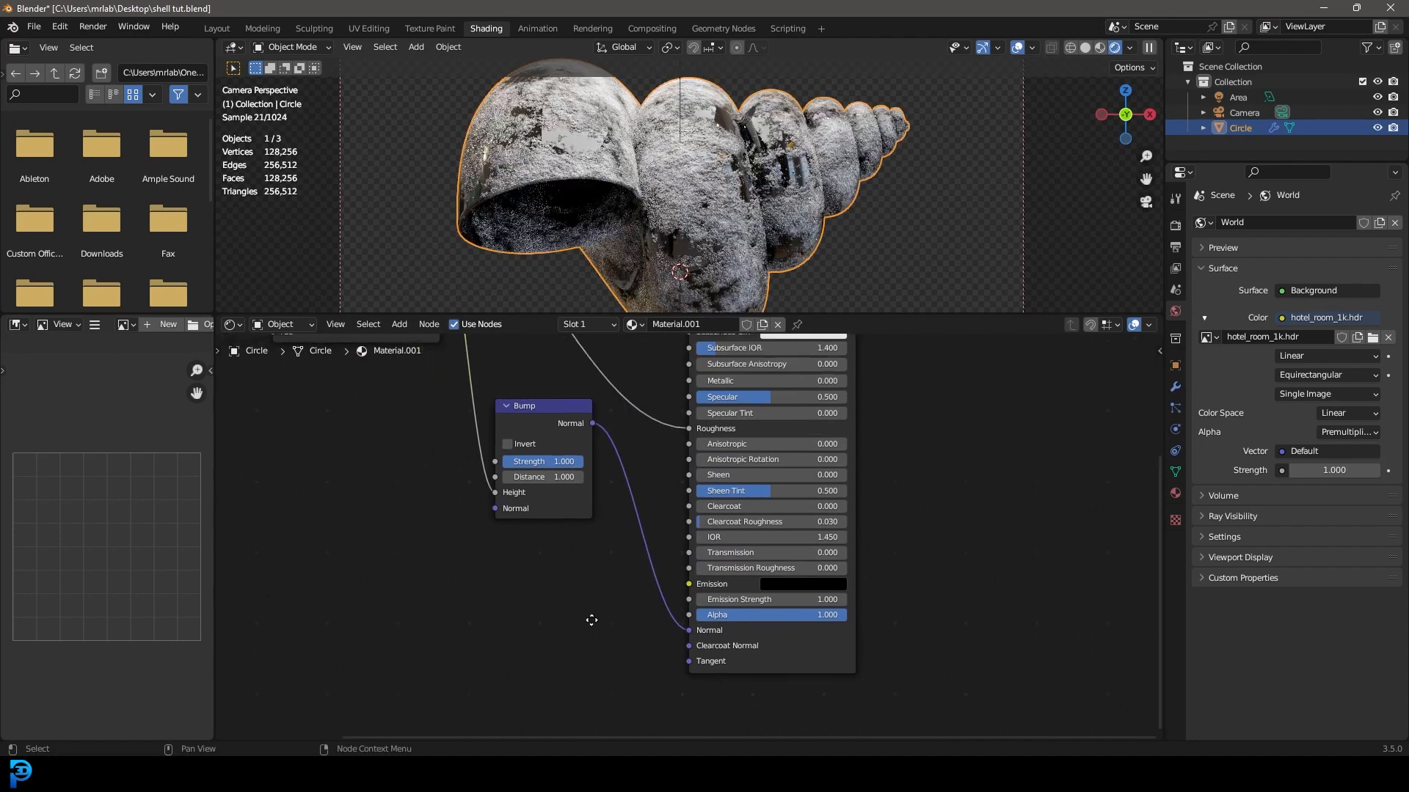
Step: Set the Bump node's strength to 0.3
scroll(684, 574, up, 1)
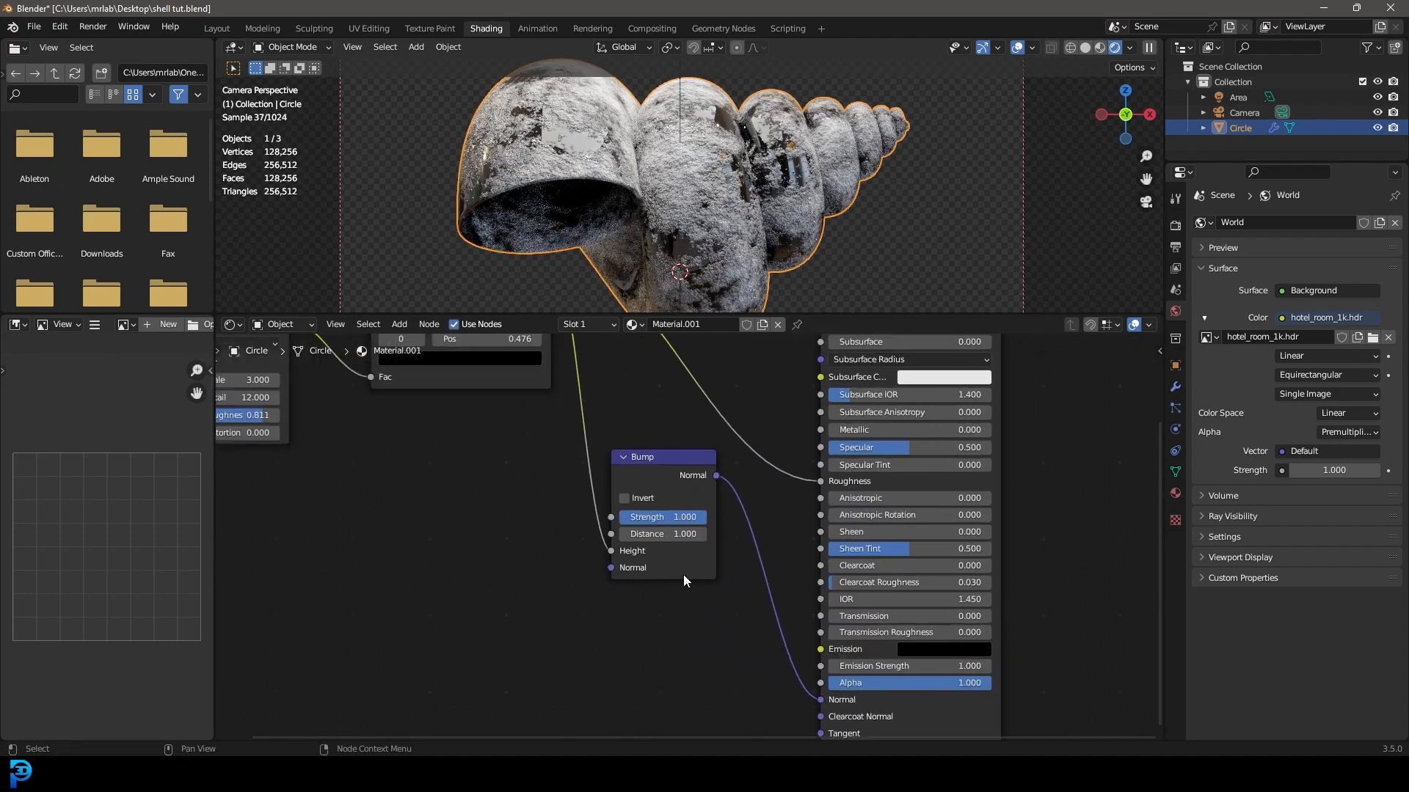
scroll(668, 518, up, 1)
double_click(663, 516)
text(.)
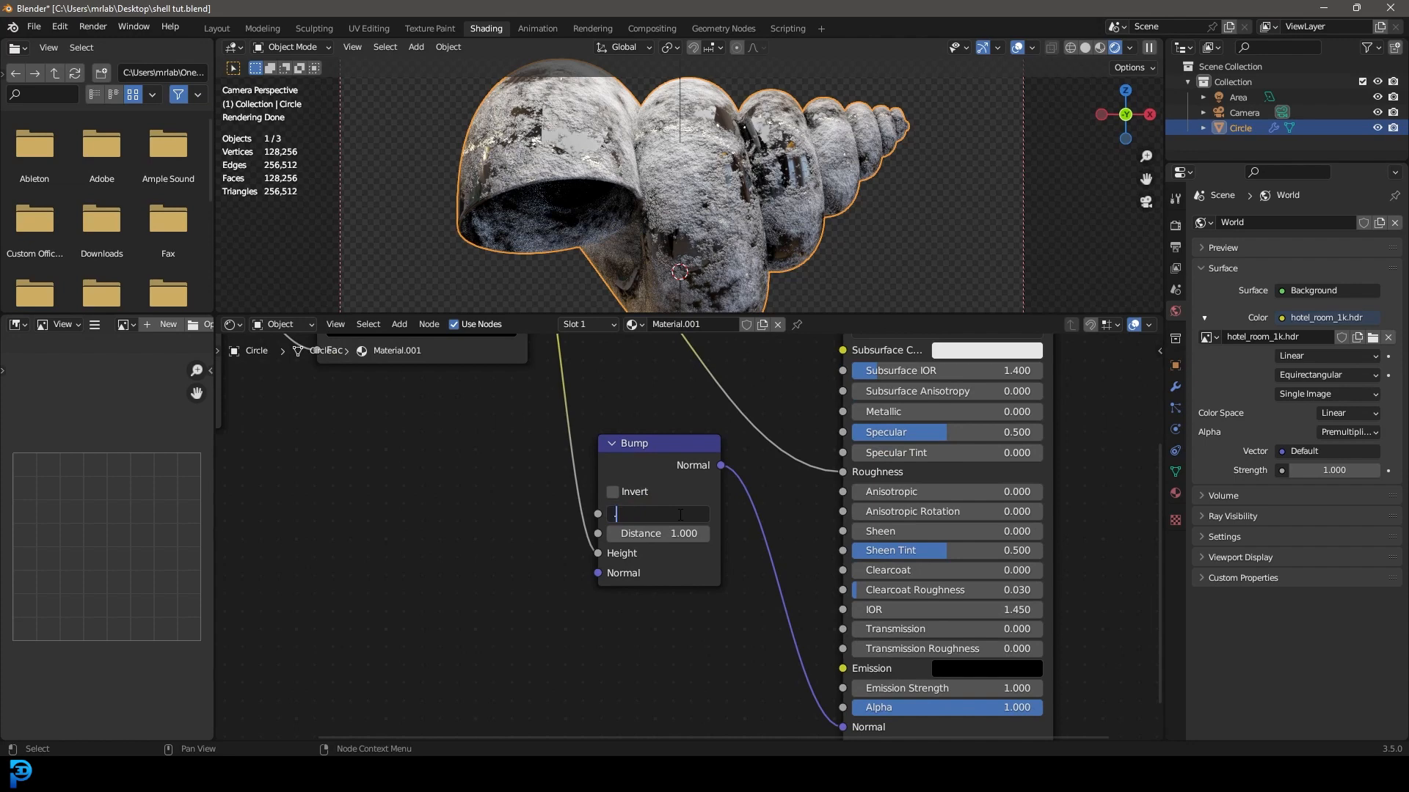
text(243)
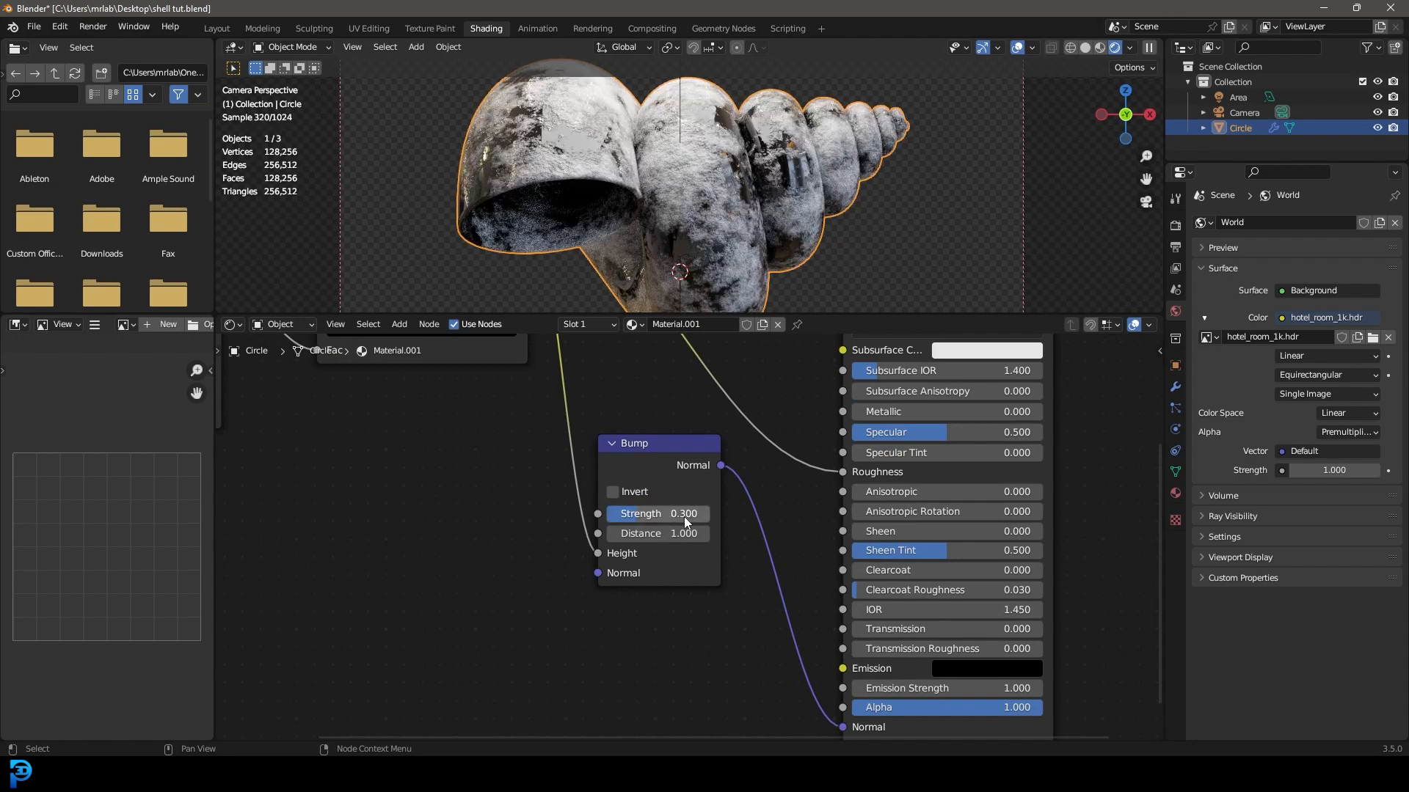
key(Return)
drag(684, 513, 494, 463)
Step: Move the ColorRamp's black stop to 0.427 and reduce the Bump strength to 0.095
middle_drag(495, 463, 773, 717)
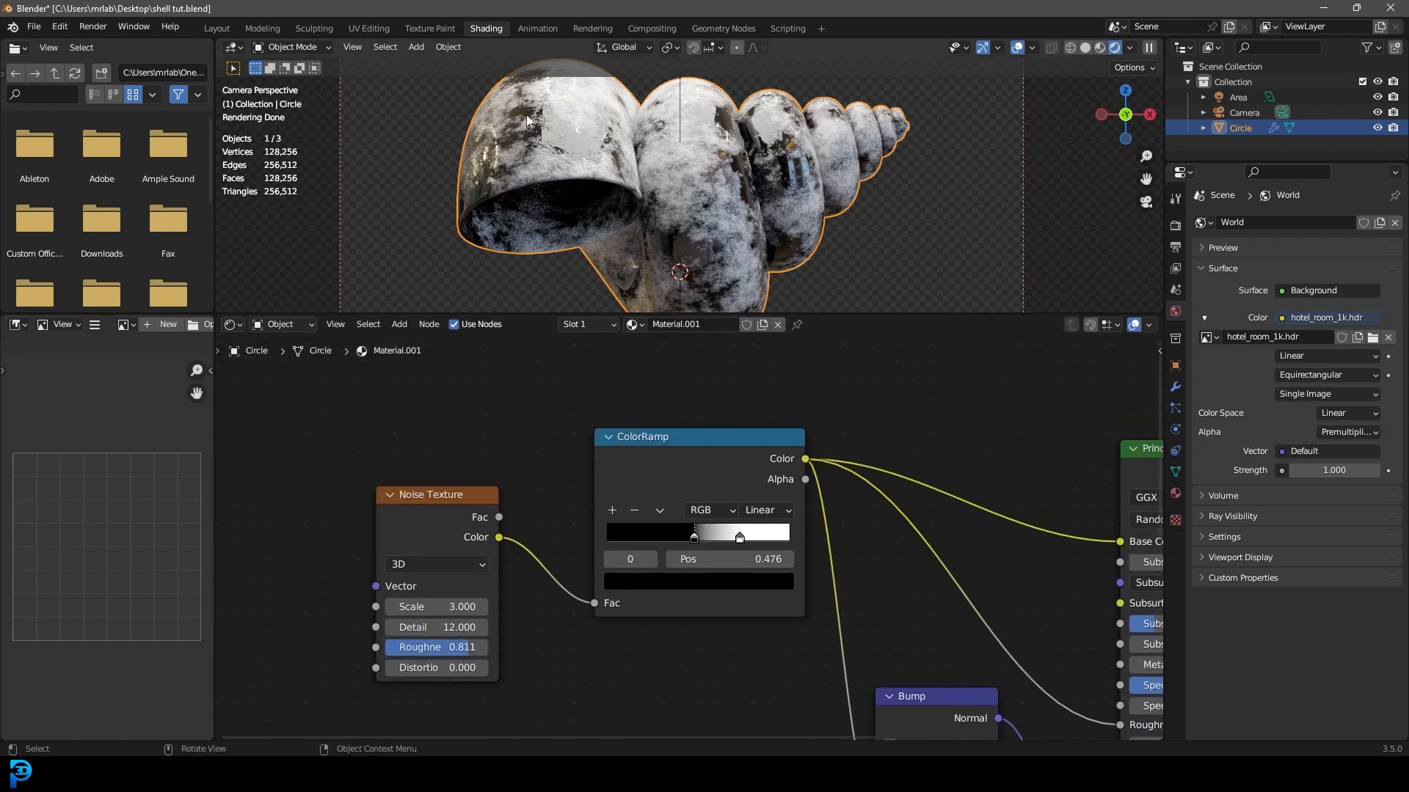
drag(693, 530, 688, 522)
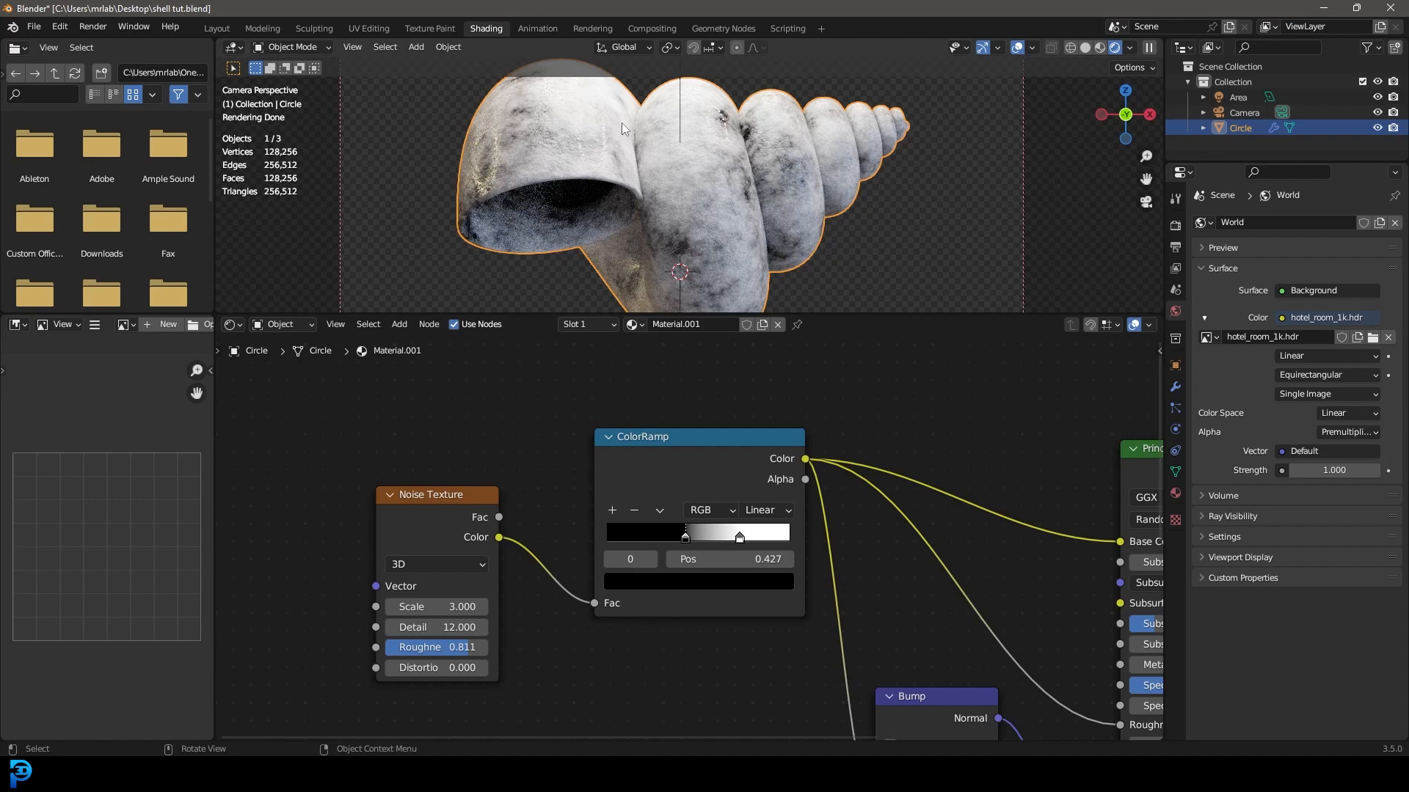
middle_drag(910, 560, 814, 430)
drag(849, 636, 844, 636)
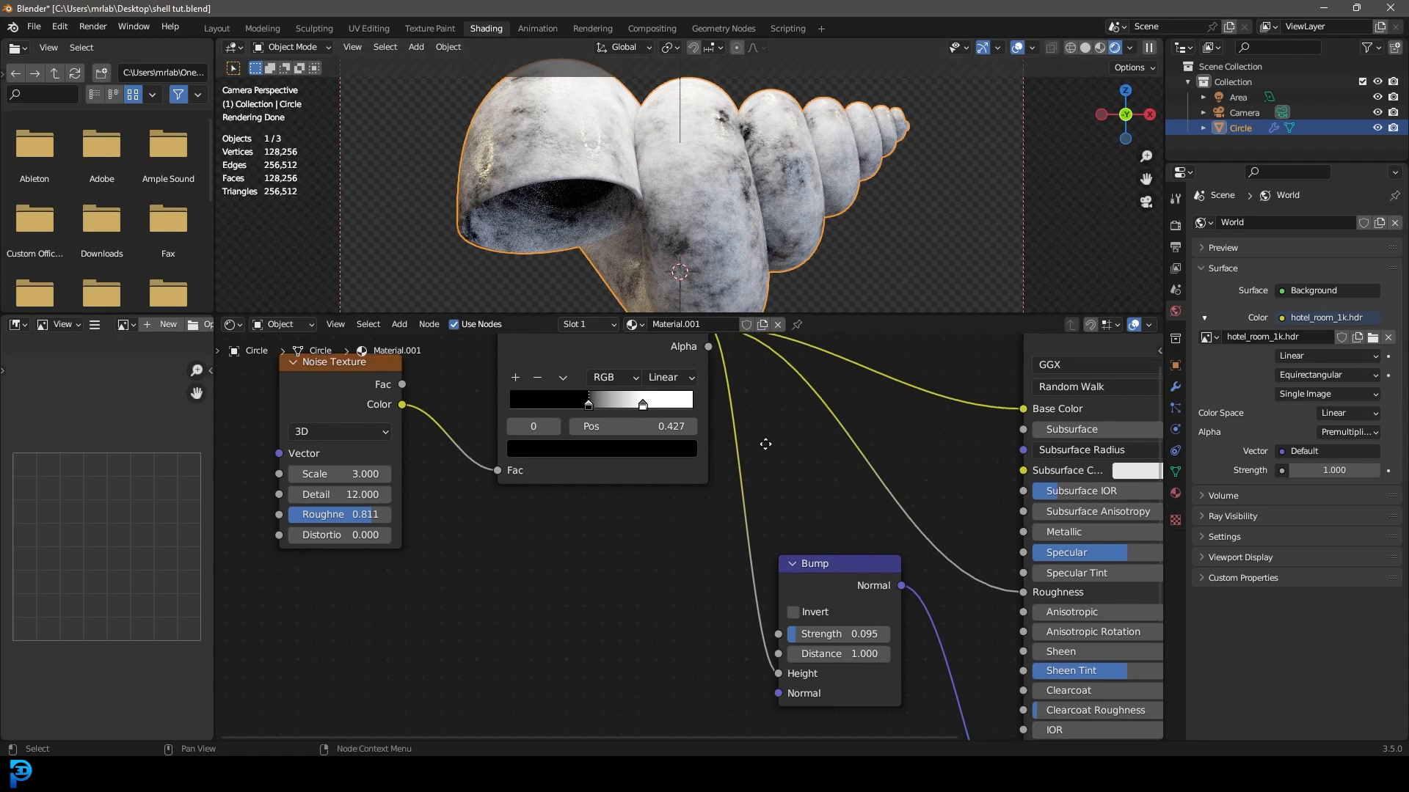
Step: Insert a second ColorRamp between the first ramp's Color and the Principled BSDF's Base Color
middle_drag(763, 441, 653, 594)
key(shift+a)
text(color)
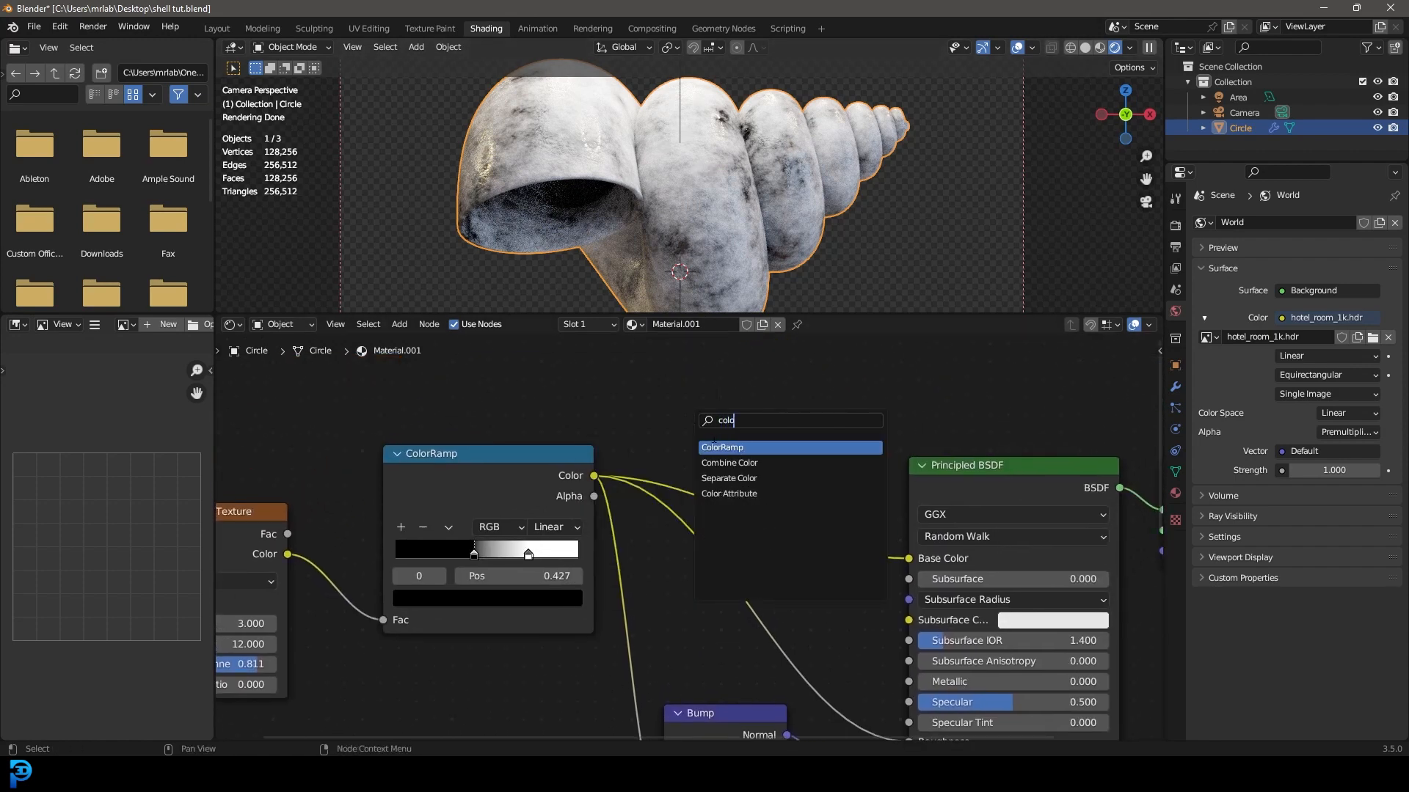
key(Return)
click(779, 417)
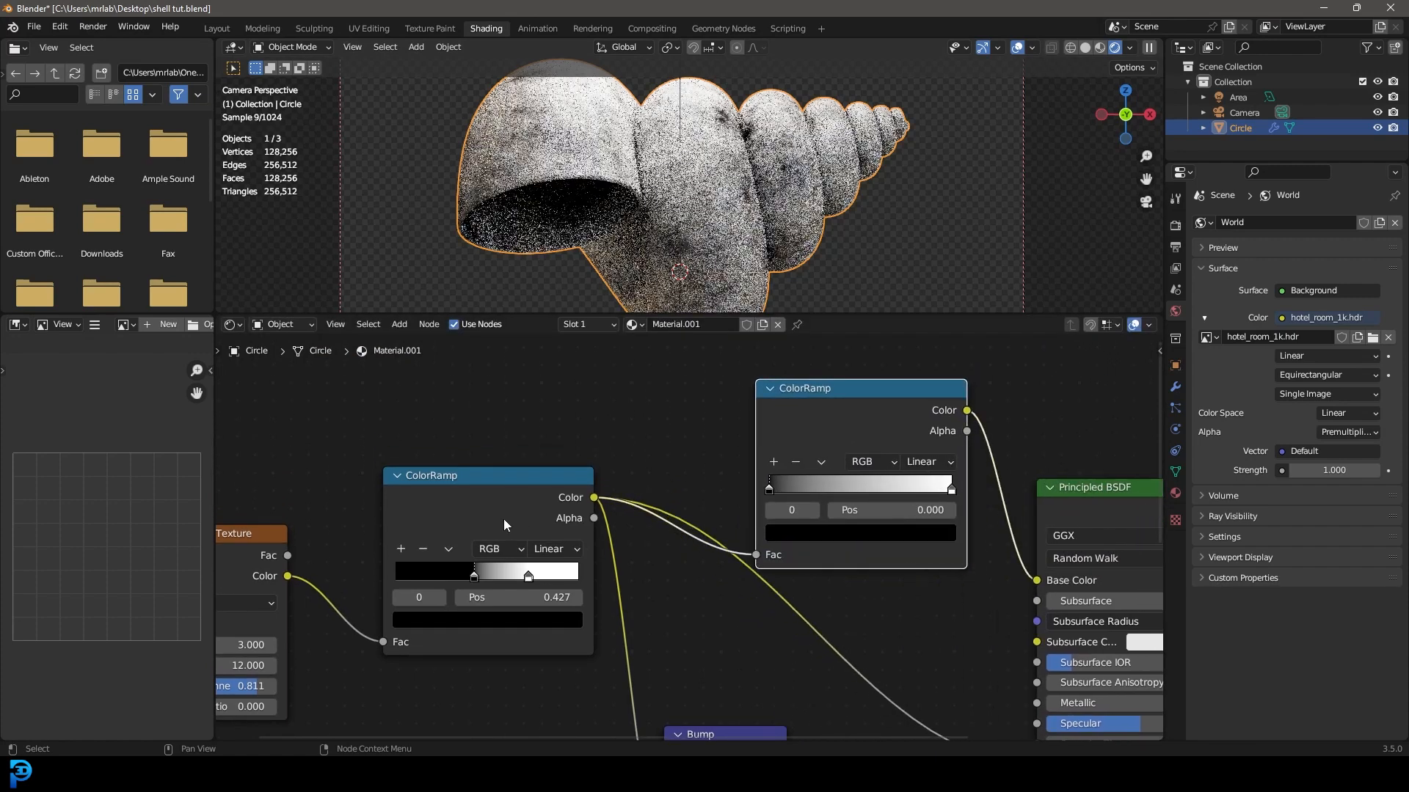
drag(1071, 494, 1072, 474)
middle_drag(927, 535, 801, 597)
Step: Move the second ramp's black stop to 0.120 and colour it brown with hue 0.118, saturation 0.546 and value 0.198
scroll(801, 597, up, 3)
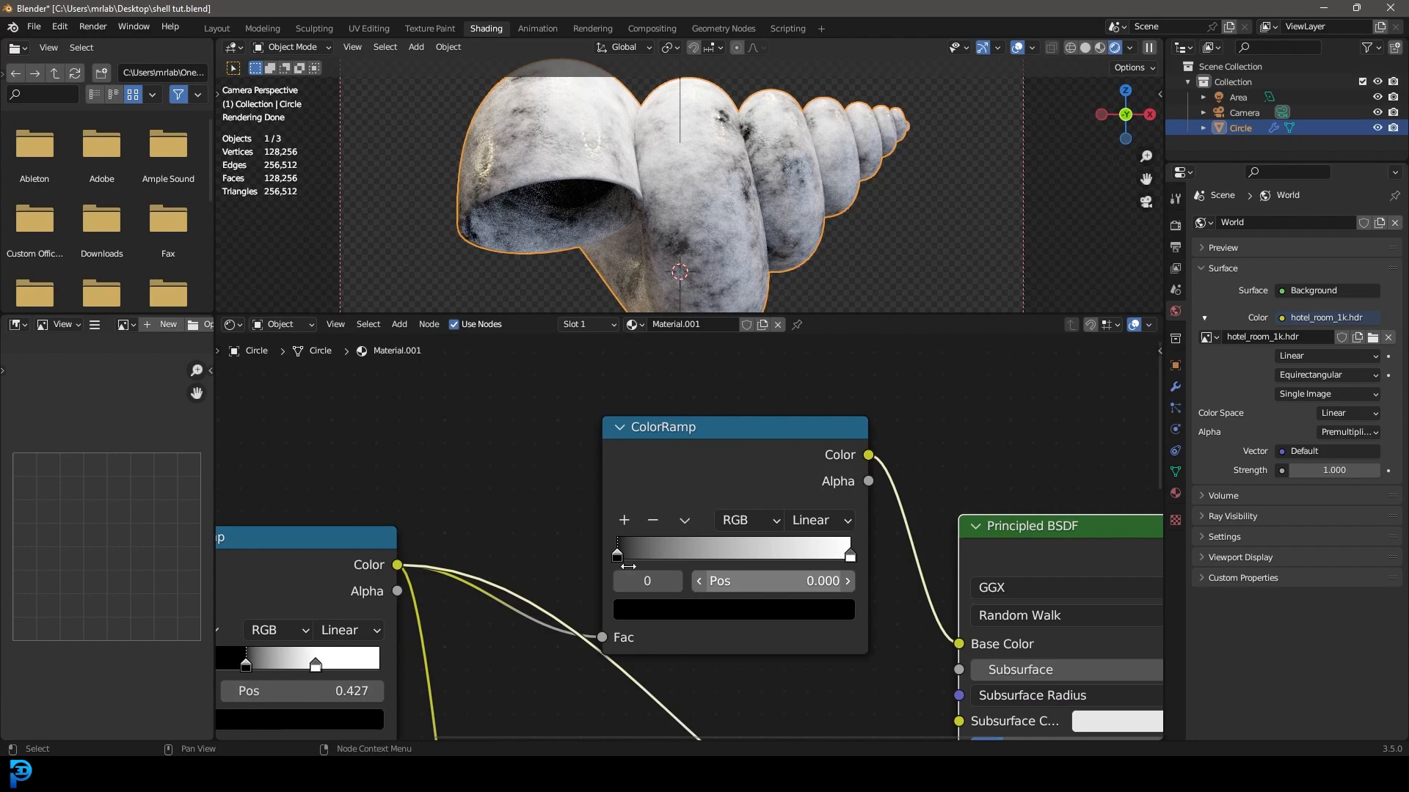
drag(615, 554, 644, 555)
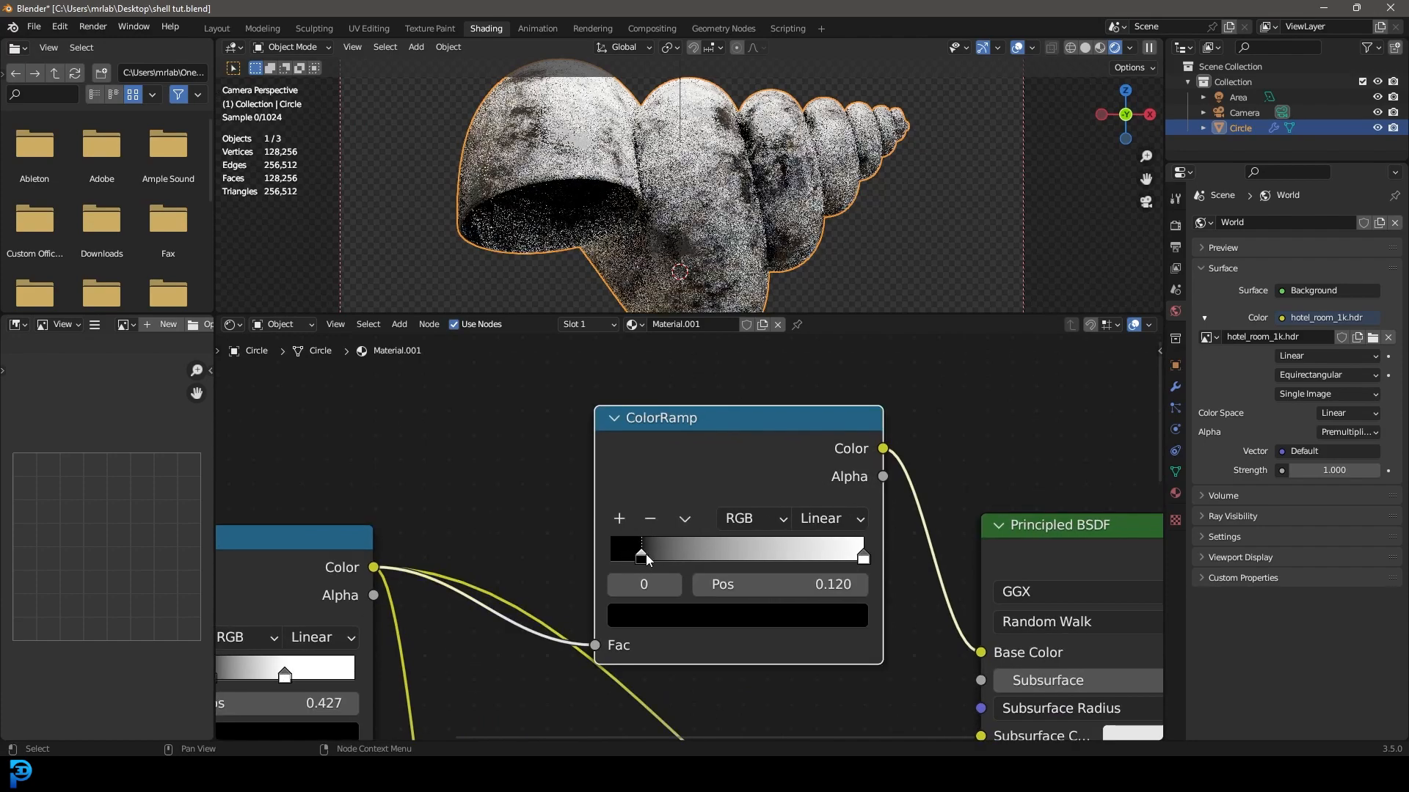
click(716, 615)
drag(819, 365, 817, 357)
drag(710, 353, 689, 378)
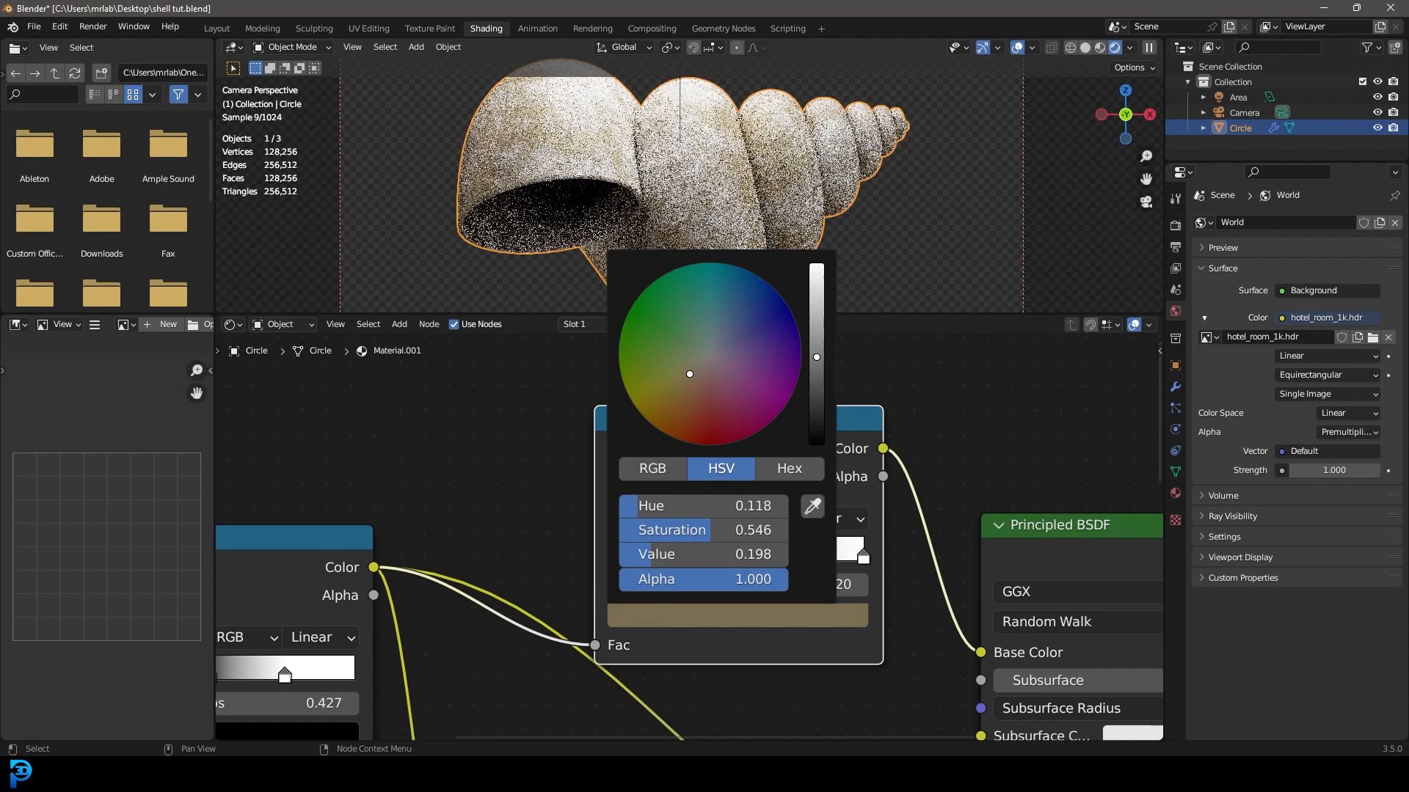
Step: Move the second ramp's white stop to 0.809 and tint it pale cream, and shift the brown stop to 0.182
drag(860, 560, 813, 562)
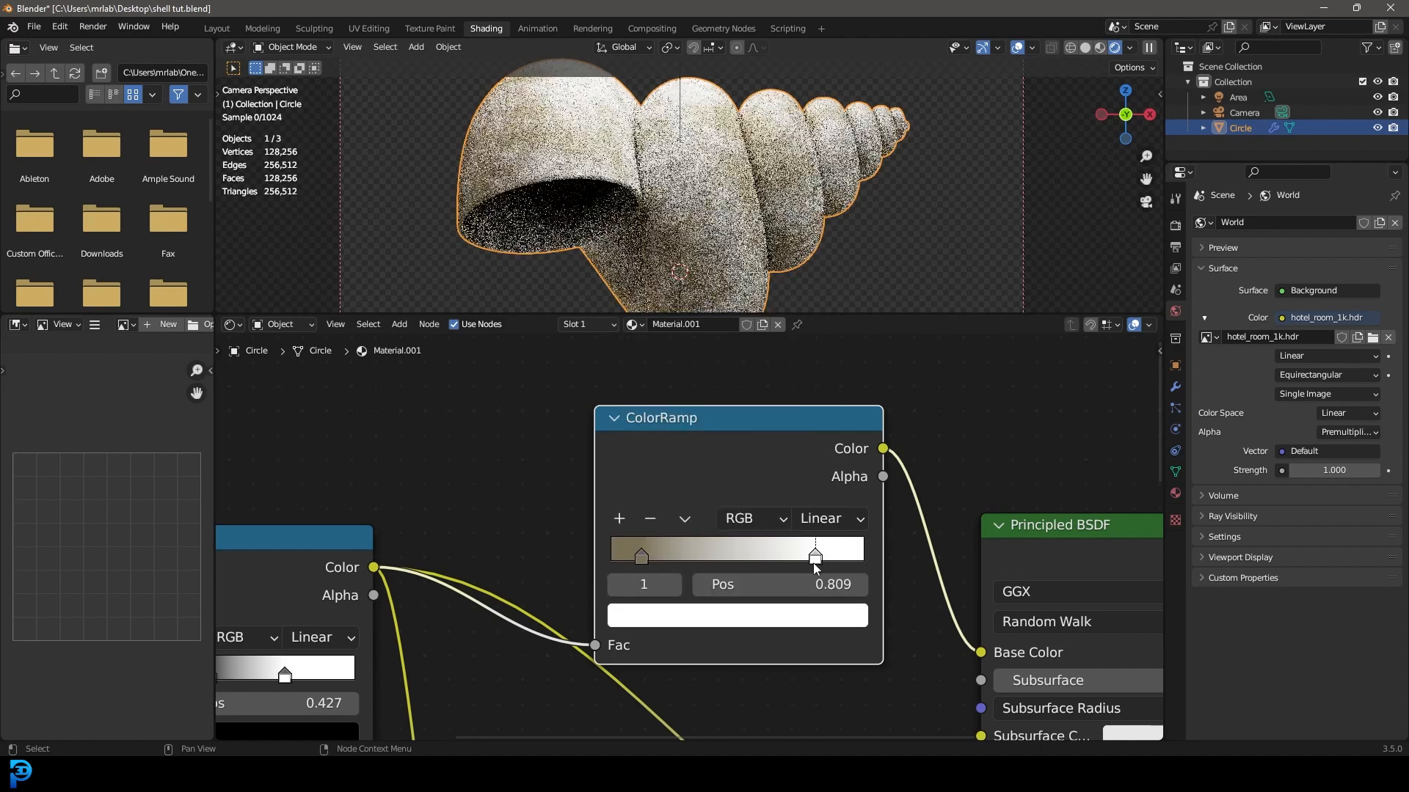
click(810, 616)
drag(709, 364, 699, 364)
middle_drag(876, 514, 874, 444)
mouse_move(644, 486)
mouse_down()
mouse_move(676, 481)
mouse_move(662, 477)
mouse_up()
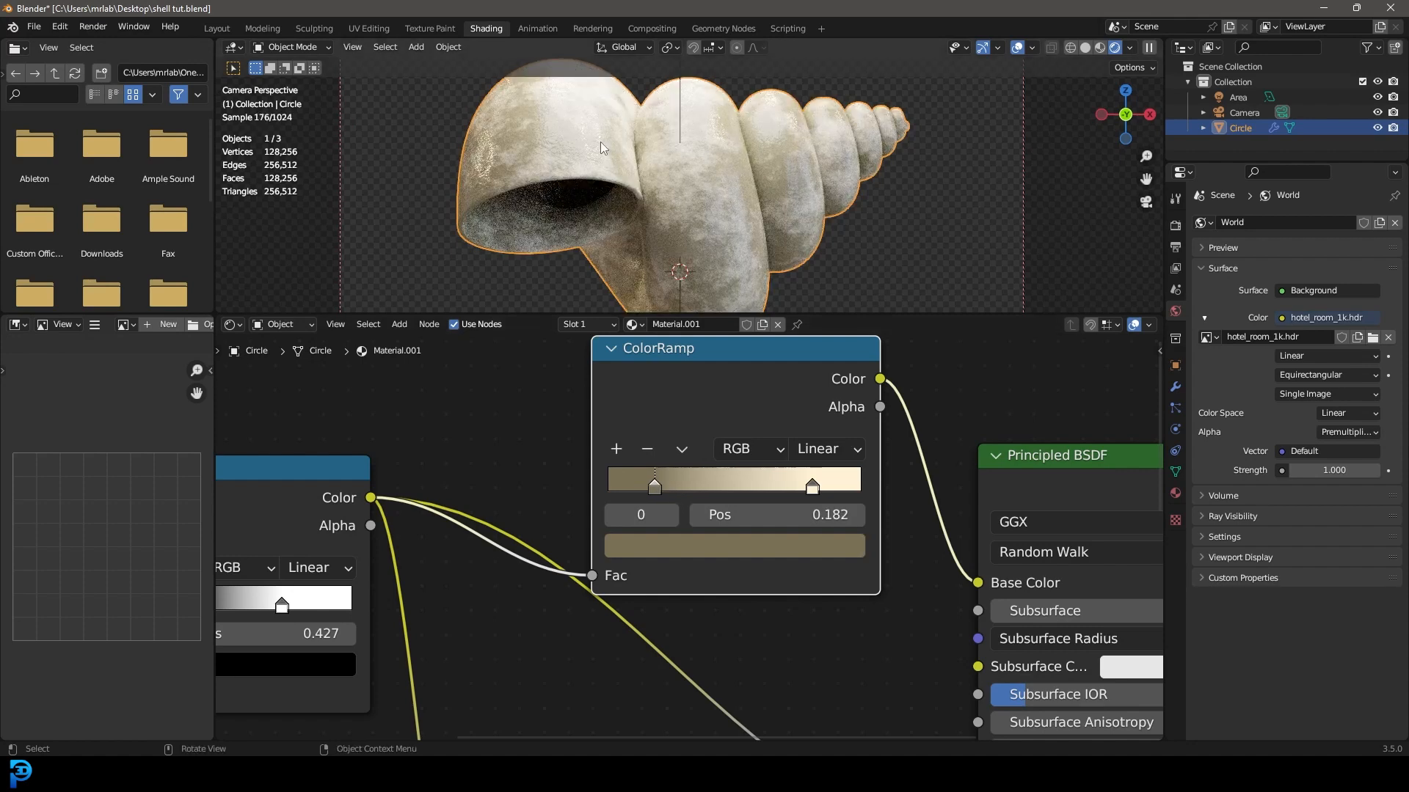
Step: Move the Material Output farther from the Principled BSDF and place an Ambient Occlusion node above the Principled BSDF
scroll(815, 599, down, 1)
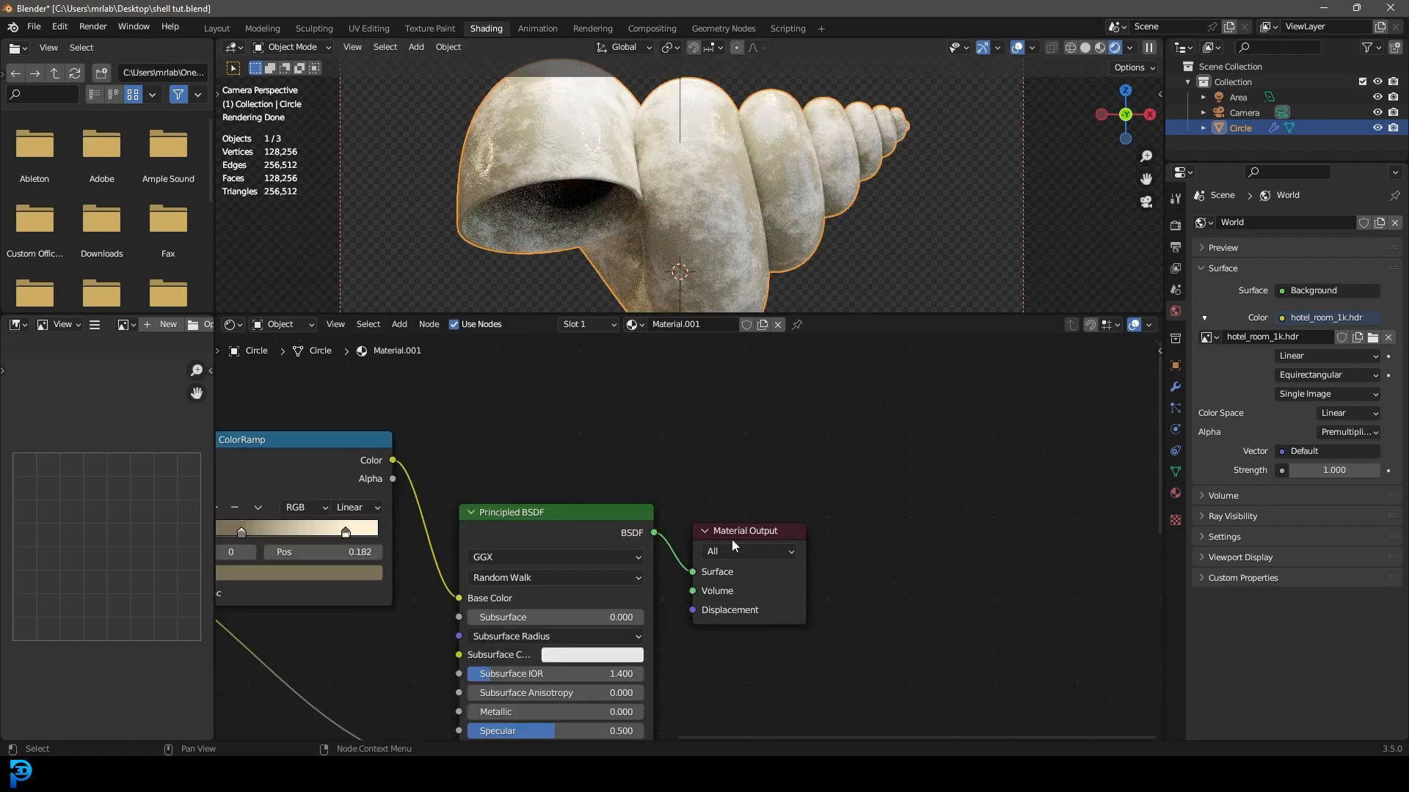
drag(722, 527, 1062, 502)
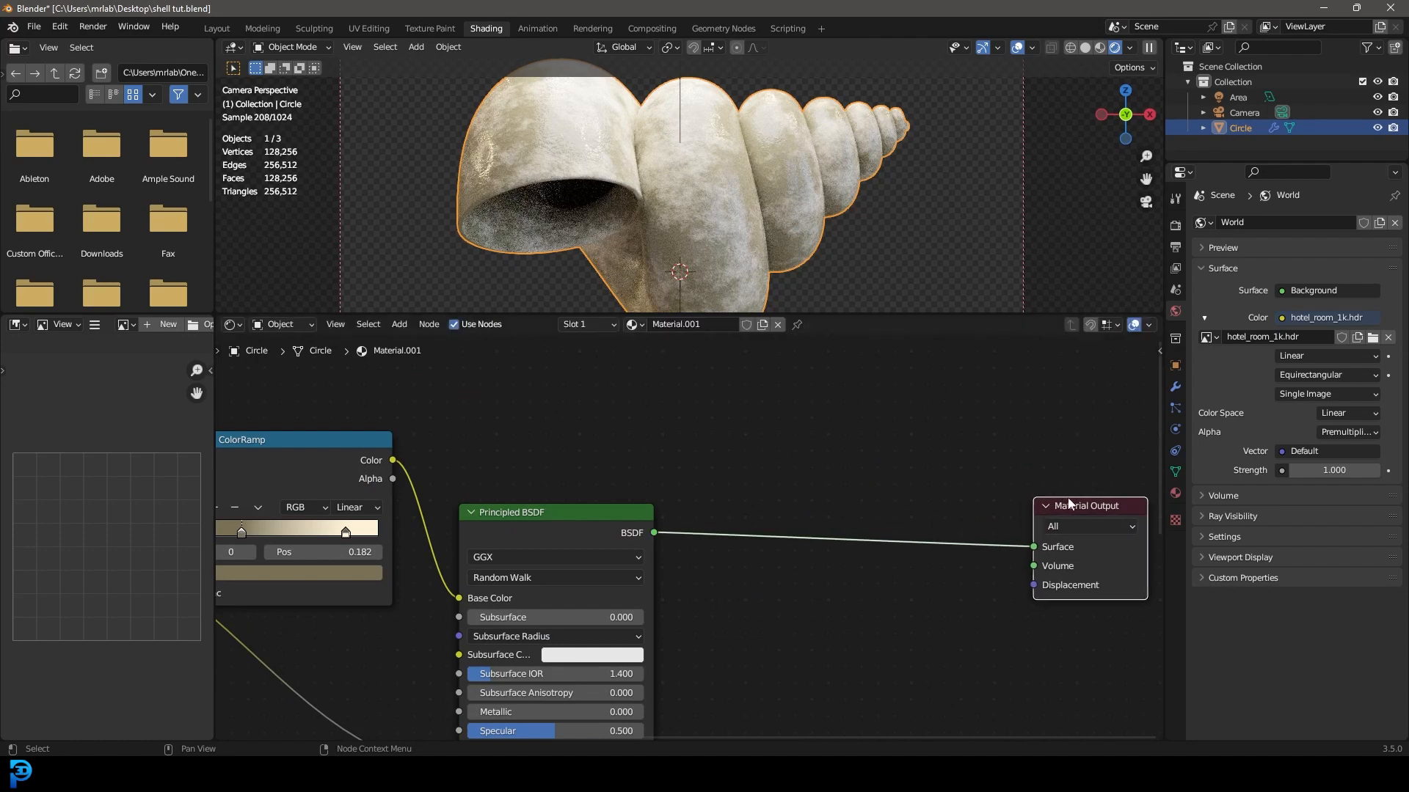
middle_drag(838, 443, 777, 477)
key(shift+a)
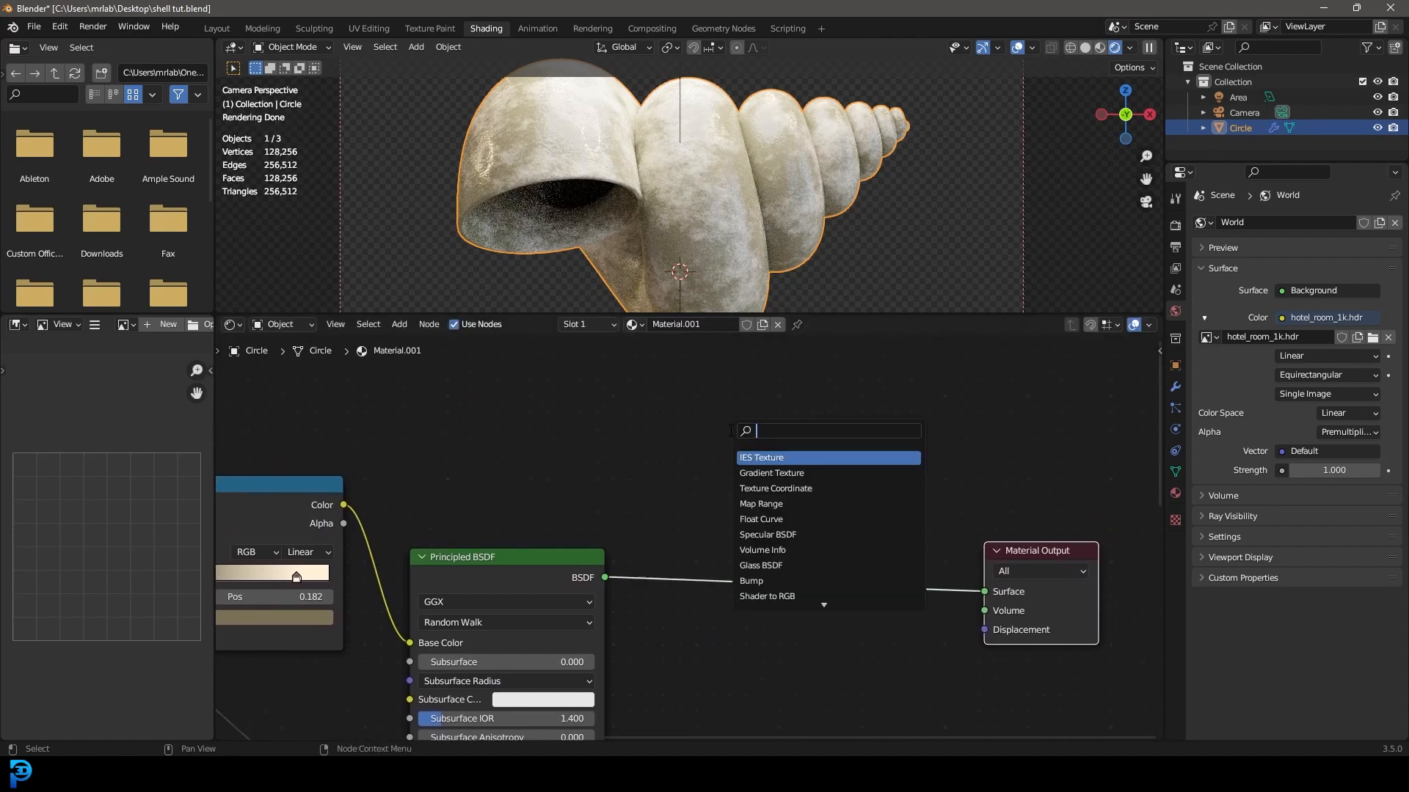
text(ambe)
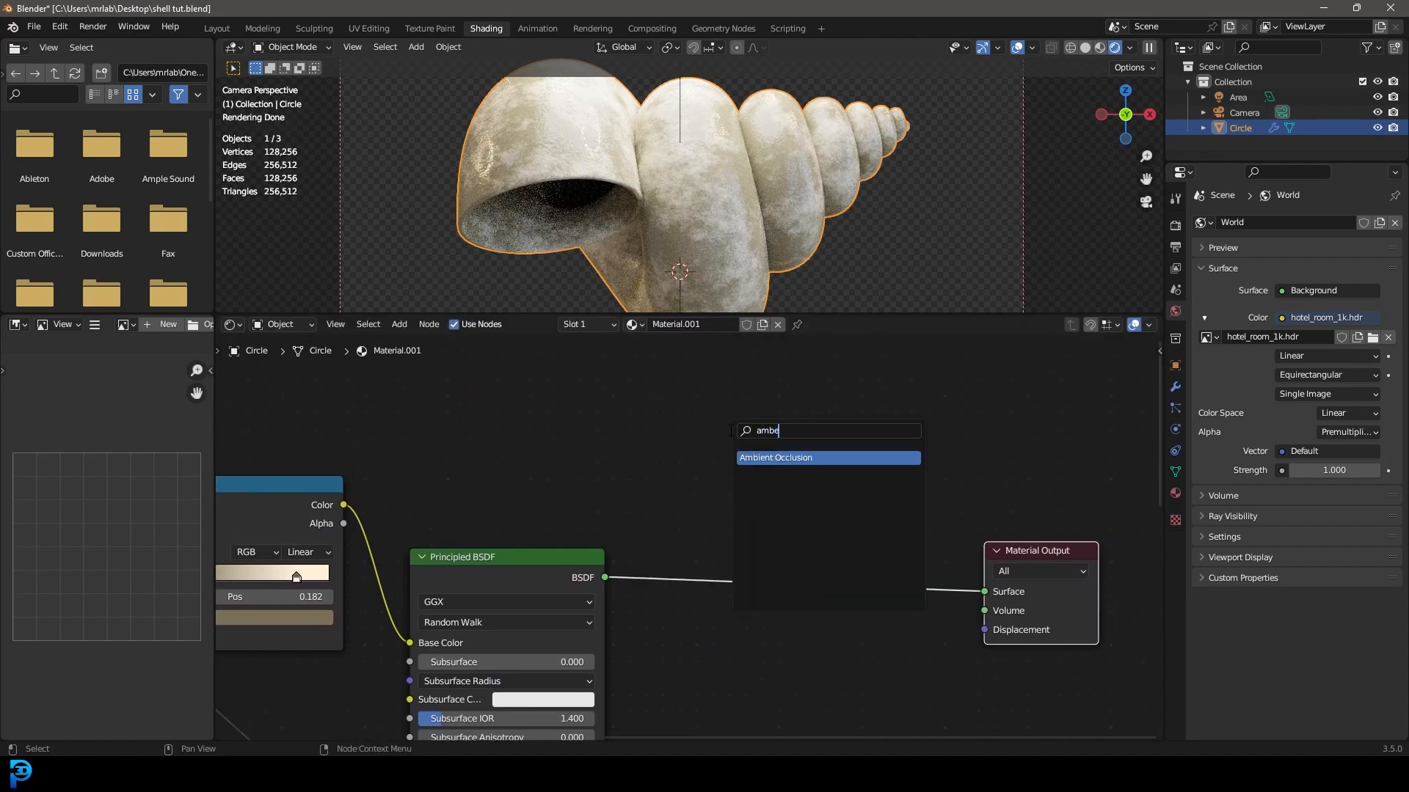
key(Return)
click(683, 456)
Step: Insert a Mix Shader node on the link between the Principled BSDF and the Material Output
key(shift+a)
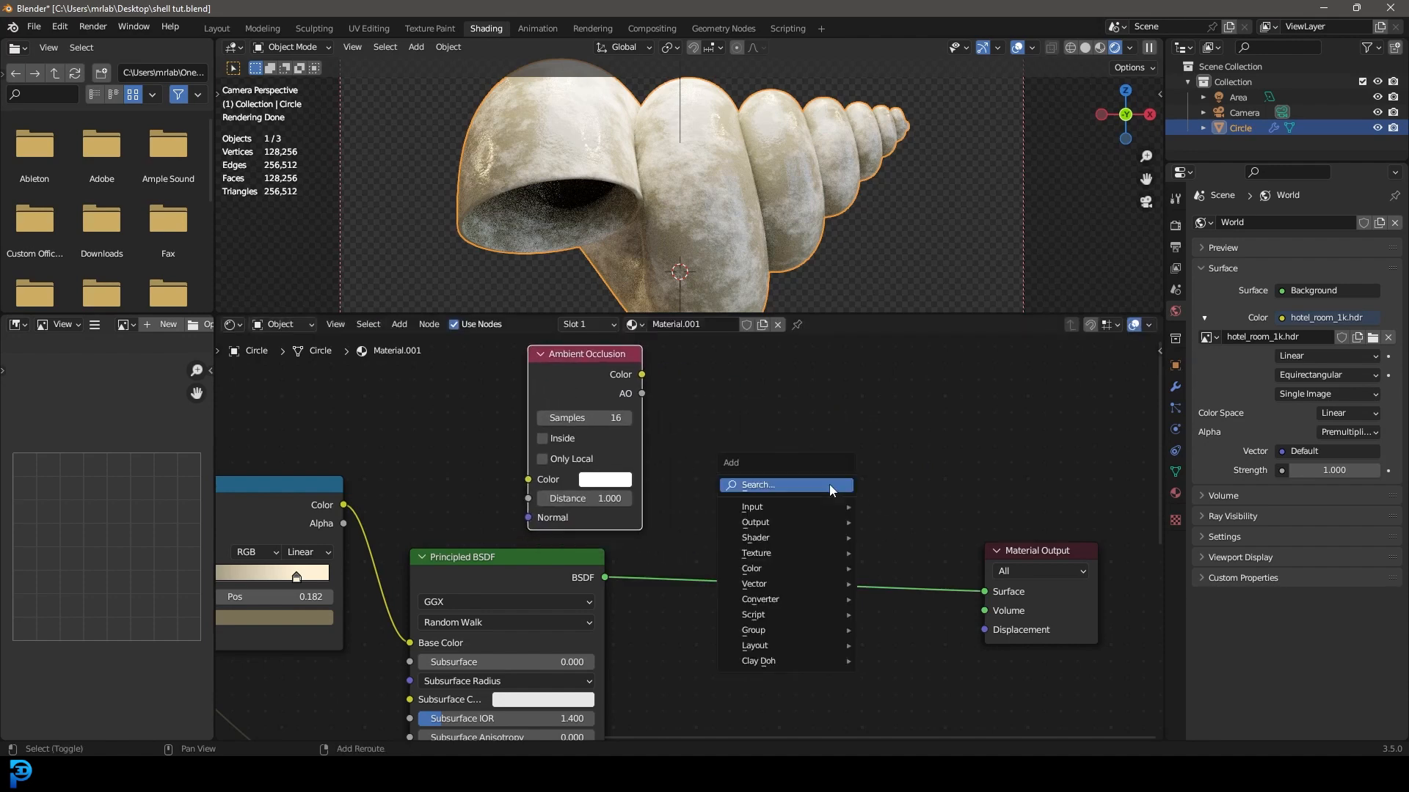
click(829, 484)
text(mix)
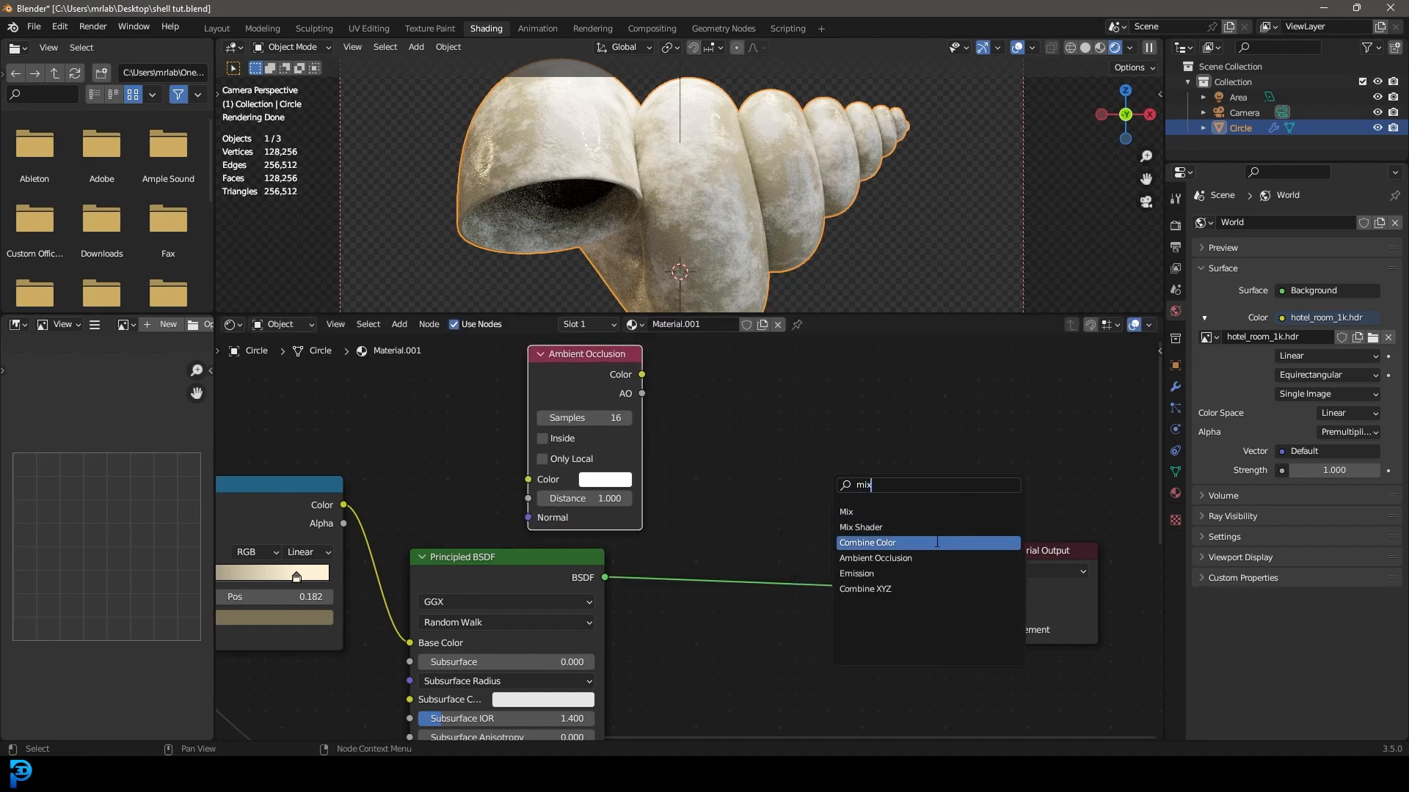
click(873, 527)
click(859, 607)
Step: Duplicate the Principled BSDF below the Mix Shader and connect the copy's BSDF output to the second Shader input
middle_drag(693, 639, 707, 526)
click(482, 456)
key(shift+d)
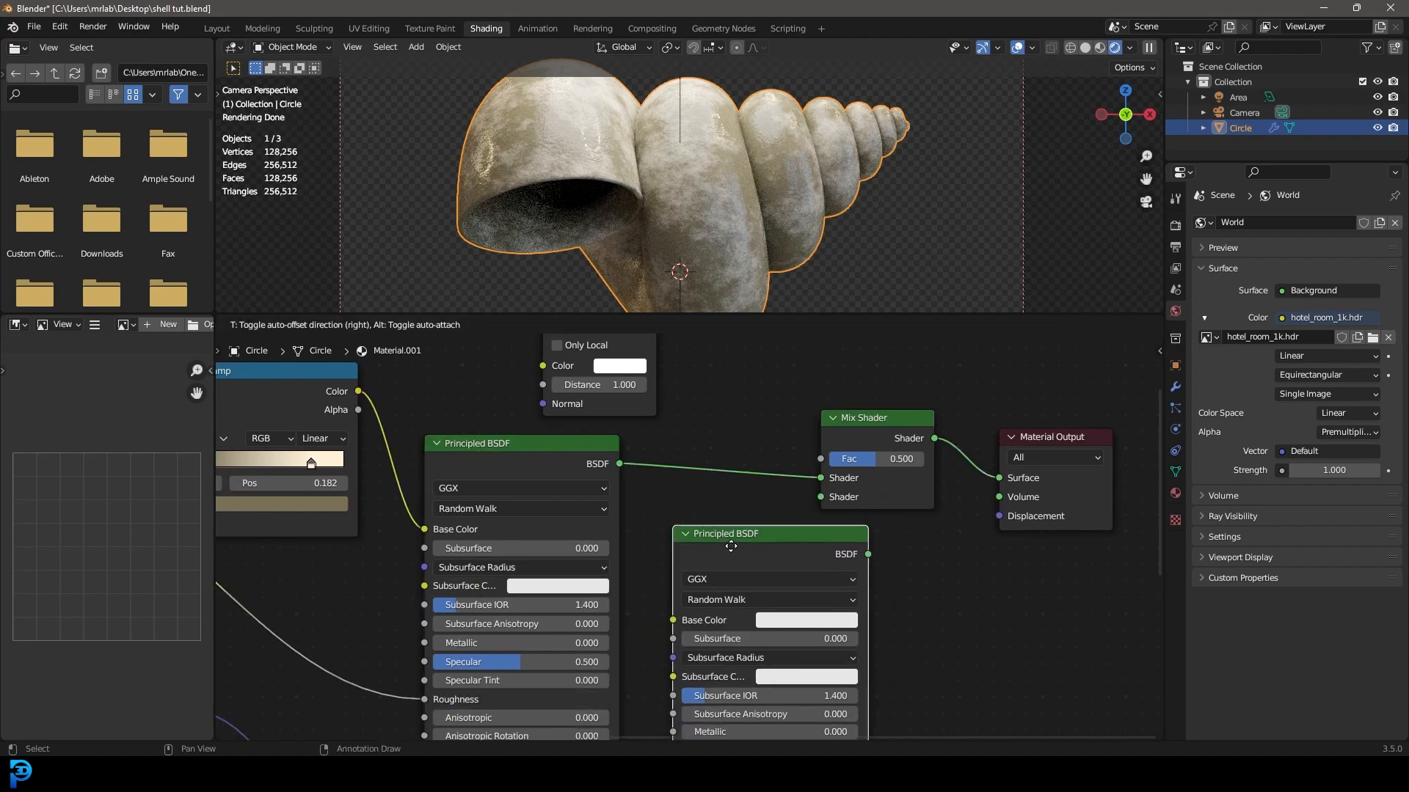
click(867, 571)
drag(852, 560, 820, 497)
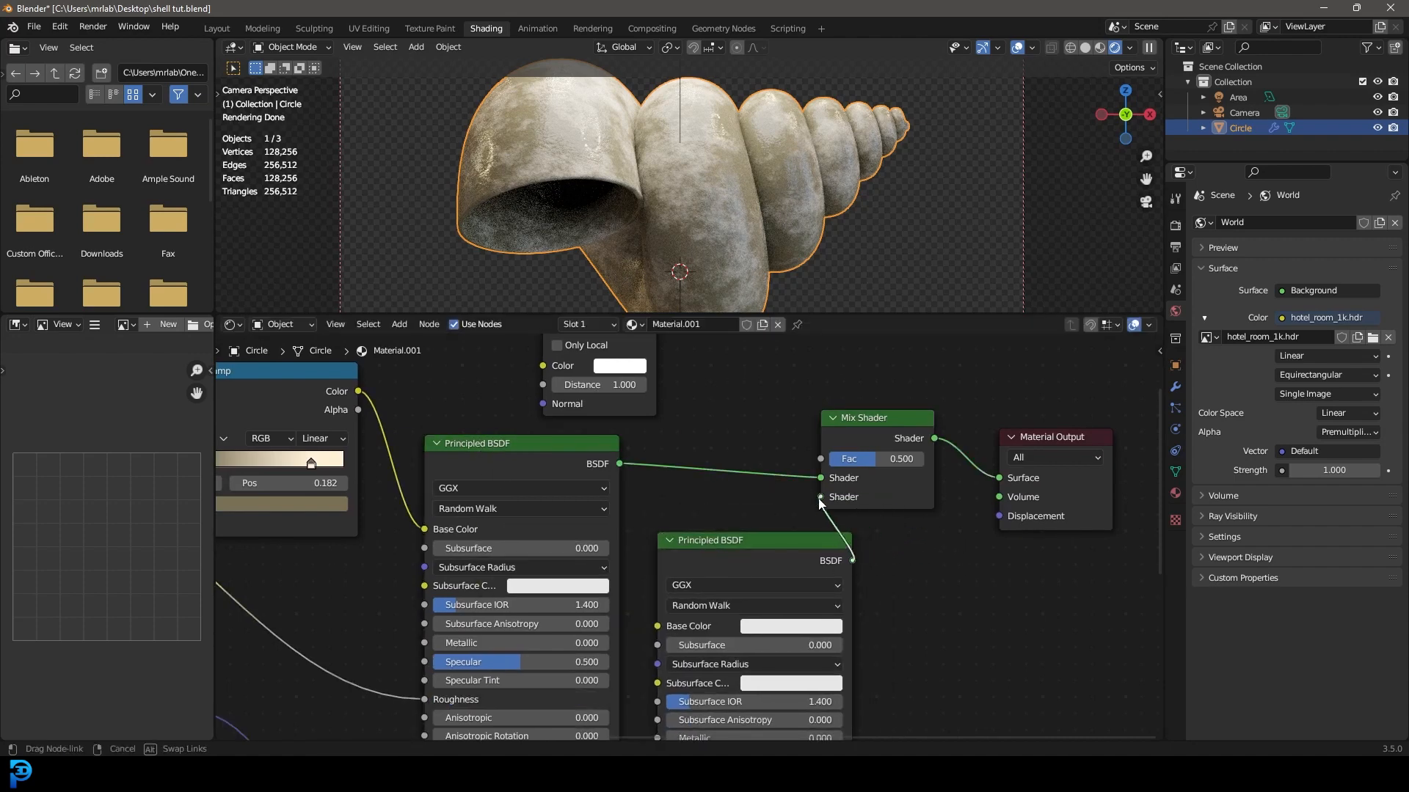
Step: Set the duplicated Principled BSDF's Base Color to dark reddish brown with hue 0.030, saturation 0.948 and value 0.108
click(800, 629)
click(802, 498)
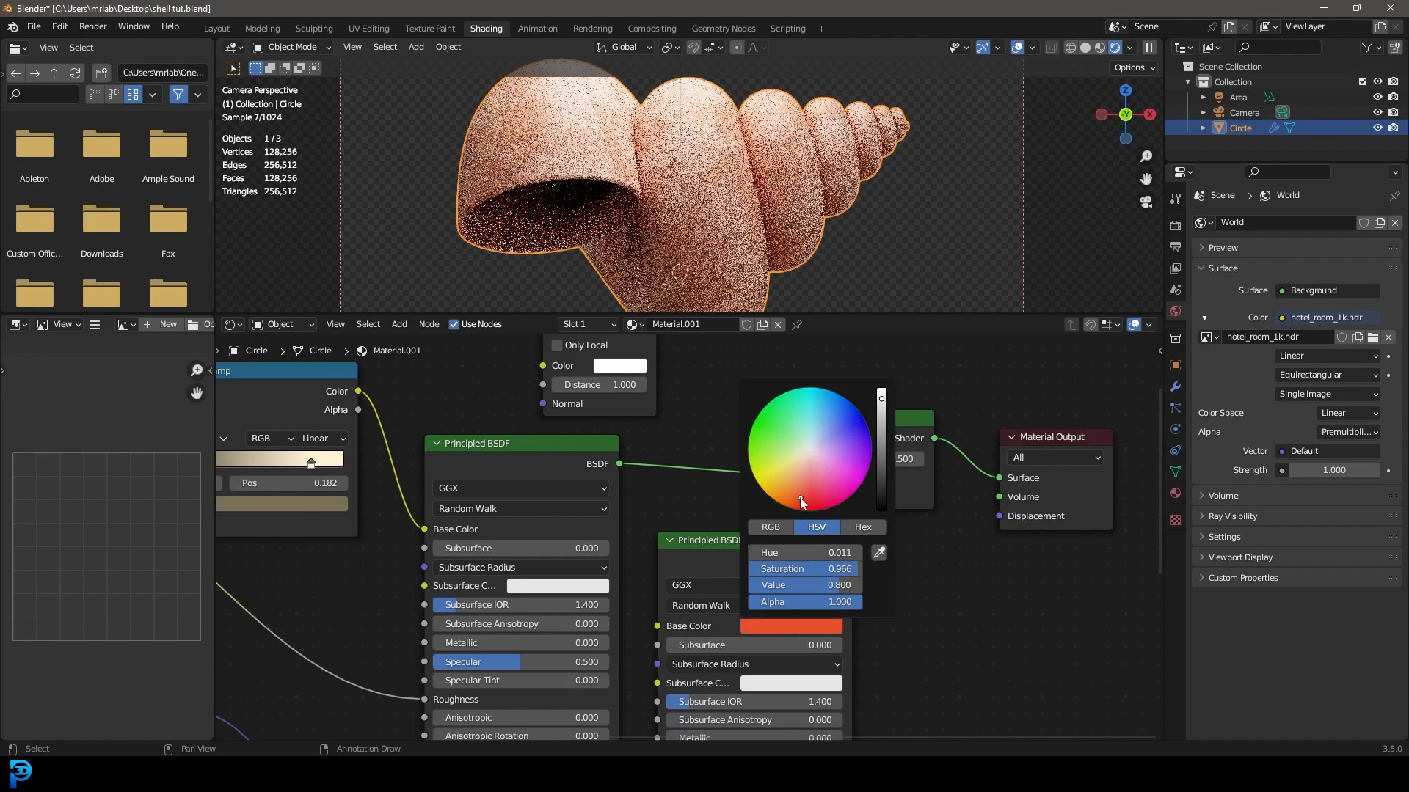
drag(882, 455, 881, 465)
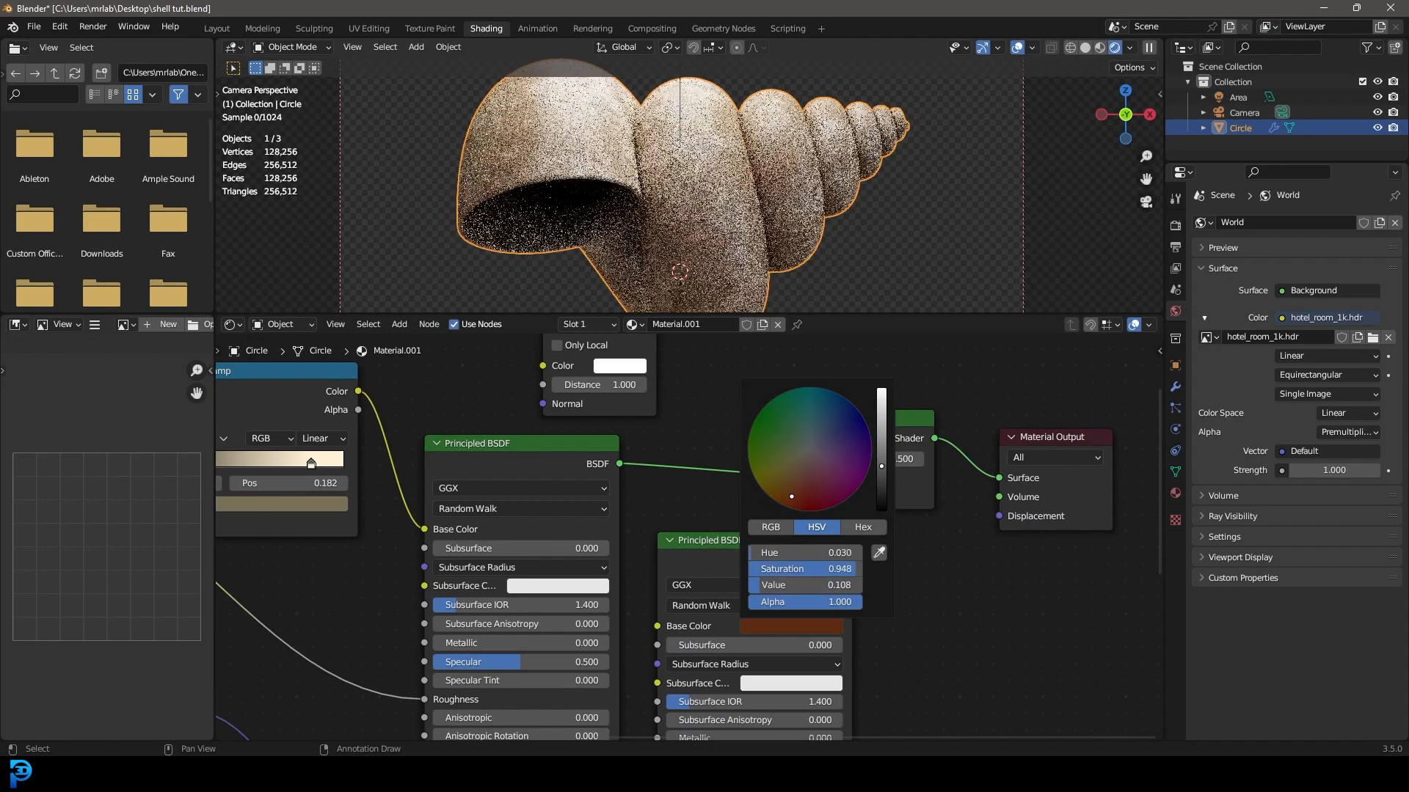
Step: Connect the Ambient Occlusion node's Color to the Mix Shader's Fac and insert a ColorRamp between them
middle_drag(784, 438, 837, 553)
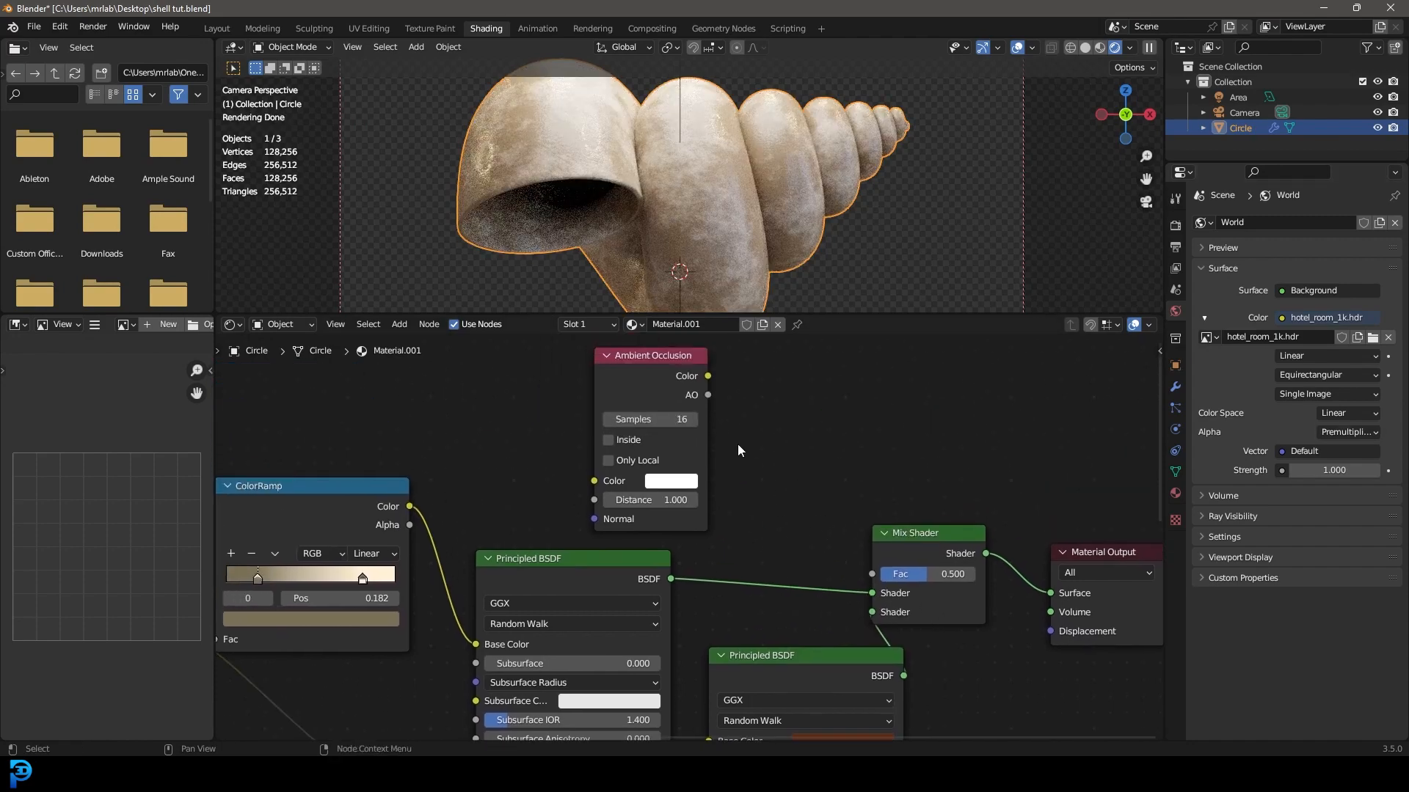
drag(708, 376, 889, 577)
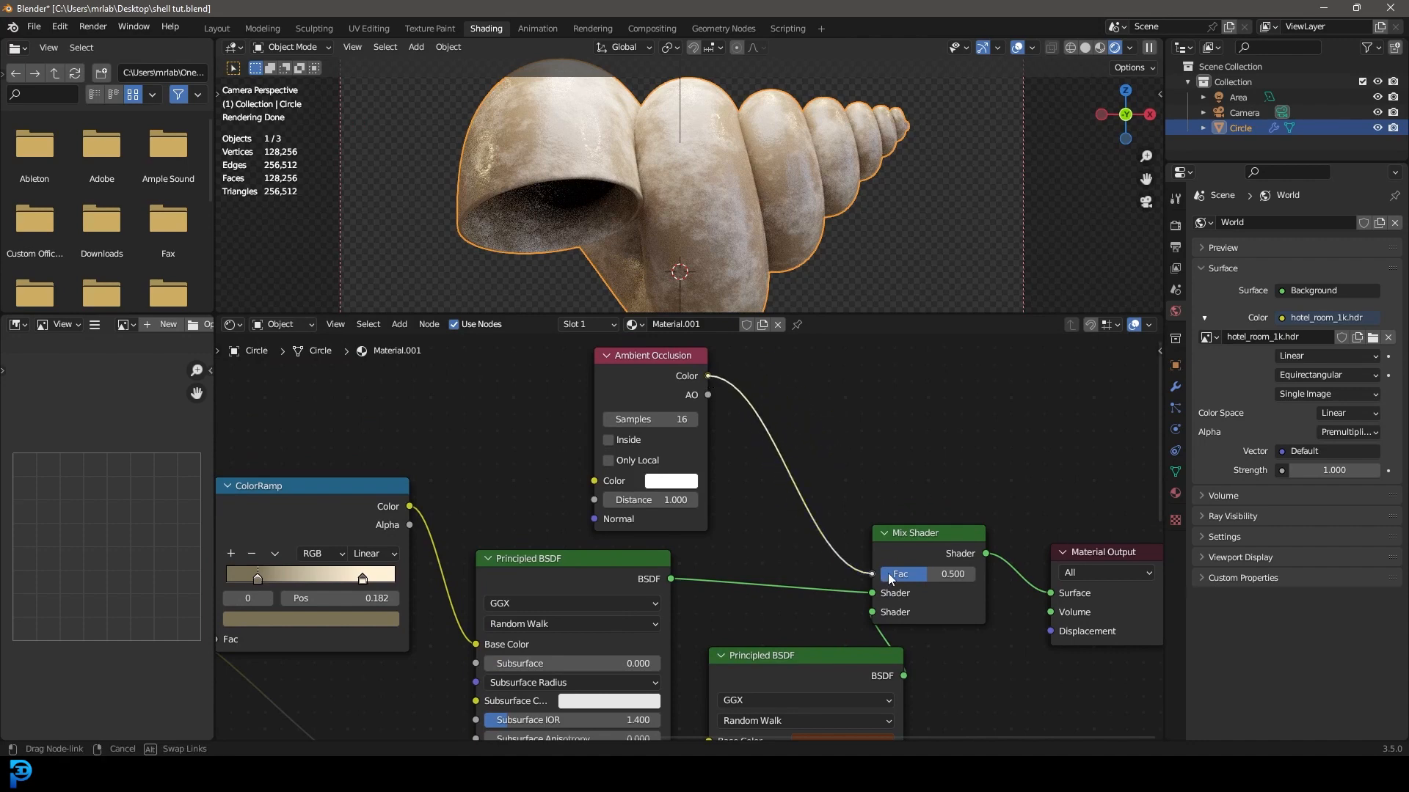
middle_drag(772, 396, 780, 432)
key(shift+a)
text(ramp)
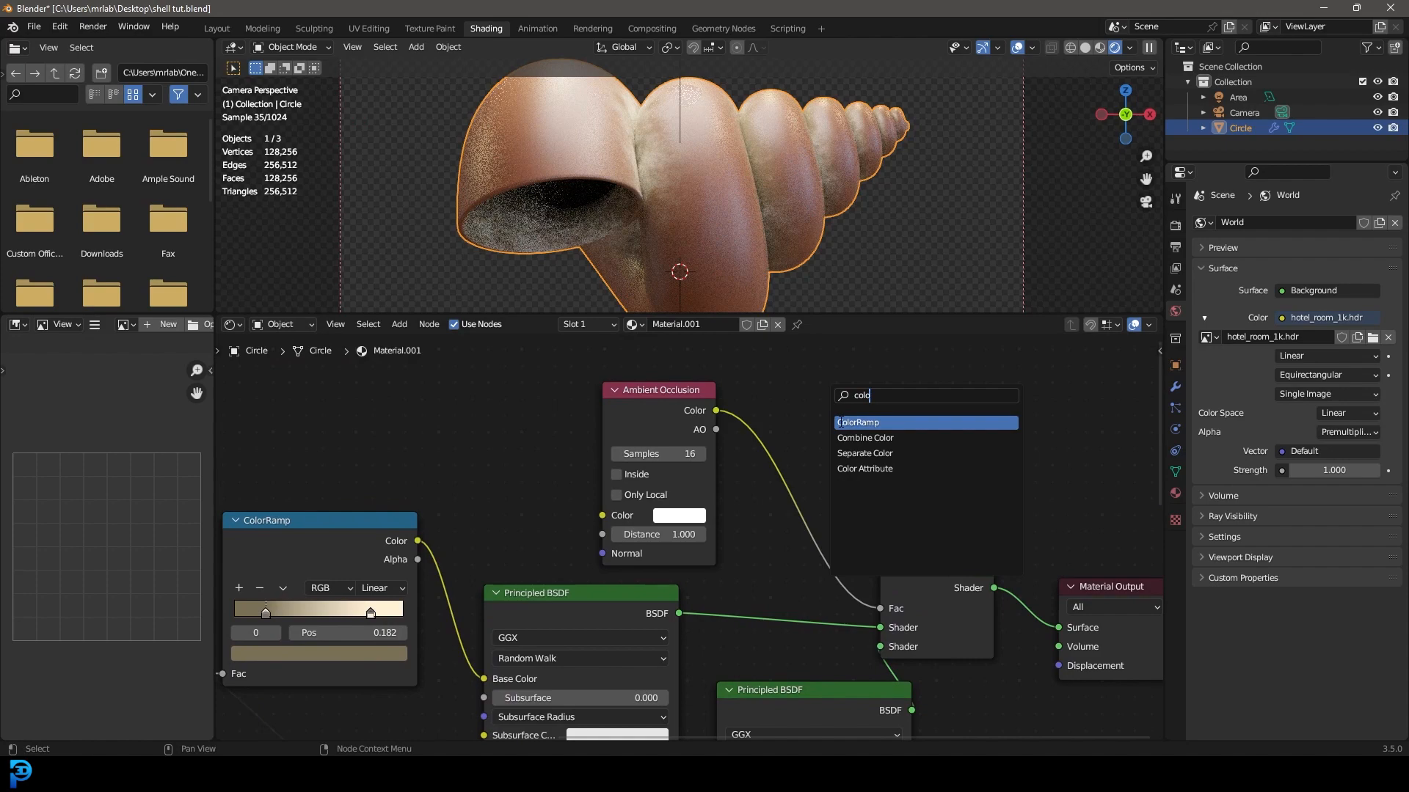
key(Return)
click(778, 424)
Step: Make the Ambient Occlusion ramp run from white to black and move its white stop to 0.378
drag(794, 466, 877, 468)
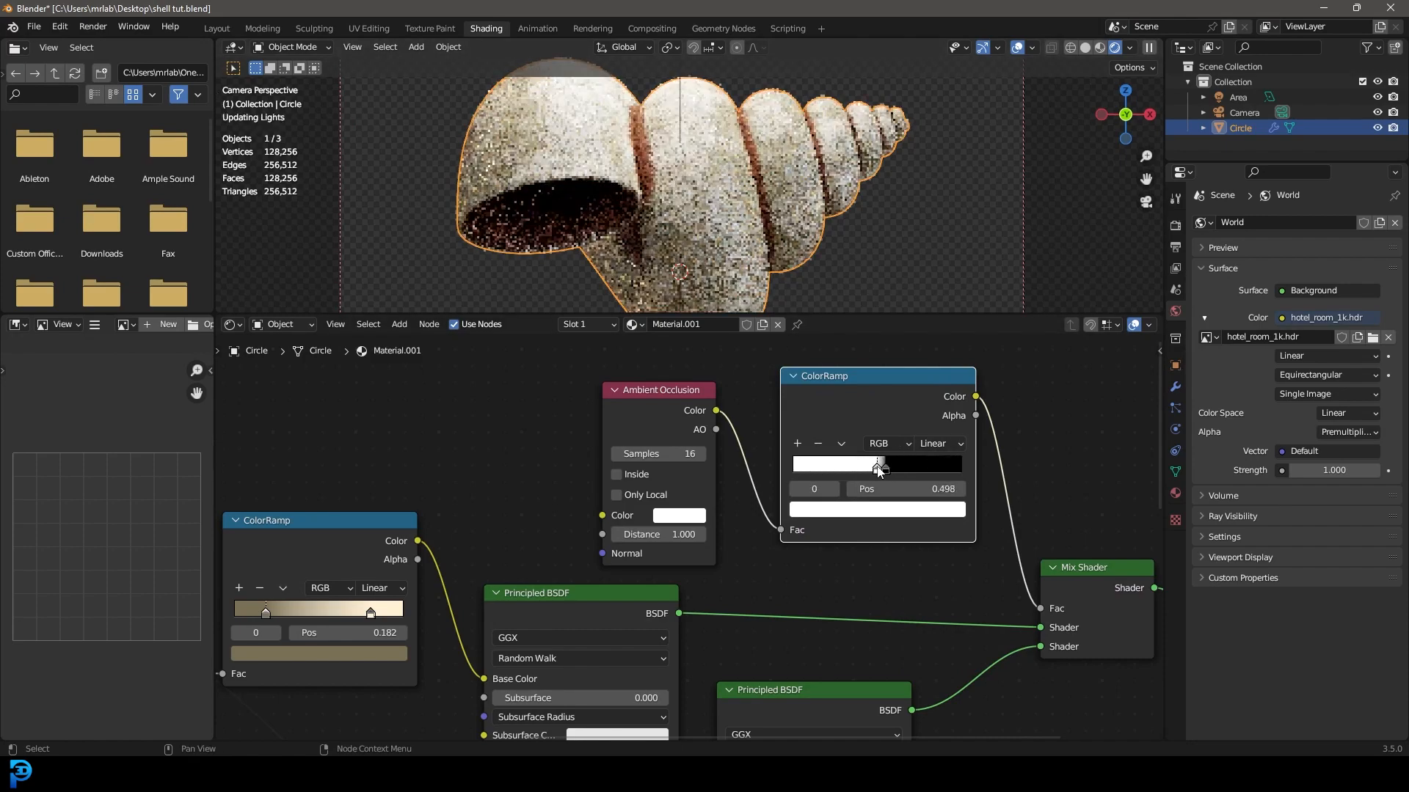
drag(886, 468, 857, 468)
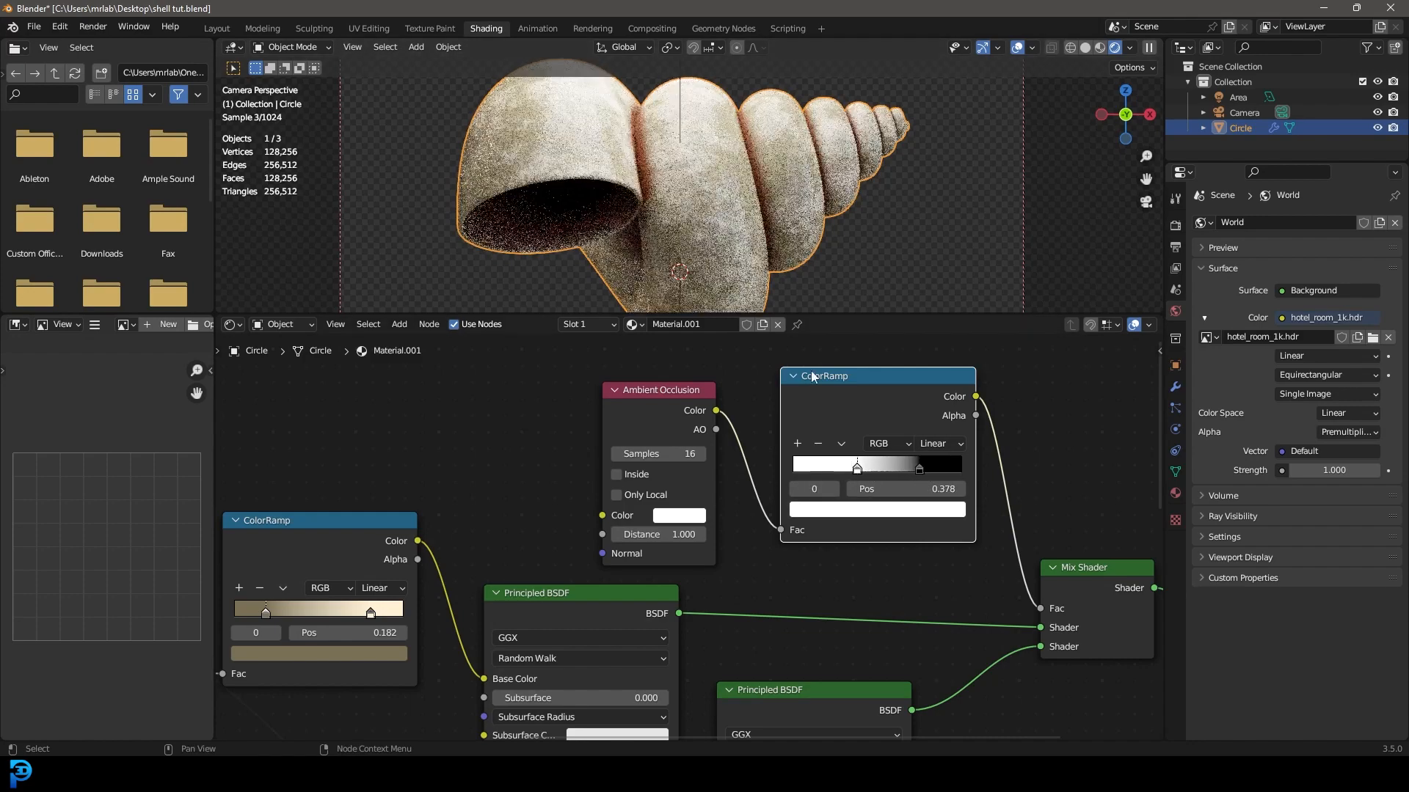
Step: Lighten the second Principled BSDF's Base Color to a softer reddish brown with hue 0.030, saturation 0.797 and value 0.248
middle_drag(970, 599, 930, 461)
click(788, 640)
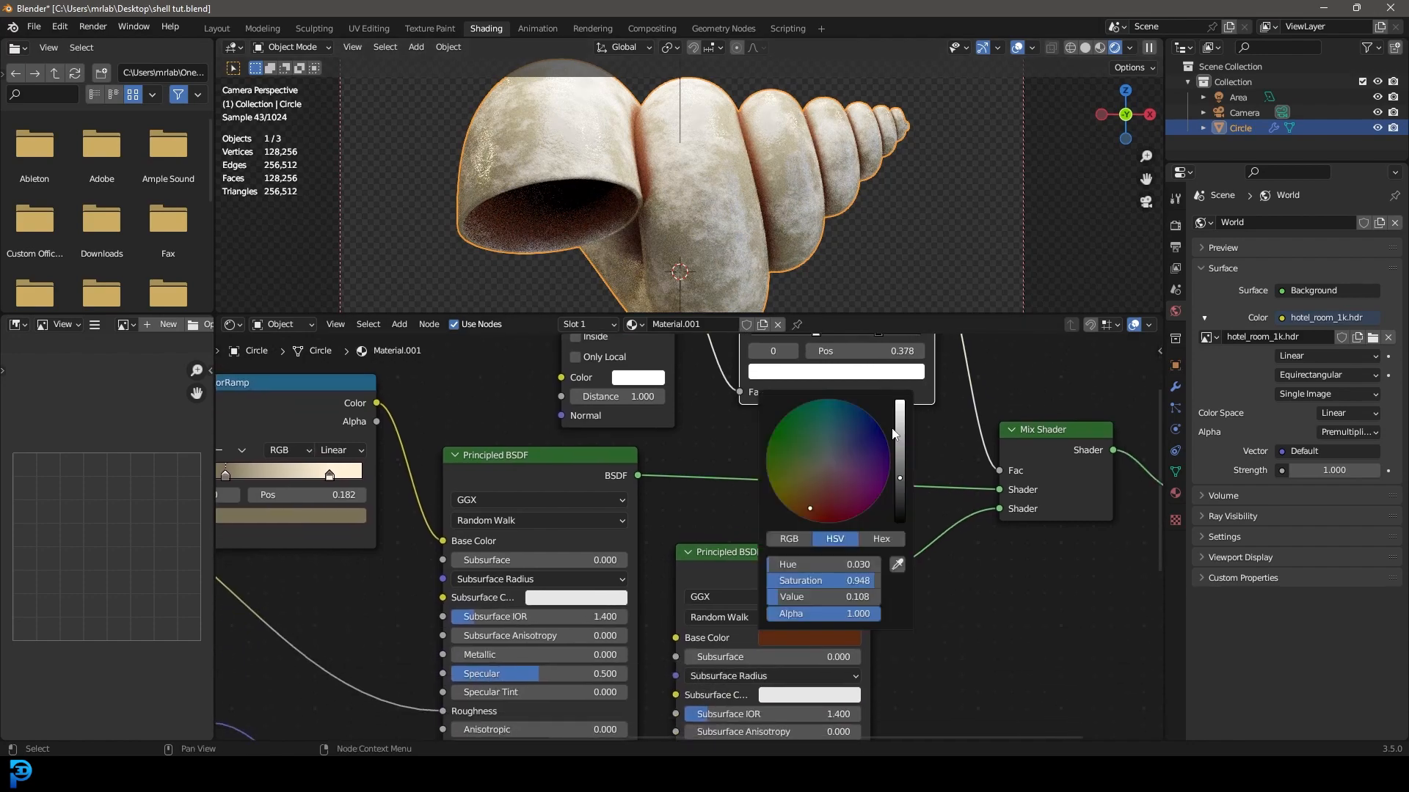
drag(900, 465, 900, 456)
click(817, 492)
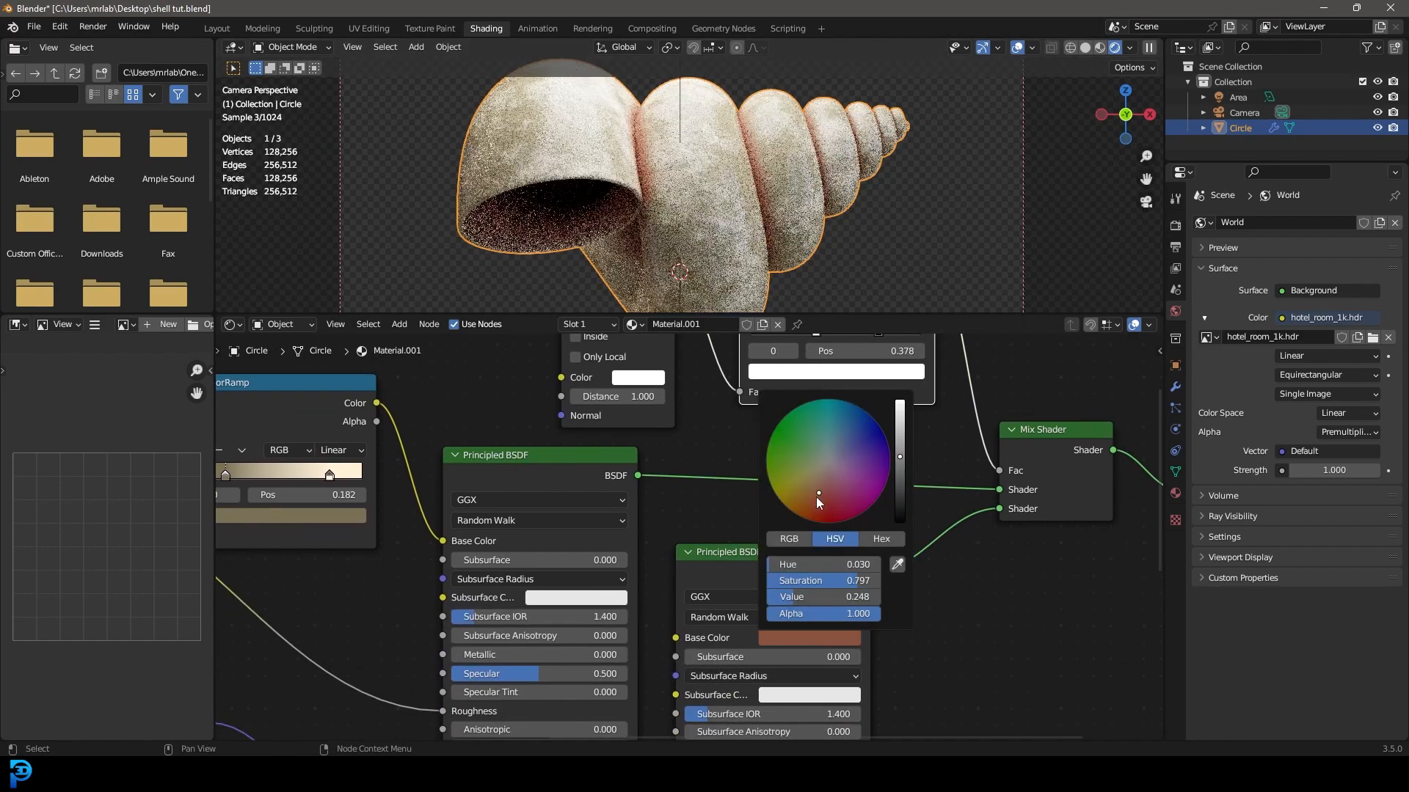
Step: Connect the black-and-white ColorRamp's Color to the second Principled BSDF's Roughness and the Bump's Normal to its Normal input
scroll(762, 523, down, 3)
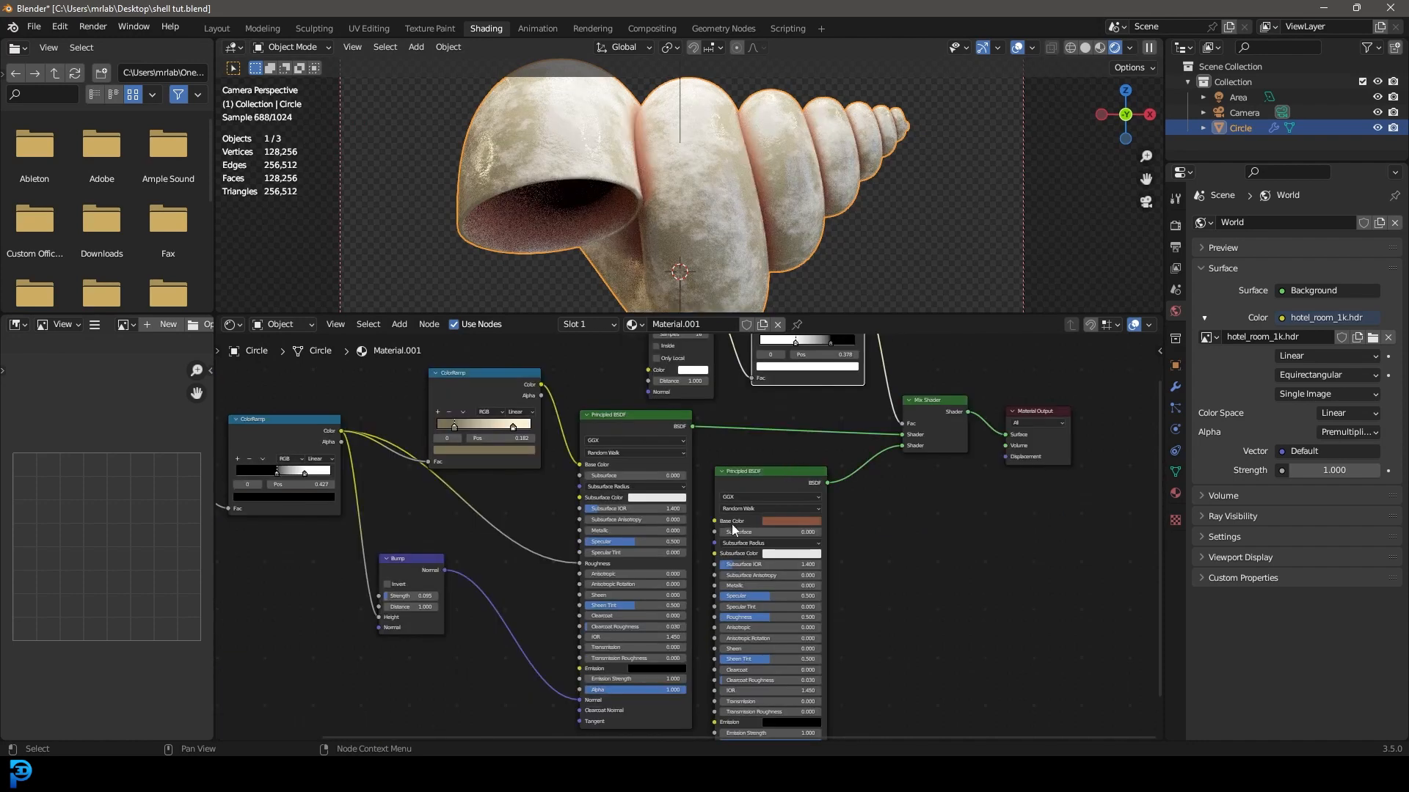
drag(341, 433, 755, 612)
middle_drag(891, 609, 904, 485)
drag(449, 437, 719, 623)
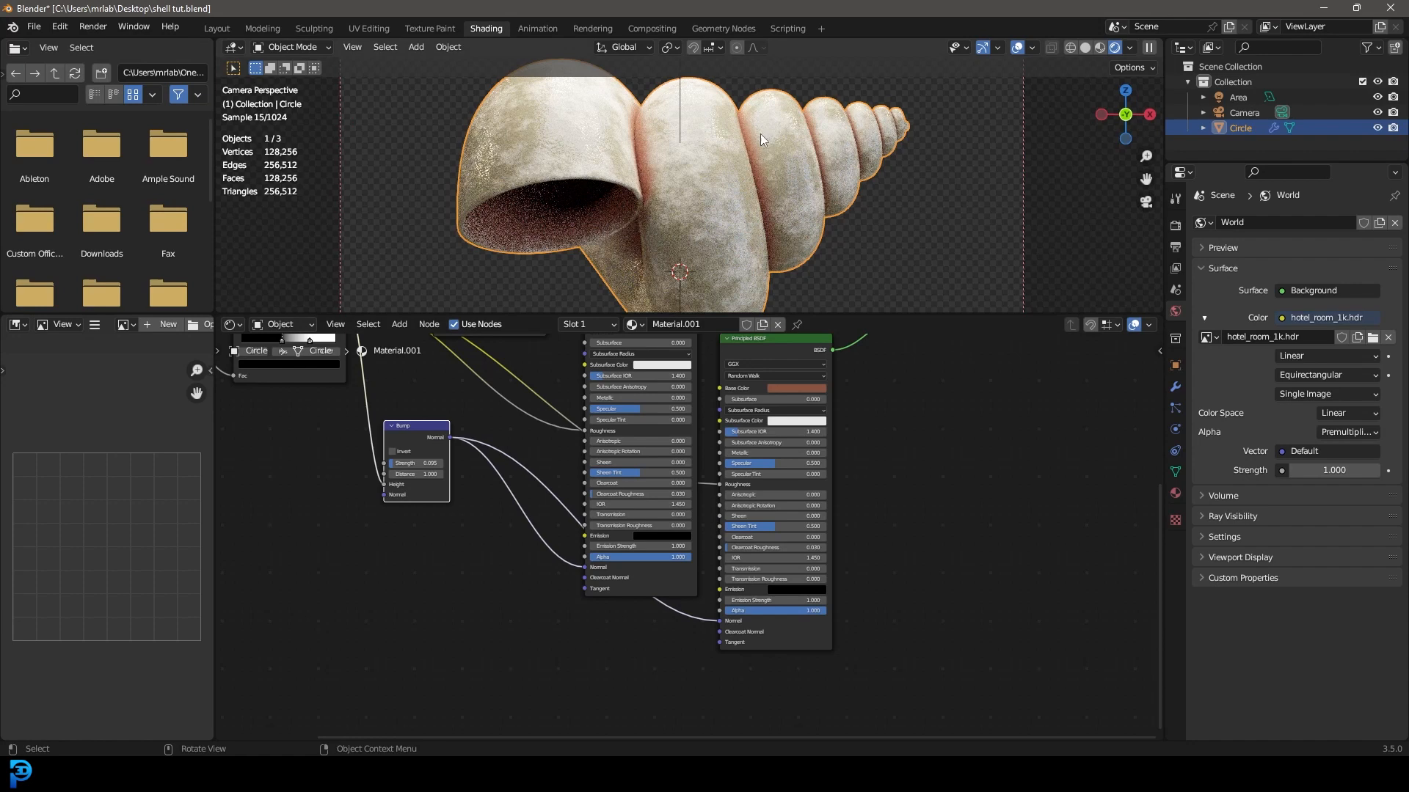
middle_drag(553, 372, 522, 502)
drag(591, 415, 584, 430)
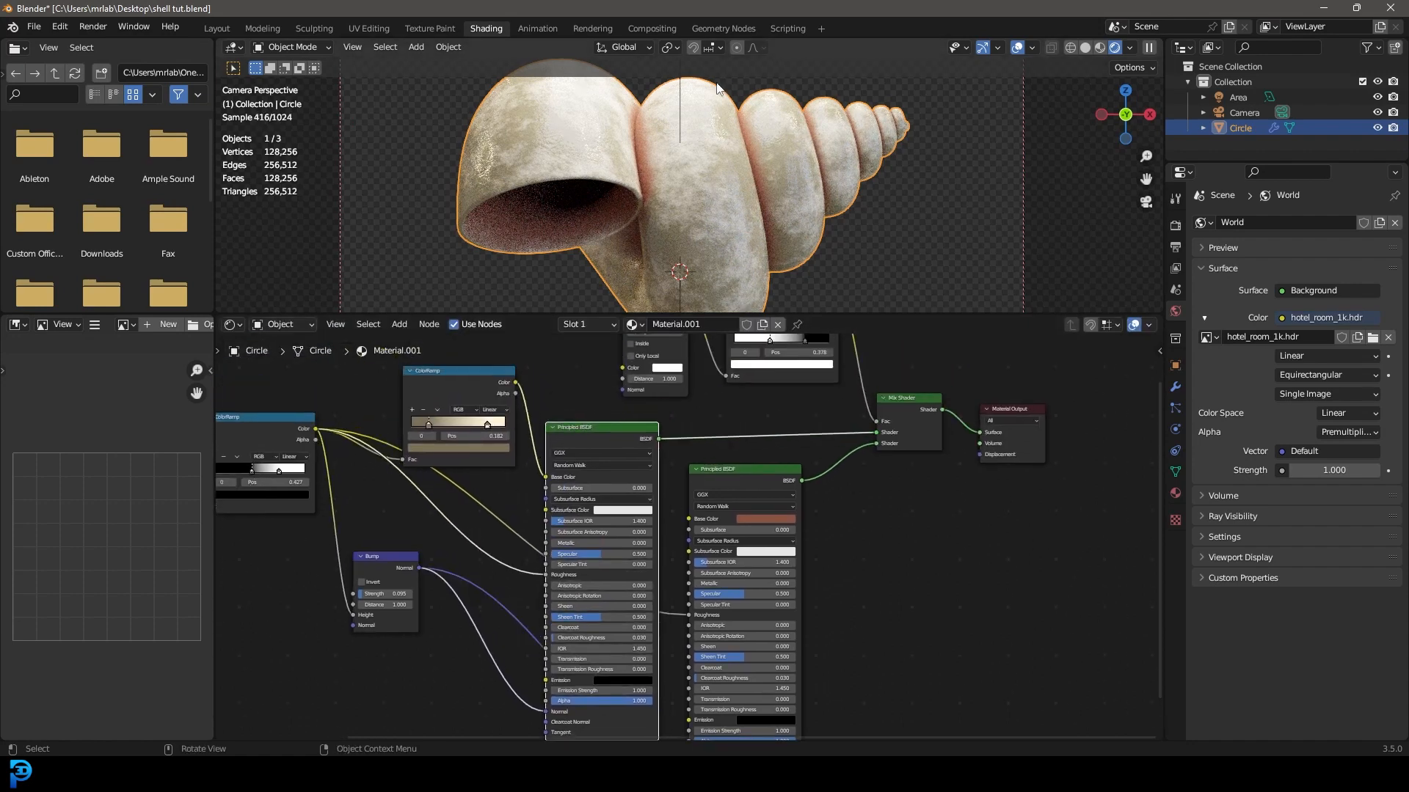
Step: Deselect the shell, save the file, and render the image from the camera
key(alt+a)
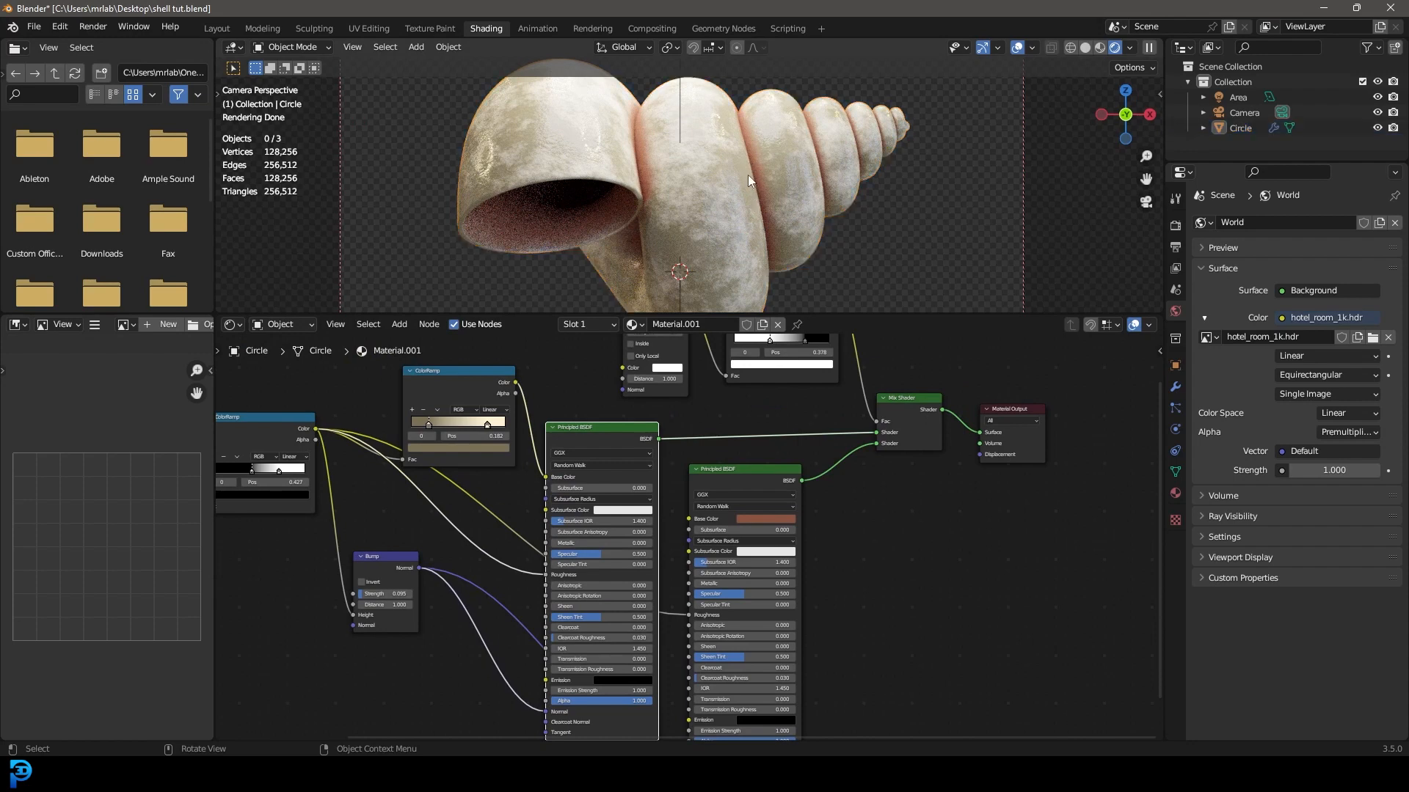
key(ctrl+s)
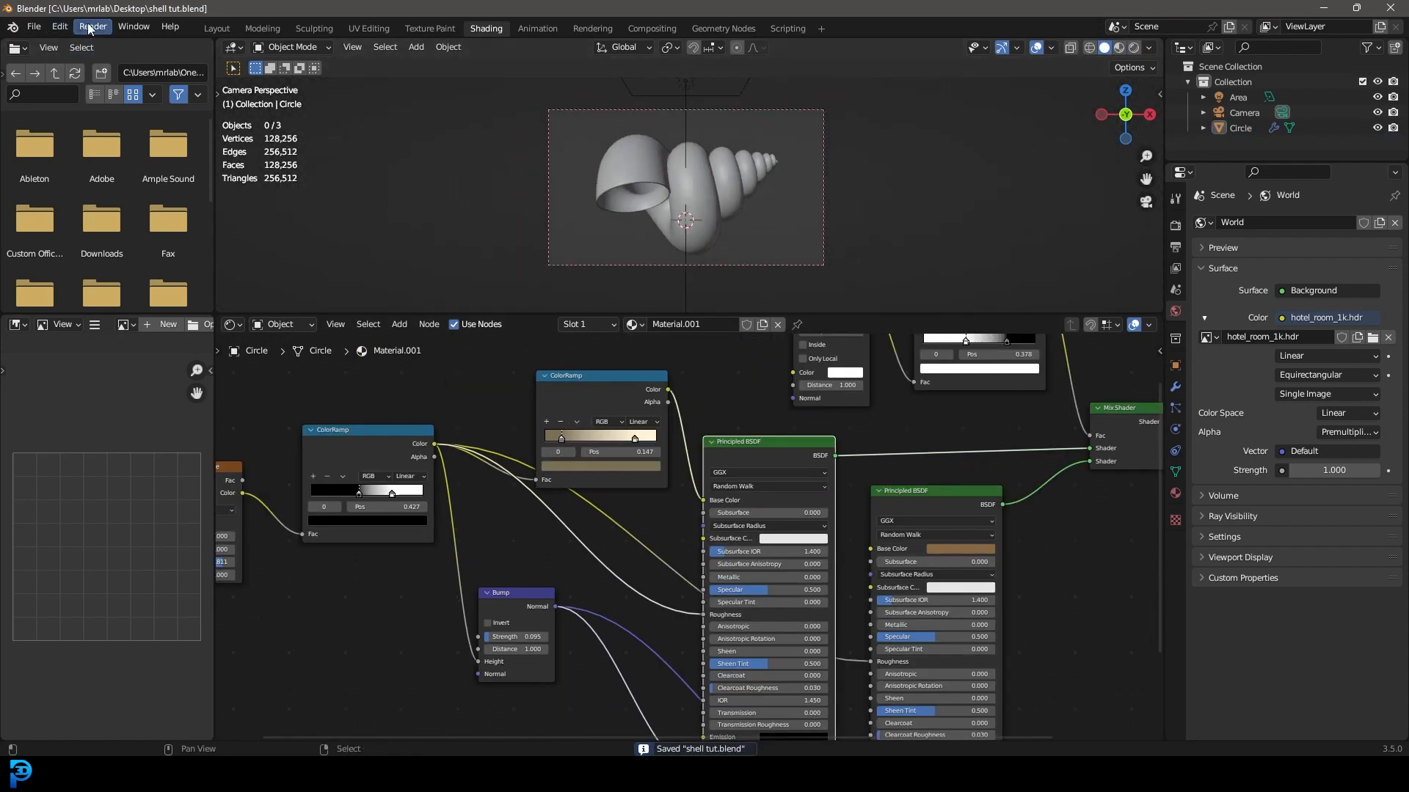
click(89, 27)
click(110, 46)
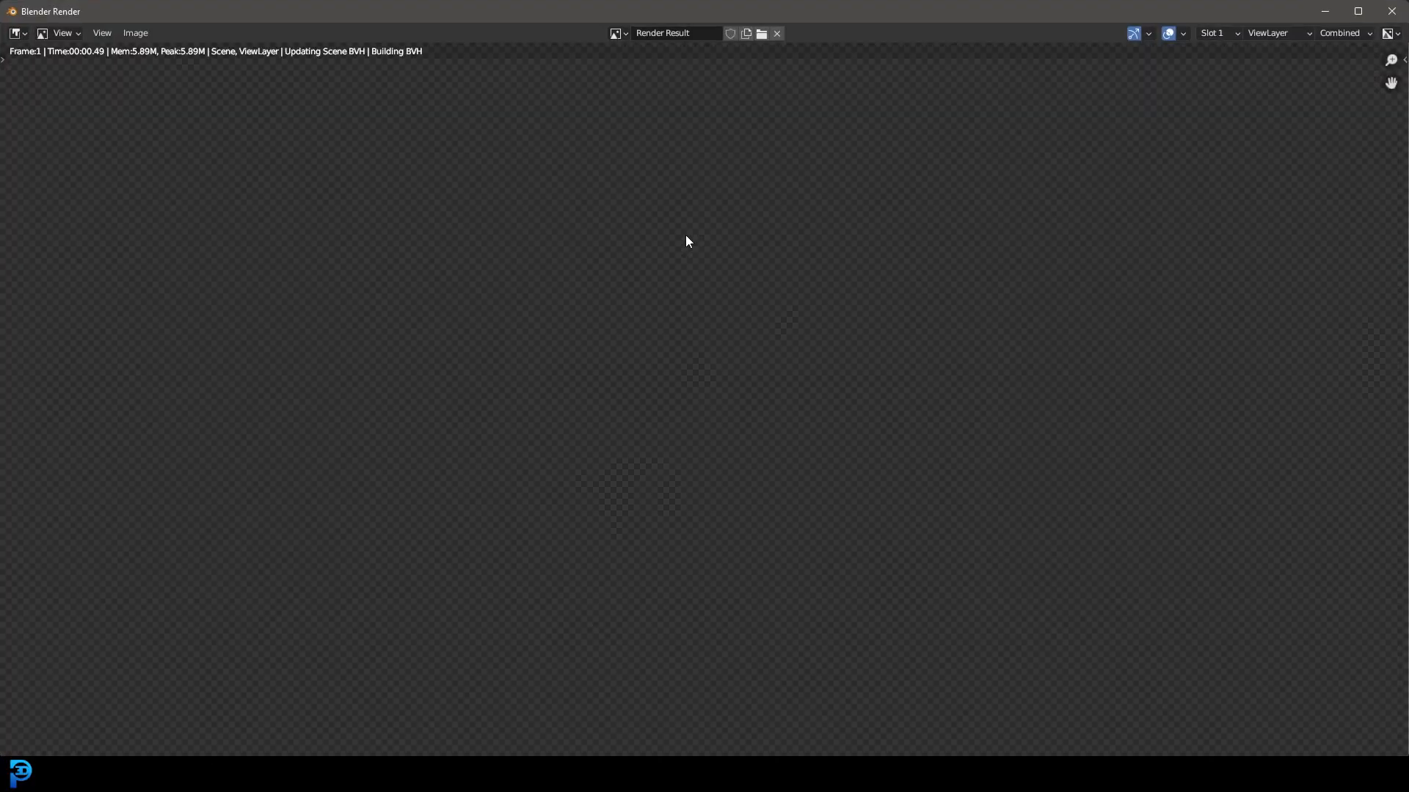